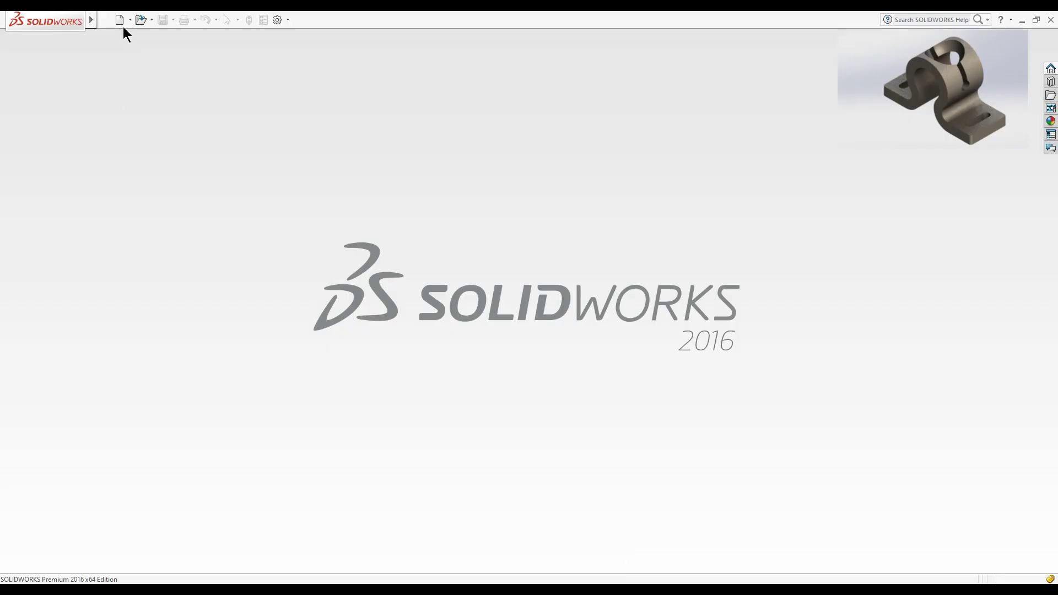
Step: Create a new blank part document (Part5)
left_click(120, 21)
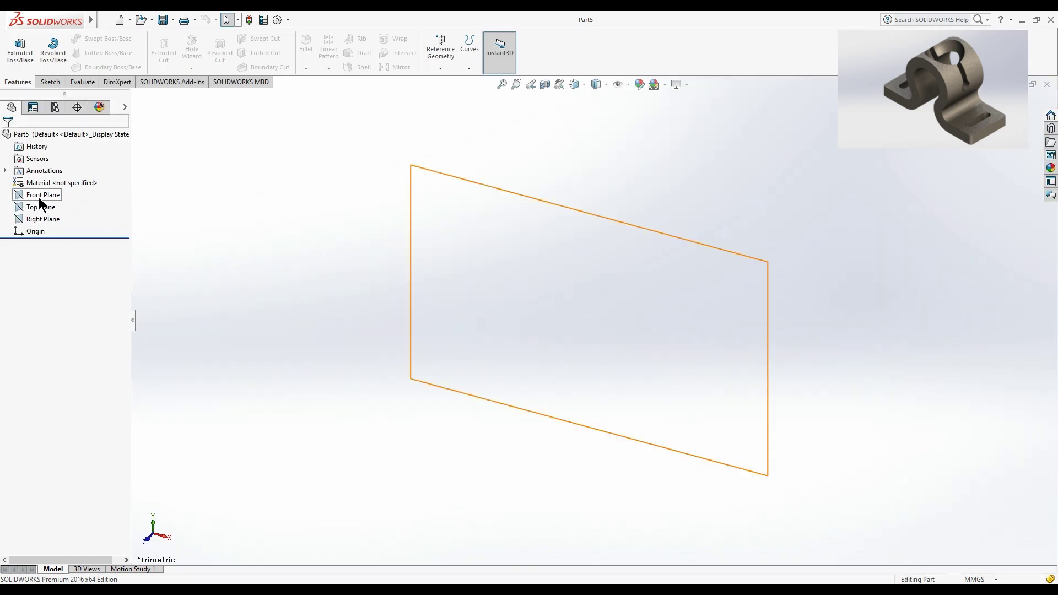
Step: Select the Front Plane and view it face-on
left_click(39, 197)
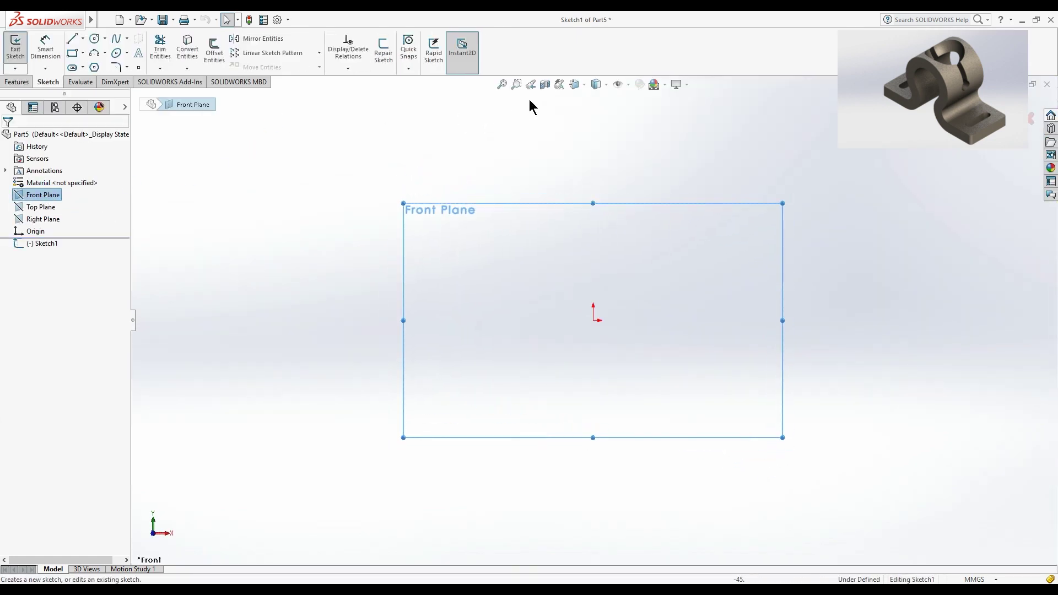
left_click(583, 89)
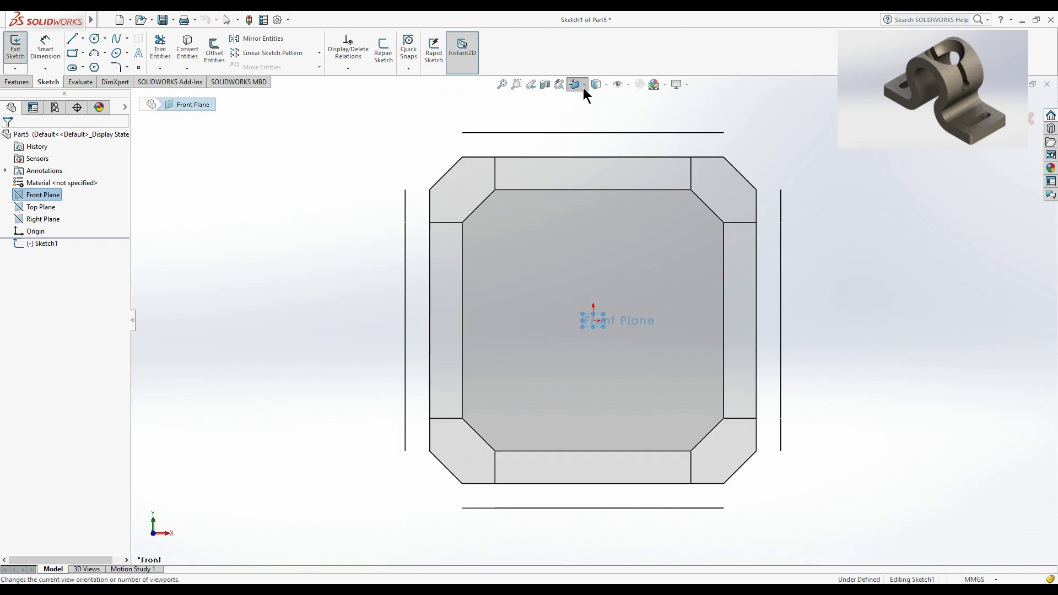
left_click(680, 359)
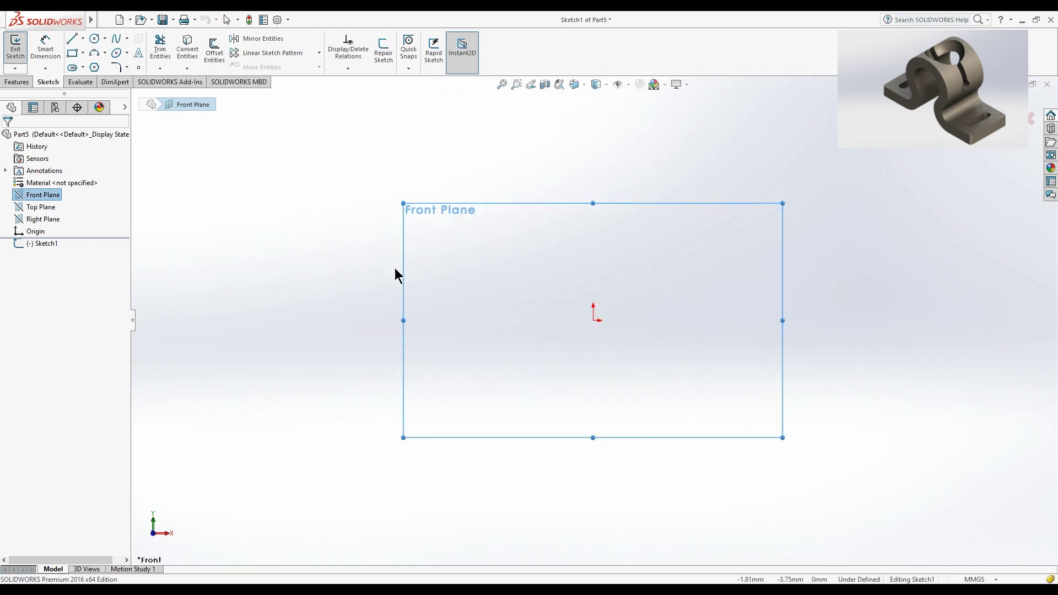
left_click(271, 224)
left_click(73, 41)
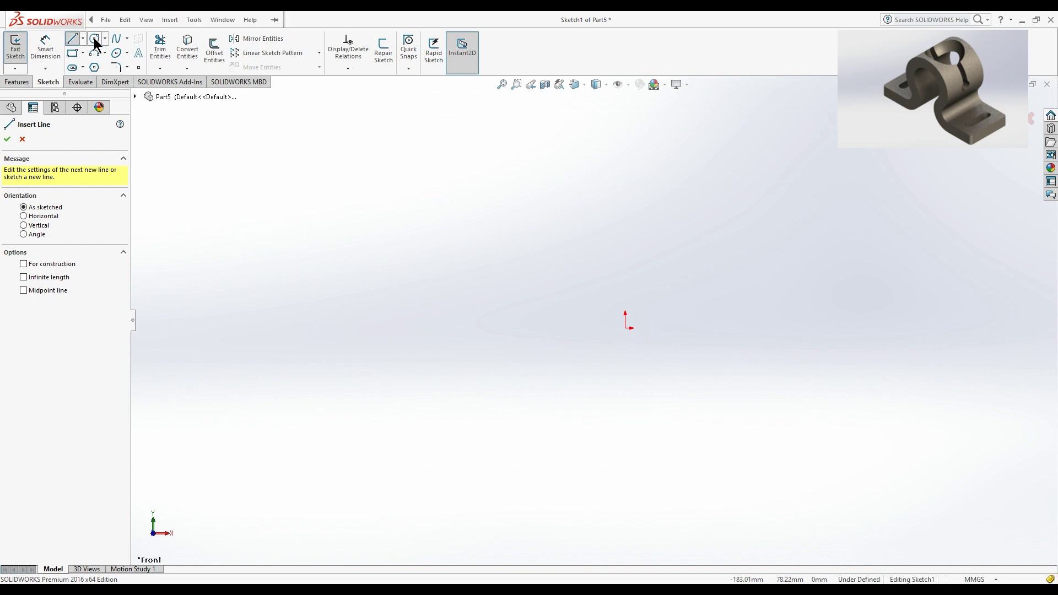
Step: Draw a circle centred on the origin and dimension its diameter to 33 mm
left_click(95, 39)
left_click(625, 328)
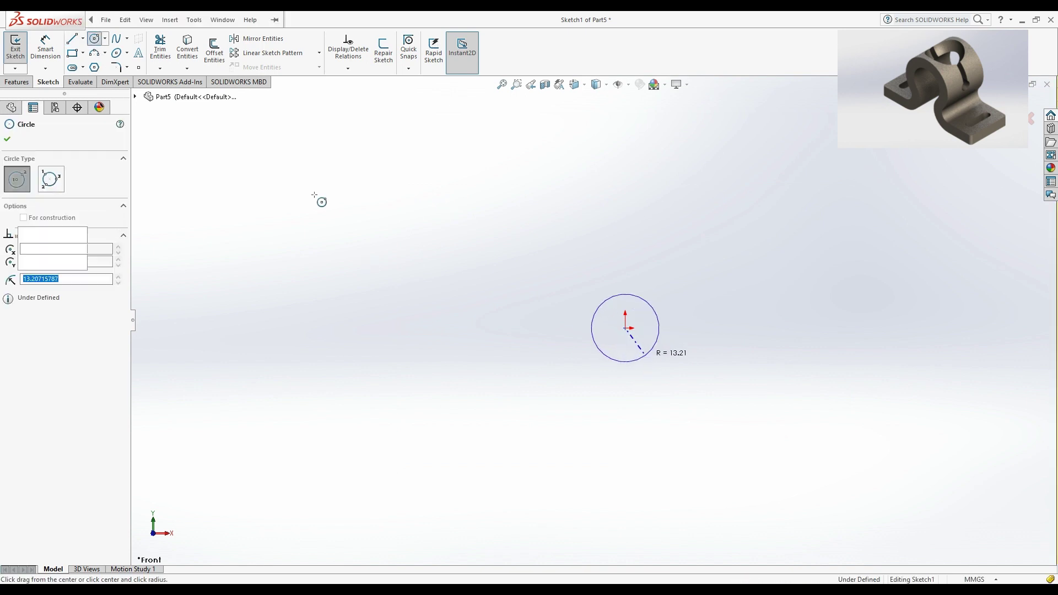
left_click(651, 351)
left_click(45, 48)
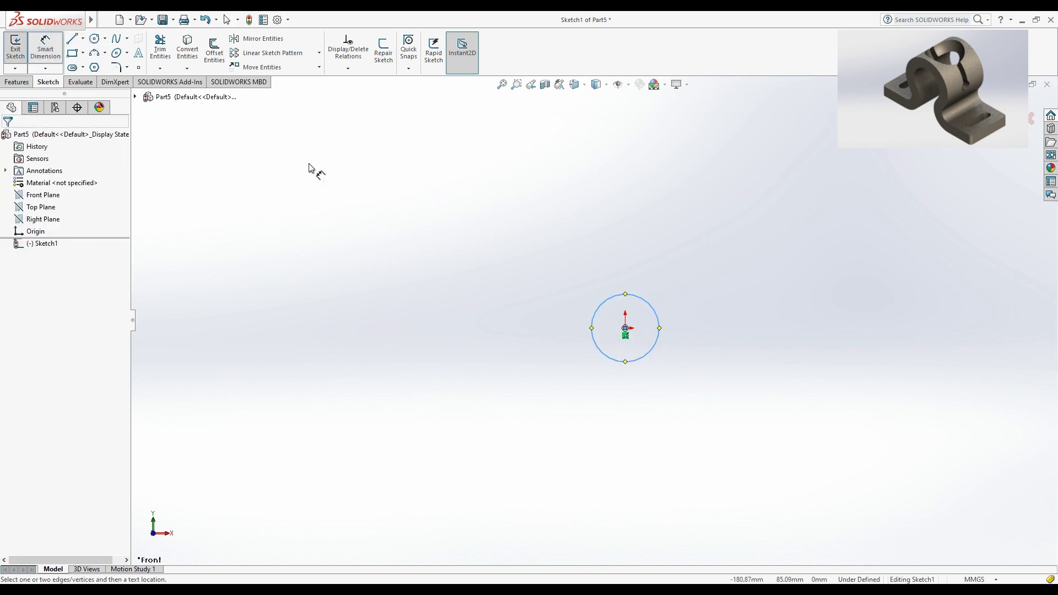
left_click(659, 330)
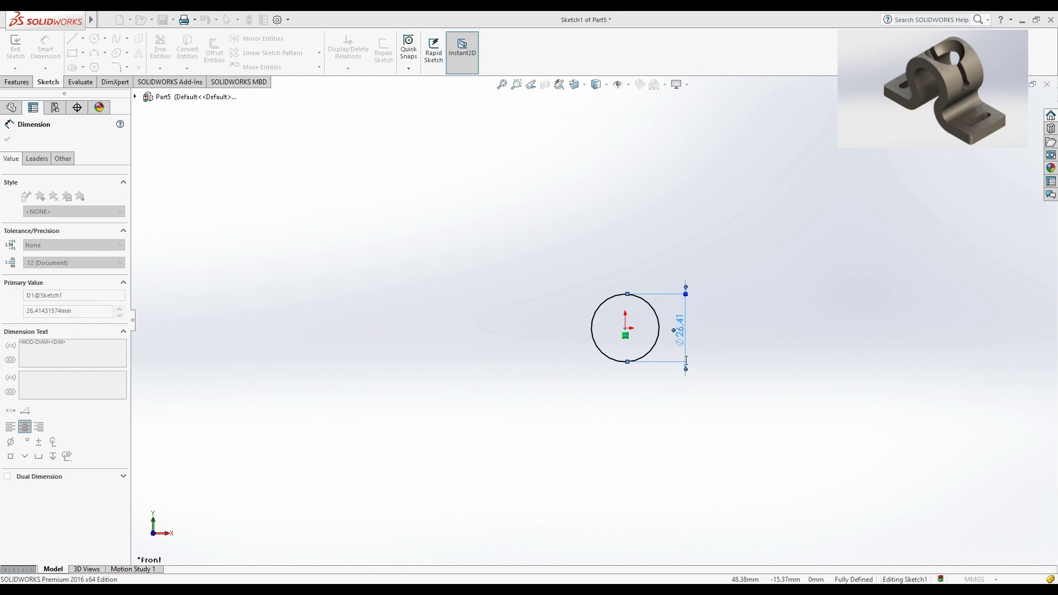
type("33")
key("Return")
left_click(692, 413)
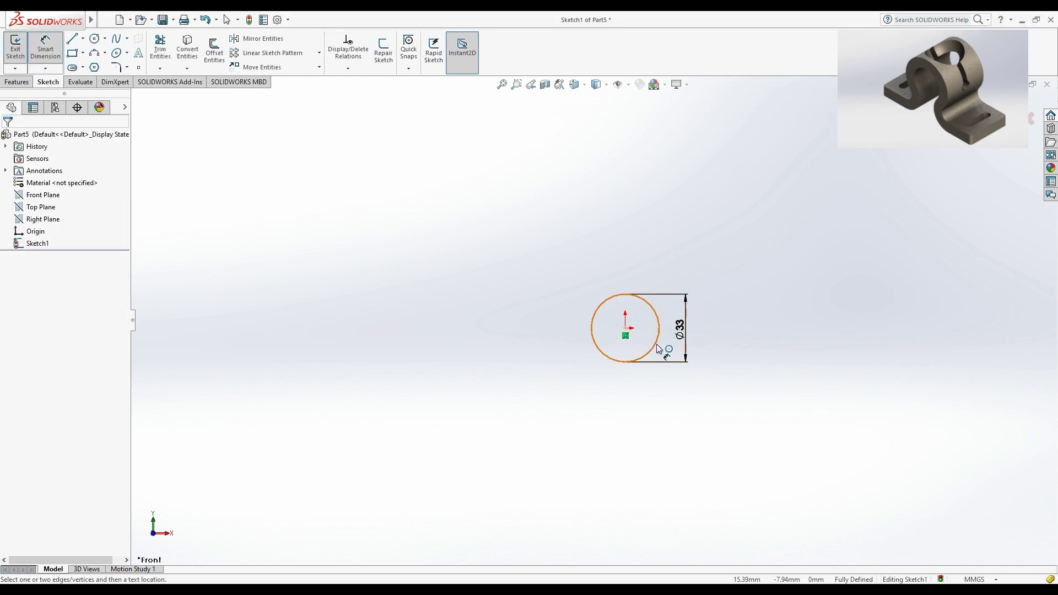
scroll(659, 349, "down", 2)
left_click(75, 46)
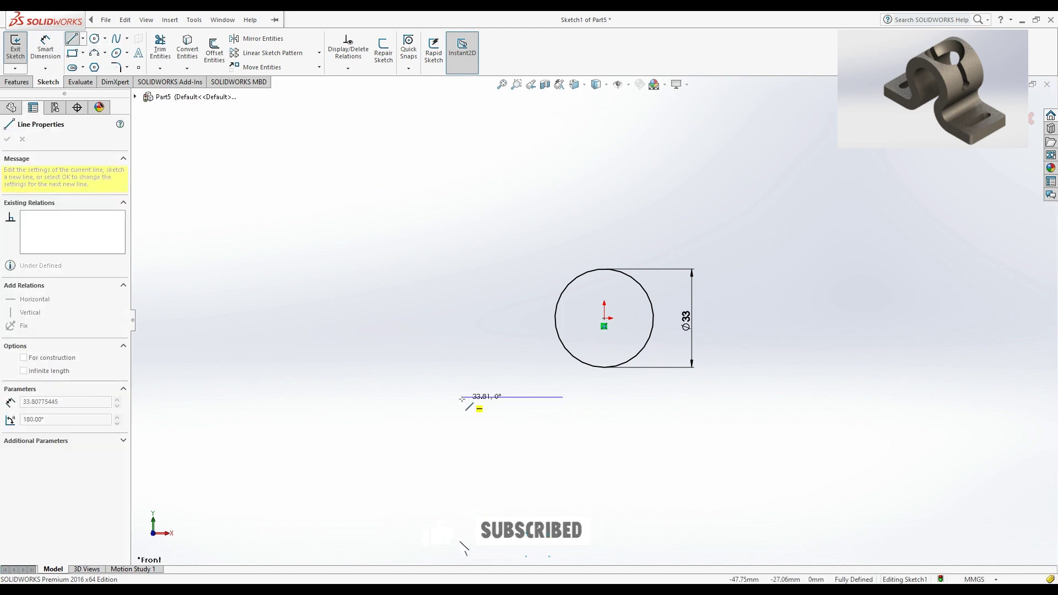
Step: Draw a horizontal base line below the circle and a vertical centerline up to its centre
left_click_drag(461, 397, 563, 397)
key("Escape")
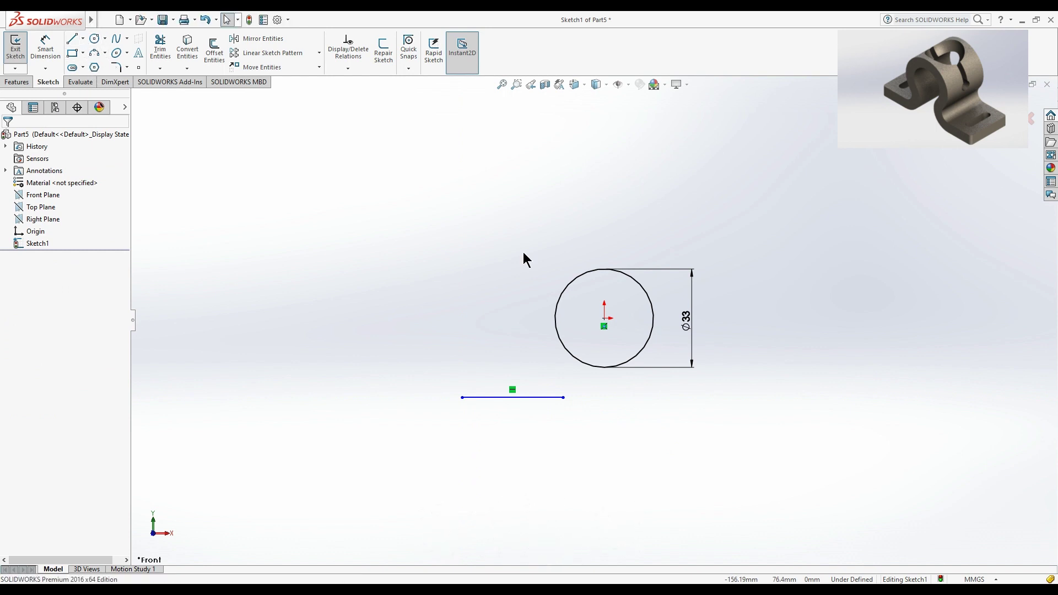
key("l")
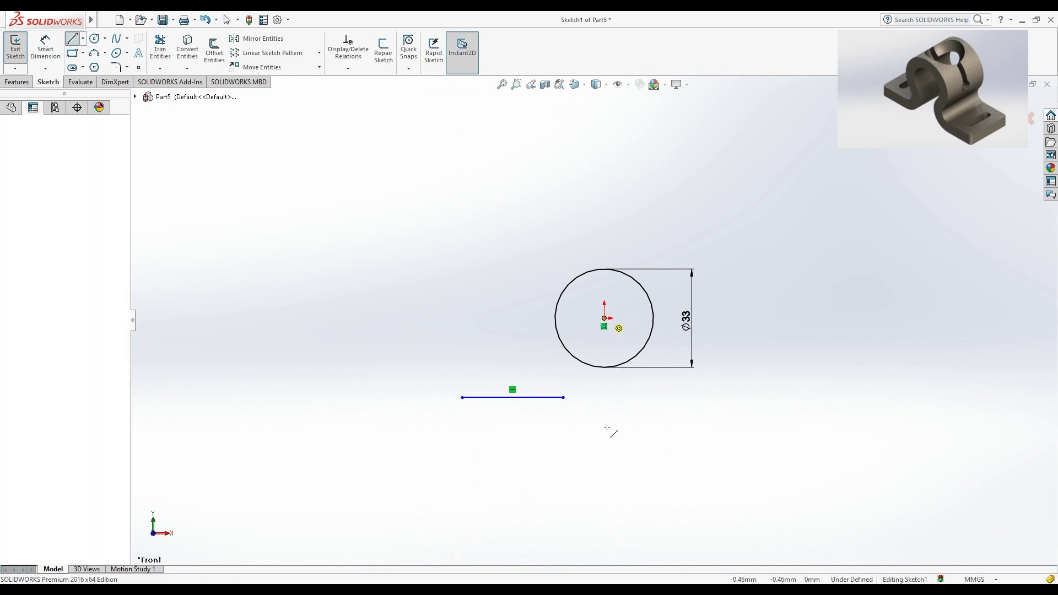
left_click(604, 437)
left_click(604, 367)
key("Escape")
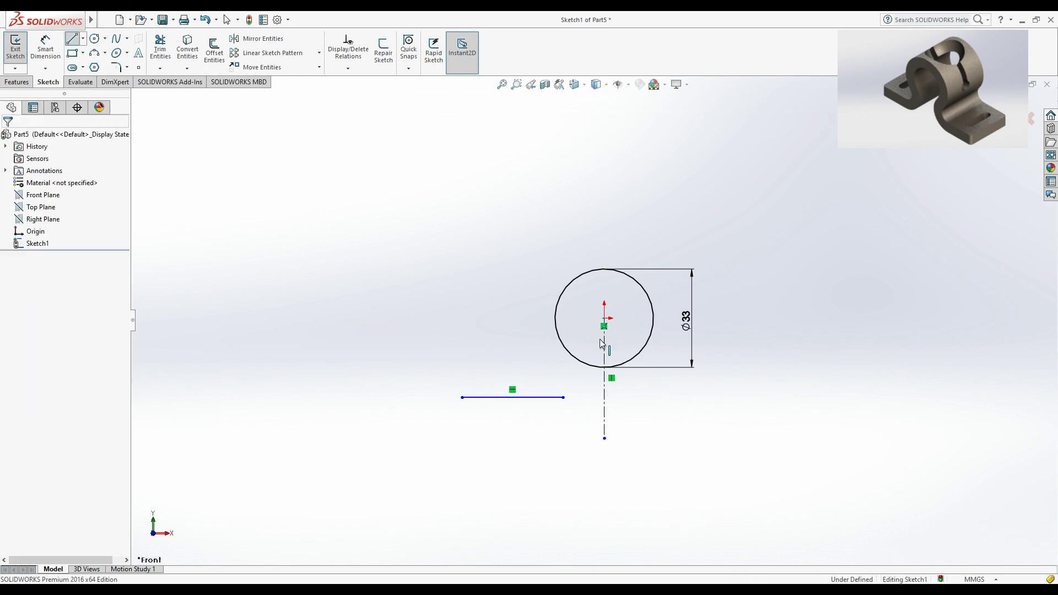
scroll(620, 381, "down", 3)
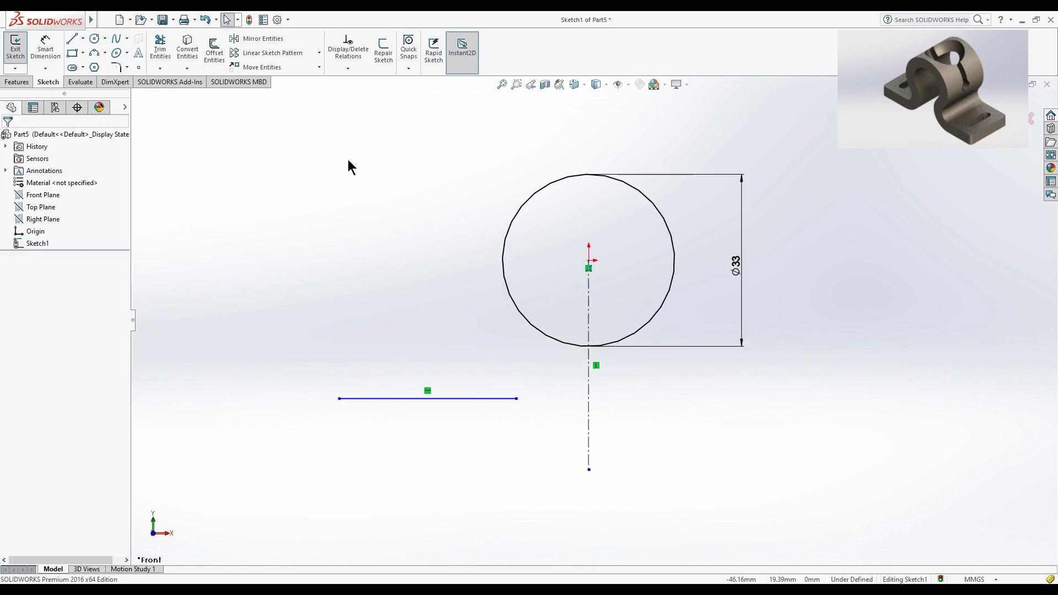
Step: Dimension the base line width to 86 mm and its height to 26.50 mm below the circle centre
left_click(43, 49)
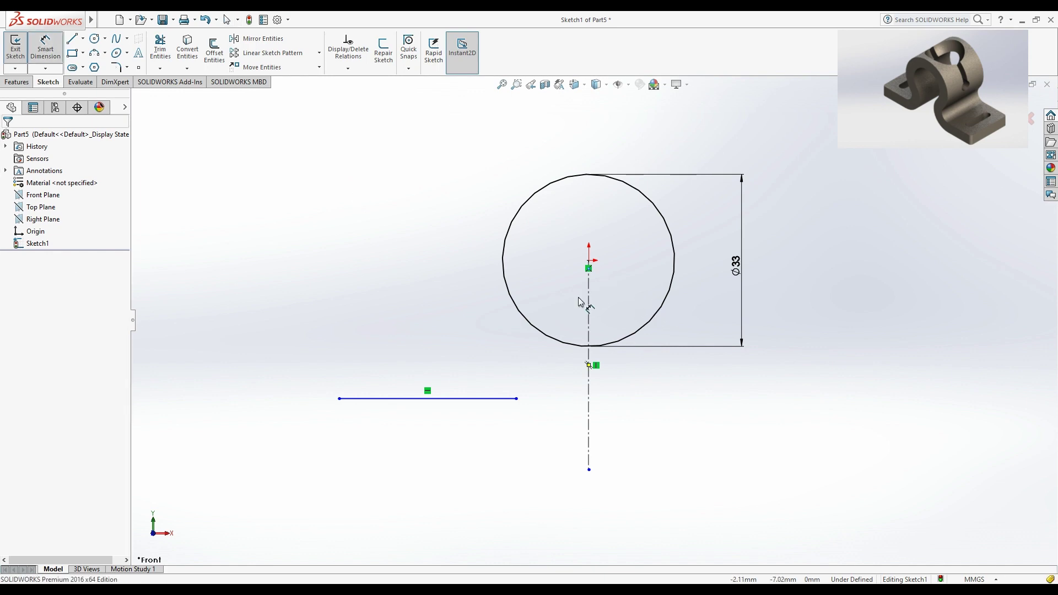
left_click(339, 398)
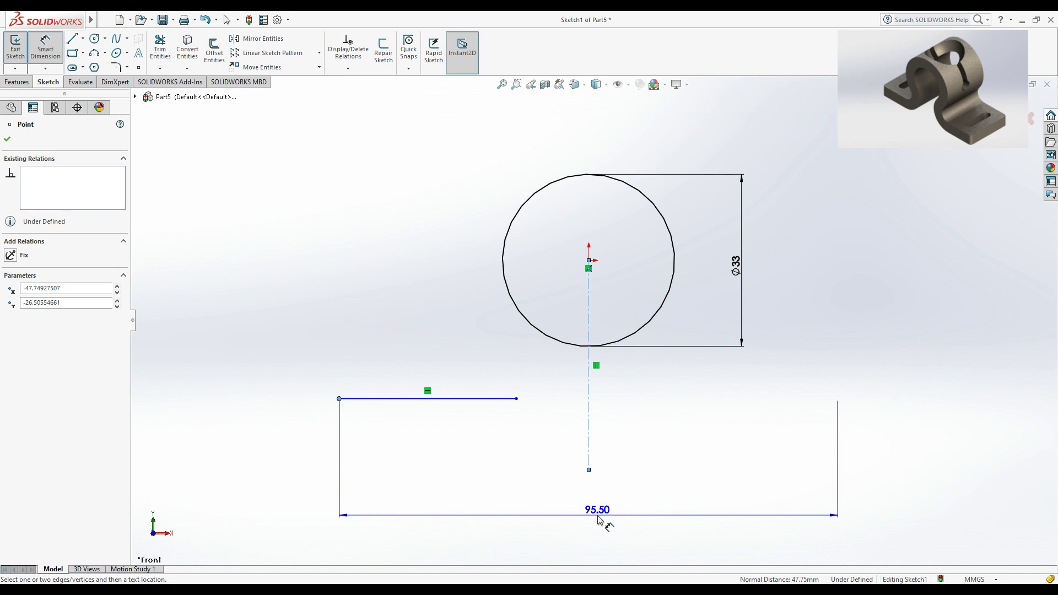
left_click(598, 517)
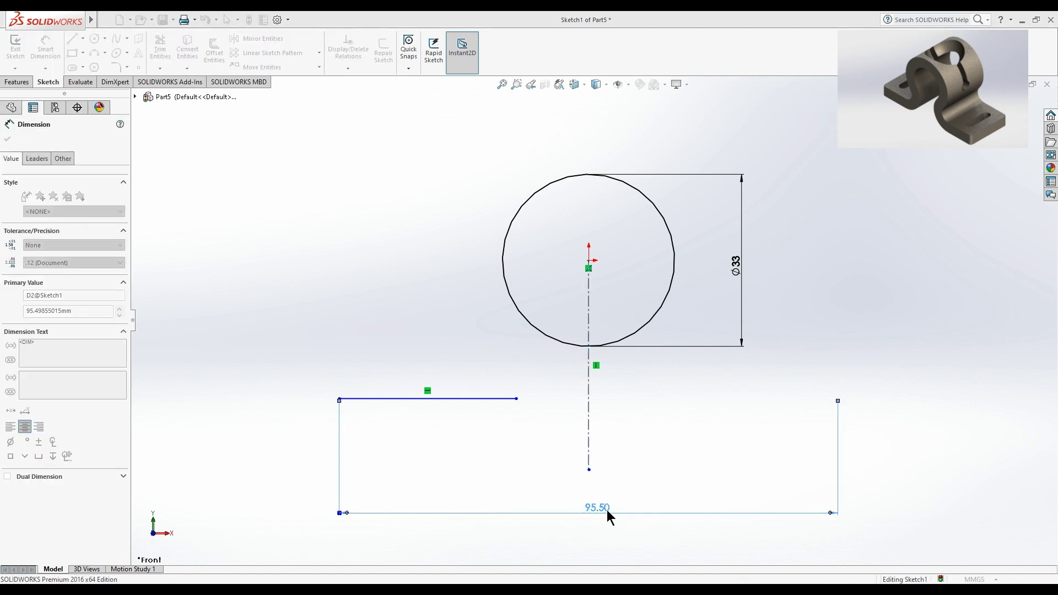
type("86")
key("Return")
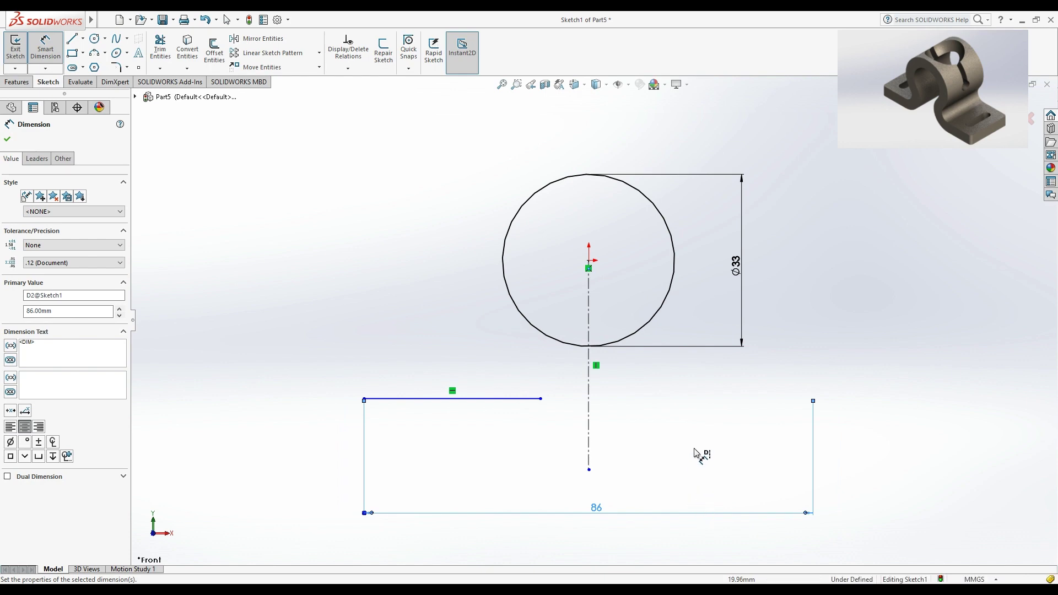
key("Escape")
left_click(528, 399)
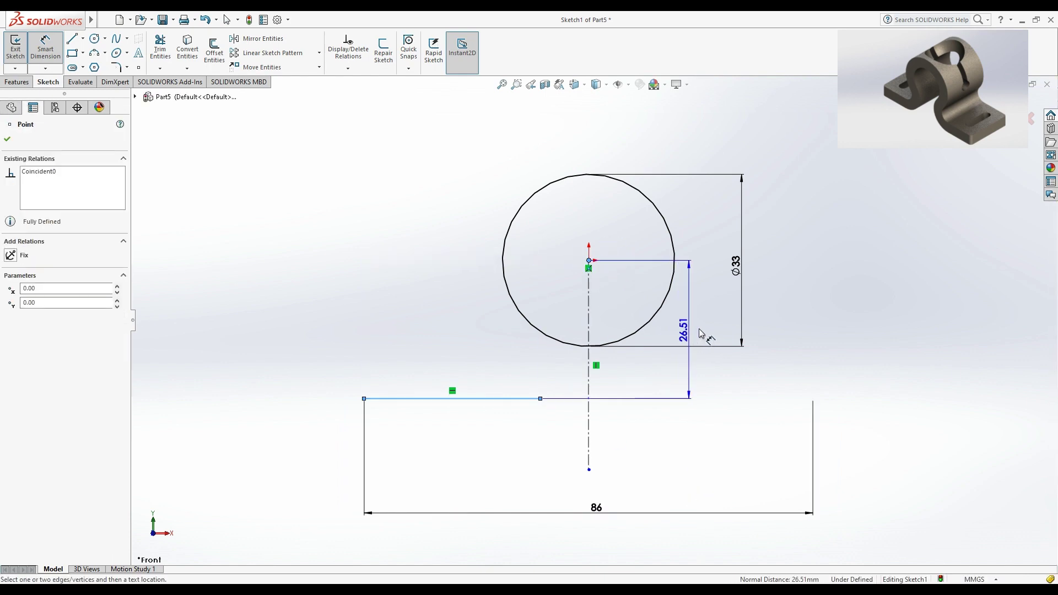
left_click(708, 331)
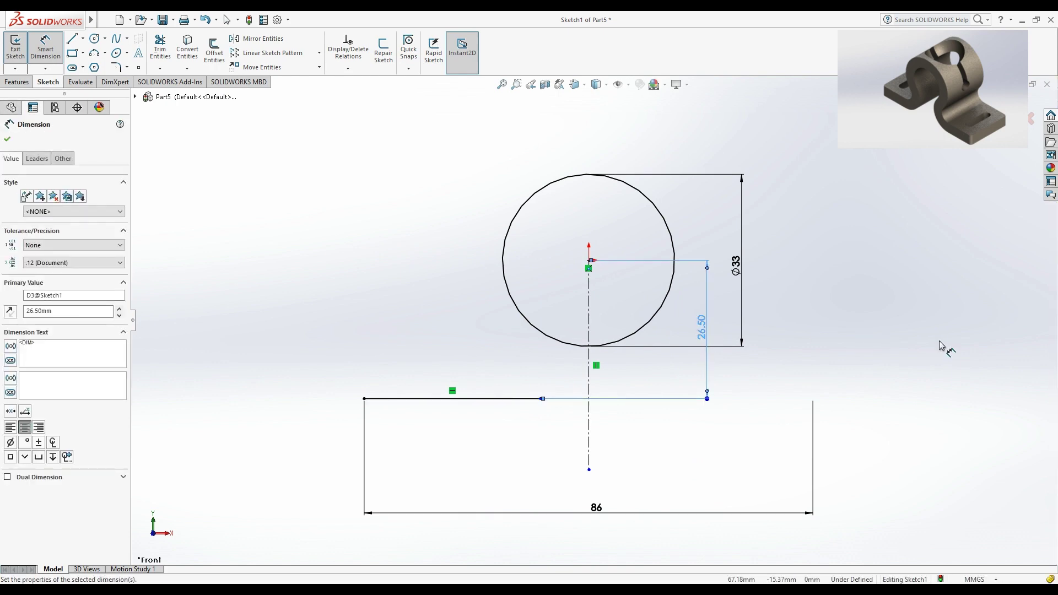
key("Escape")
scroll(520, 357, "down", 2)
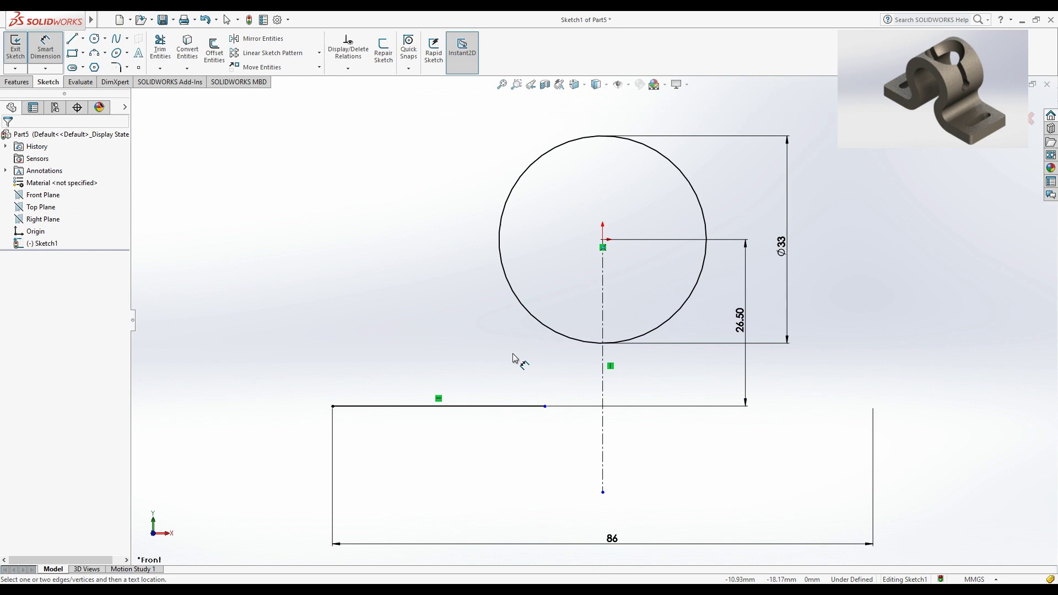
Step: Draw a three-point arc from the circle's left side down to the base line
left_click(94, 52)
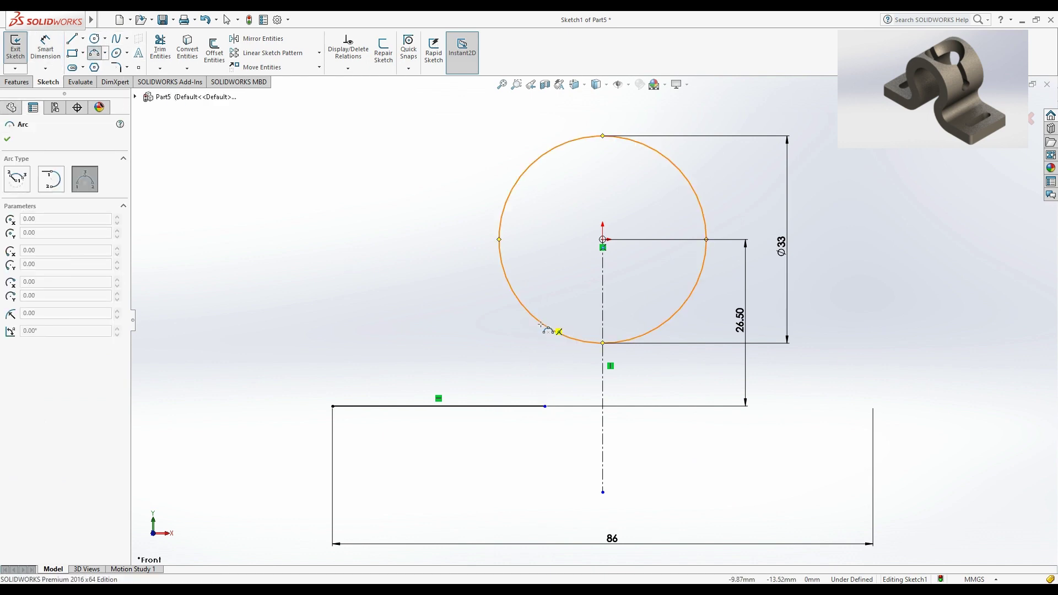
left_click(541, 323)
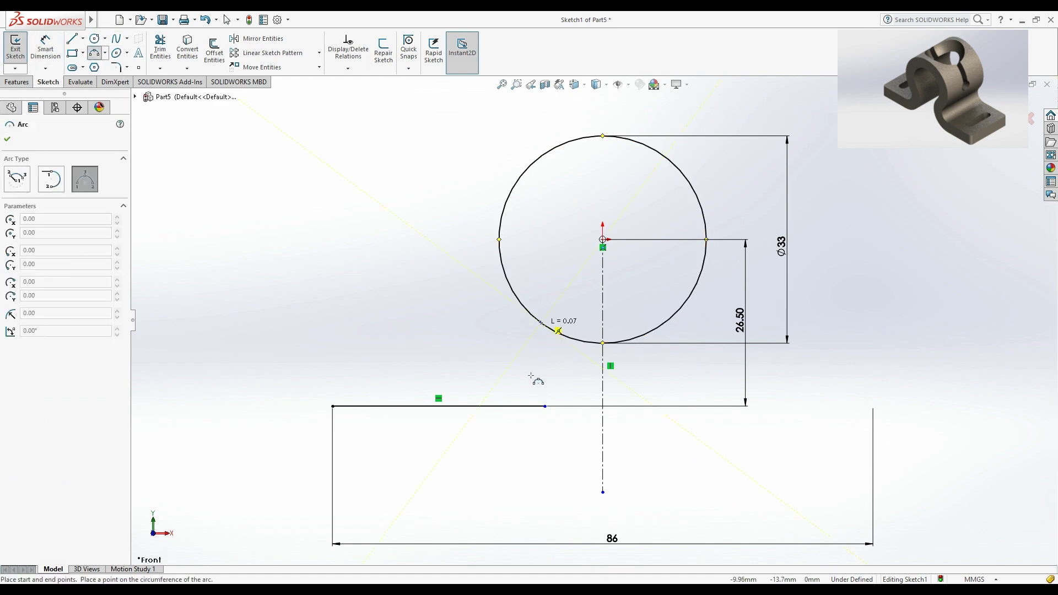
left_click(545, 406)
left_click(562, 385)
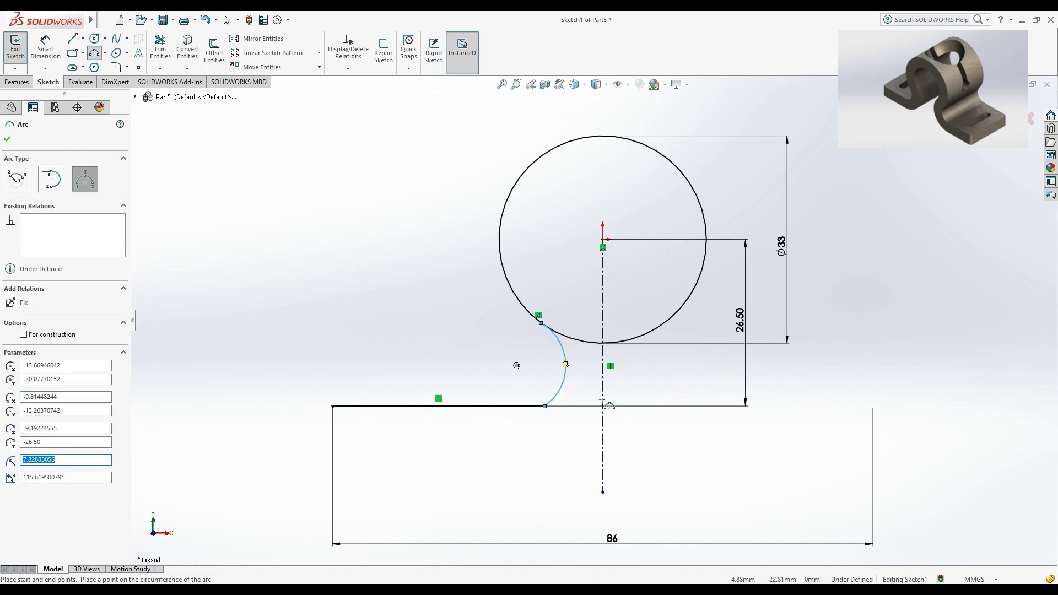
key("Escape")
scroll(529, 408, "down", 3)
scroll(529, 408, "down", 3)
Step: Make the small arc tangent to the base line
left_click(45, 48)
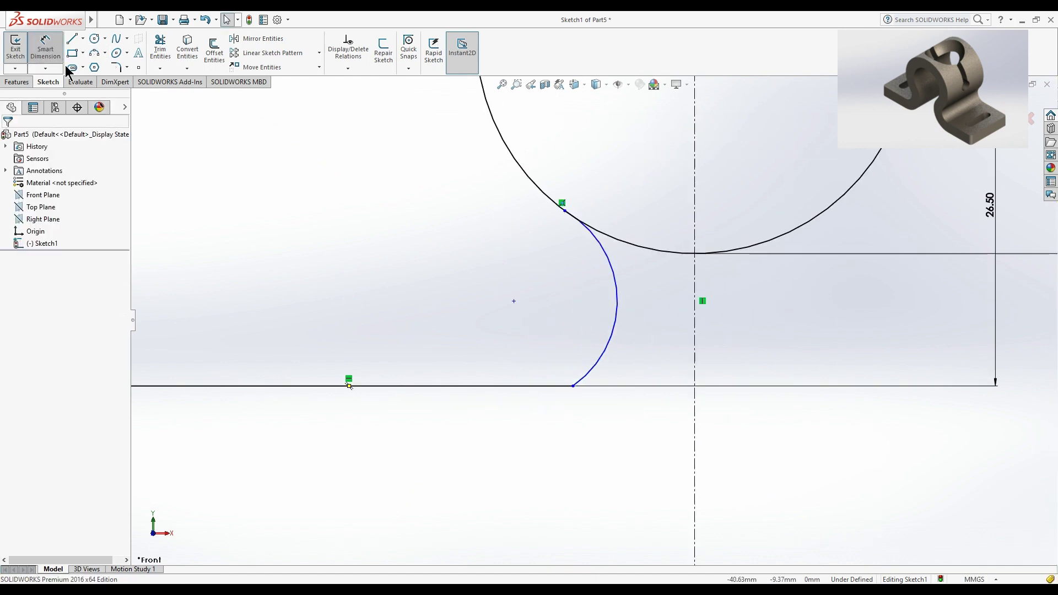
left_click(599, 370)
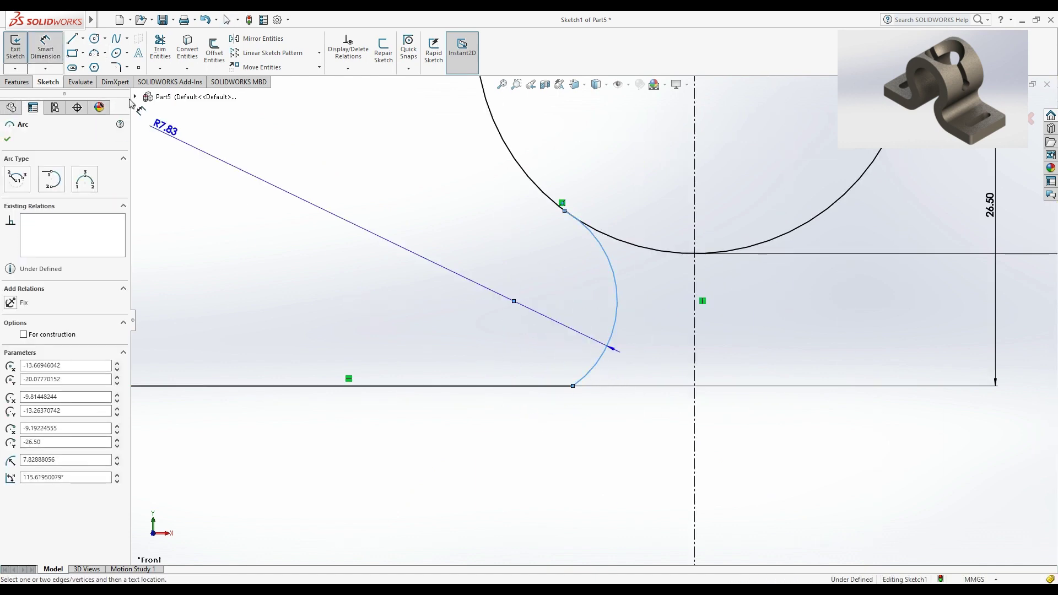
left_click(45, 48)
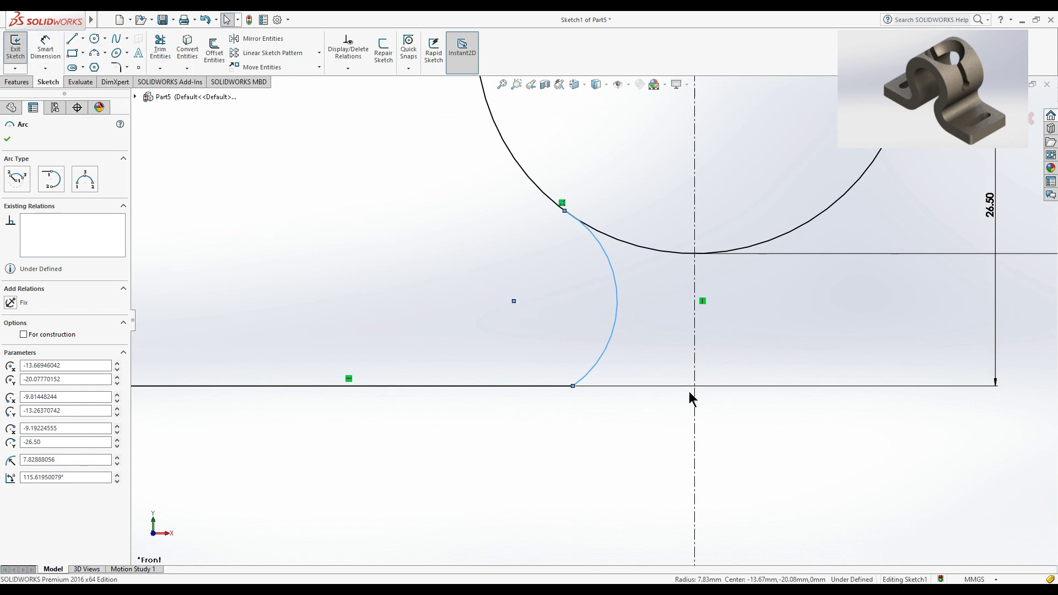
left_click(564, 393, "ctrl")
left_click(583, 389)
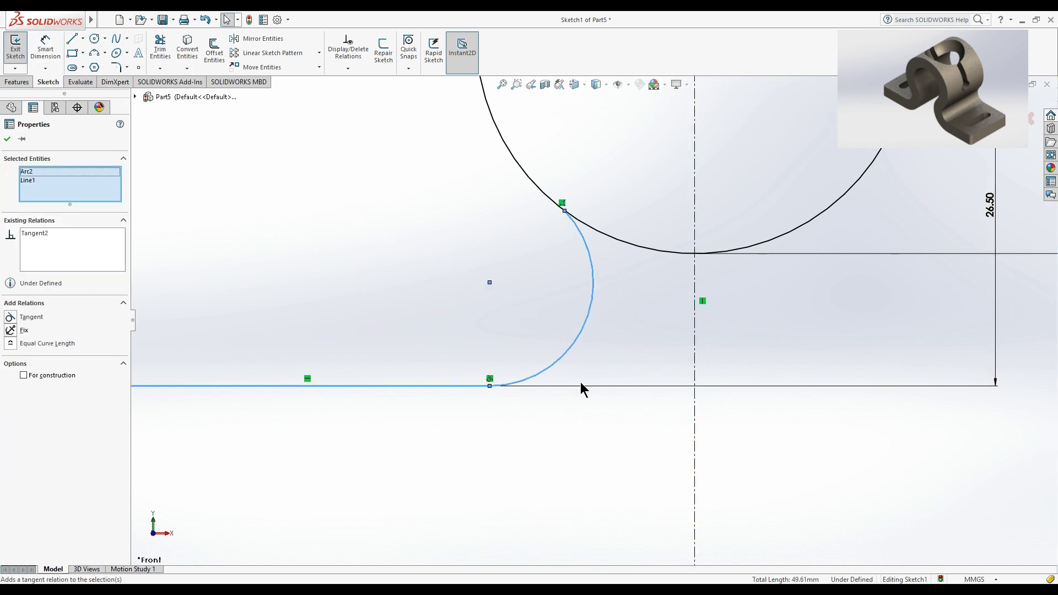
left_click(504, 270)
Step: Make the small arc tangent to the large circle
left_click(586, 243)
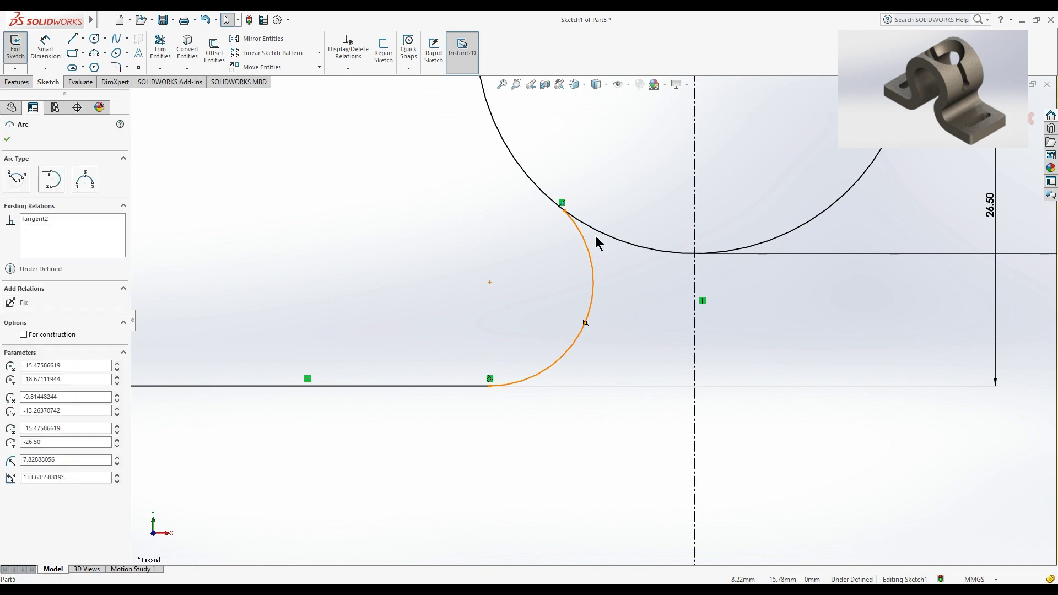
left_click(594, 233, "ctrl")
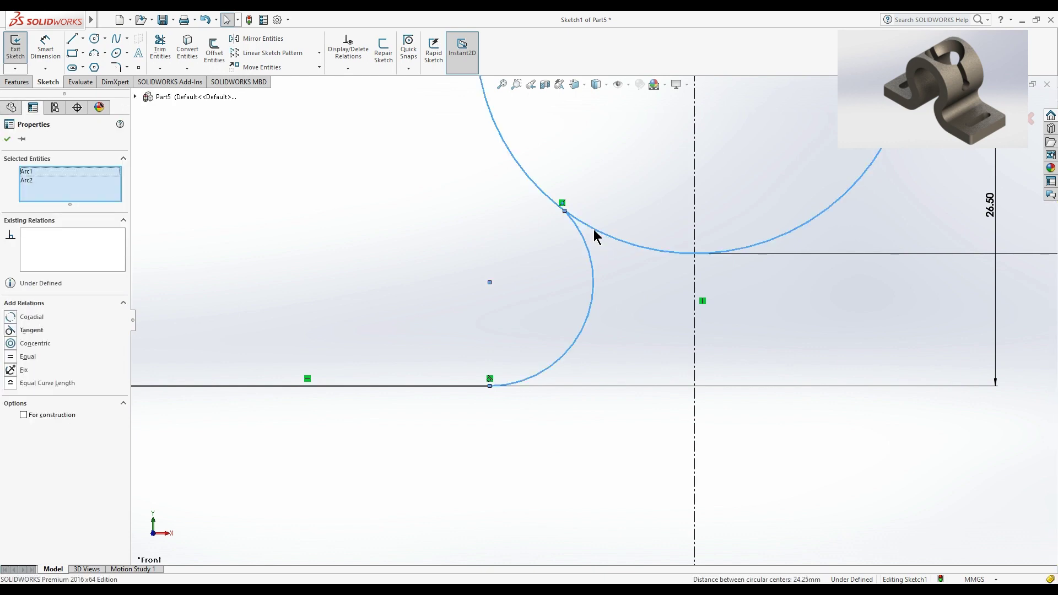
left_click(636, 178)
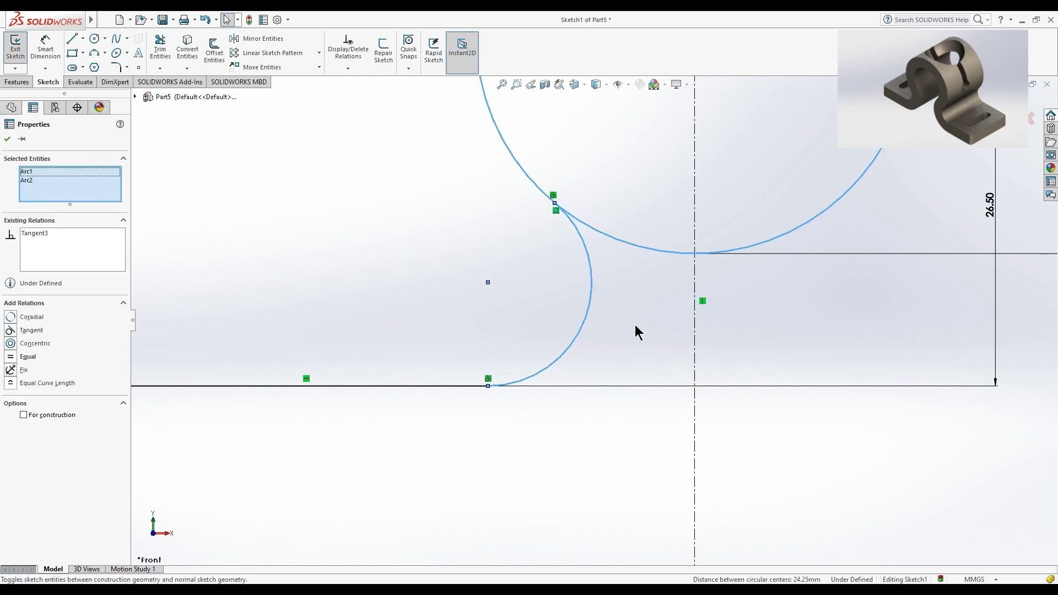
left_click(634, 329)
scroll(633, 330, "up", 3)
scroll(633, 333, "up", 2)
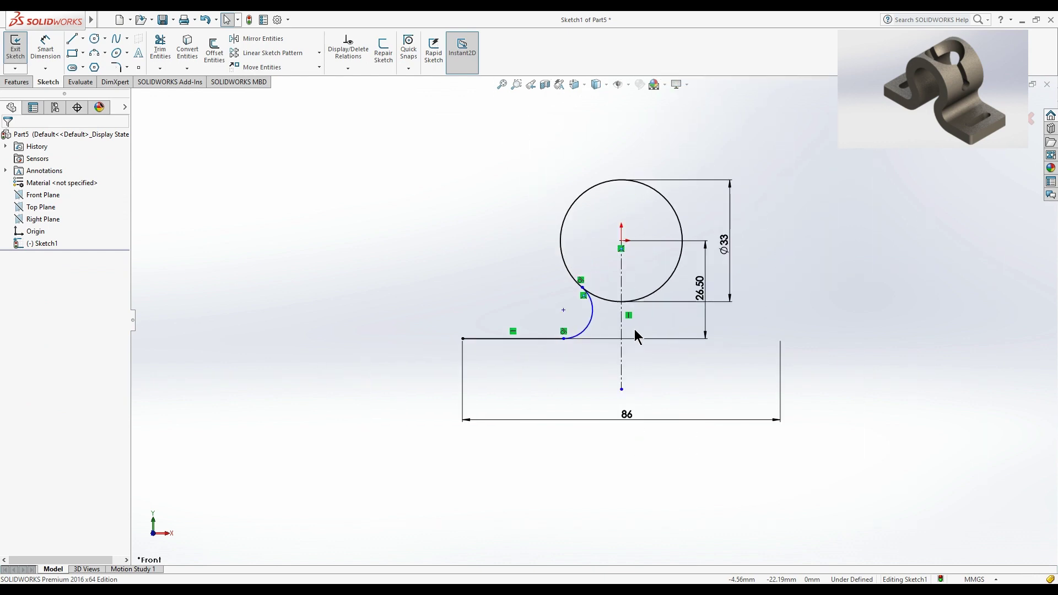
Step: Dimension the small left arc to a 10 mm radius
left_click(591, 319)
left_click(43, 53)
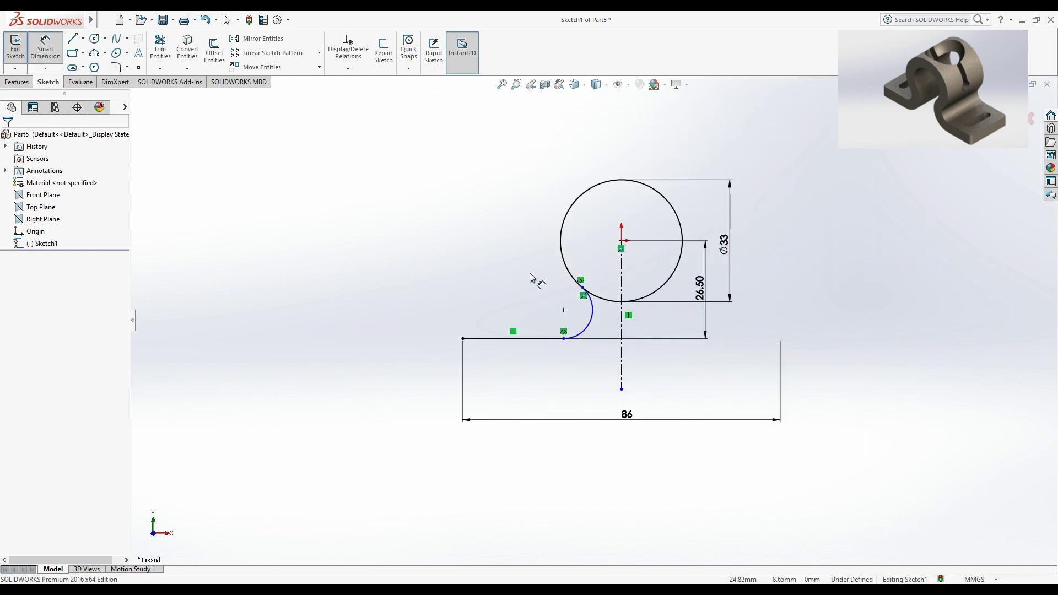
left_click(575, 332)
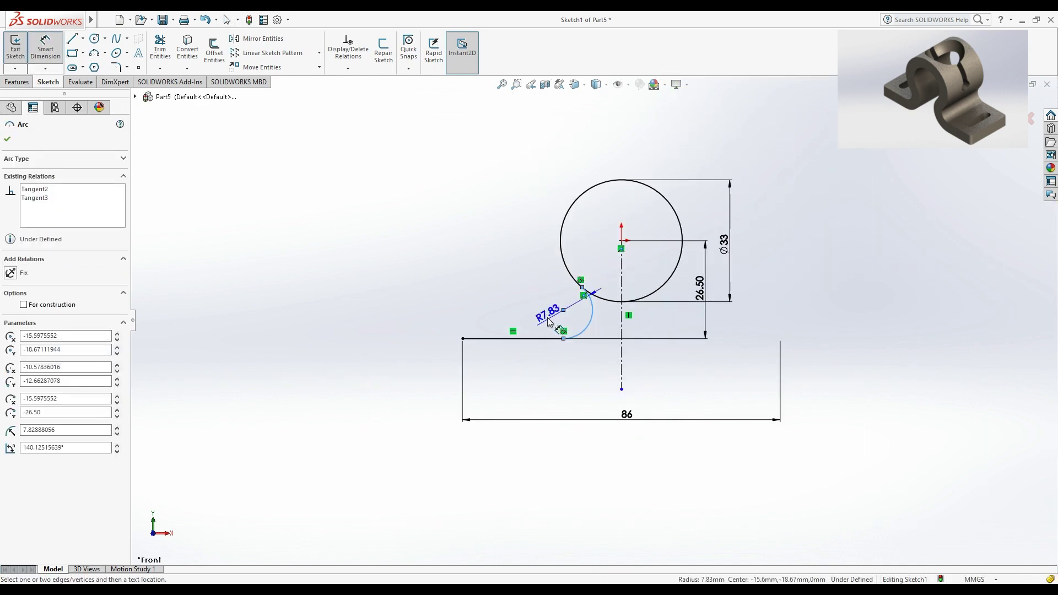
left_click(511, 287)
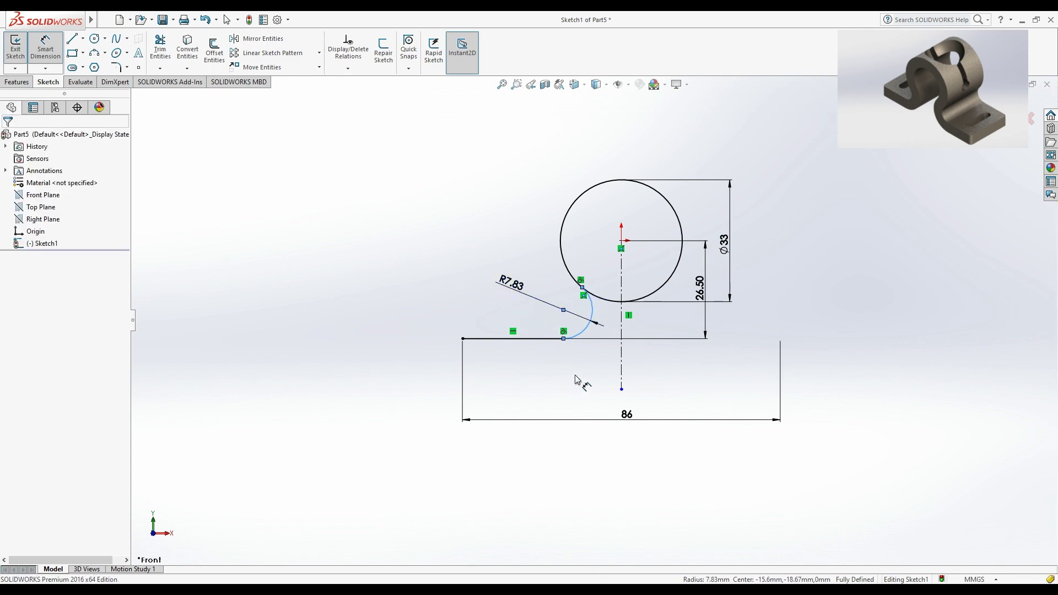
type("10")
key("Return")
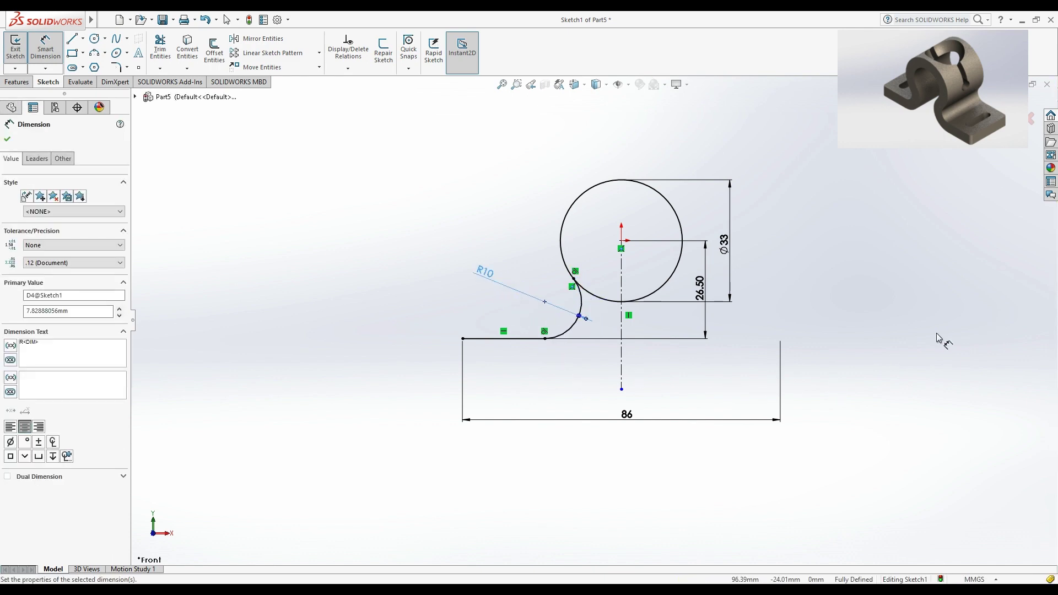
key("Escape")
key("Escape")
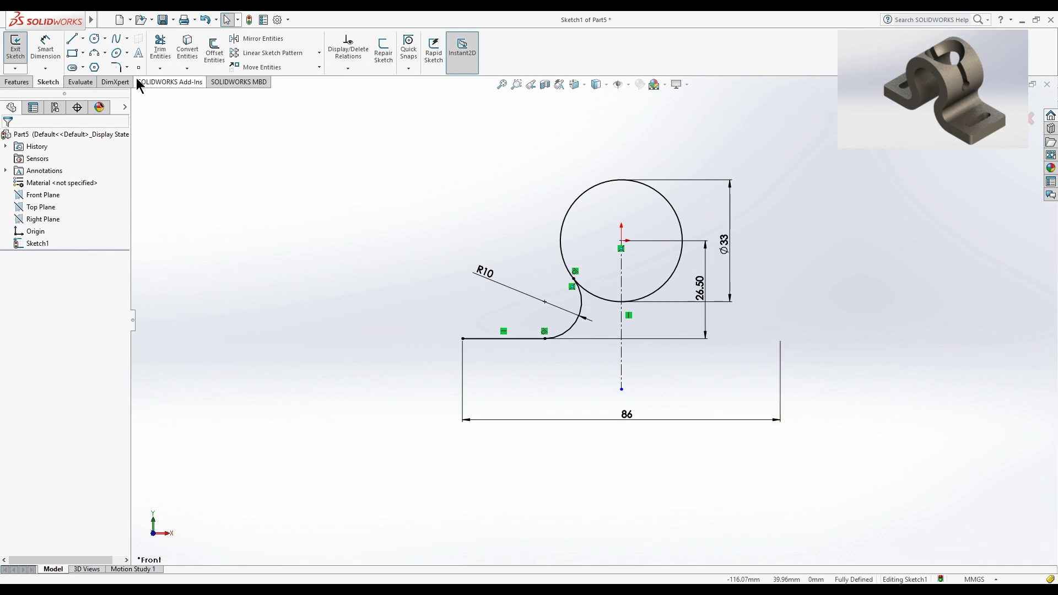
Step: Mirror the left arc and left base line about the vertical centerline
left_click(288, 41)
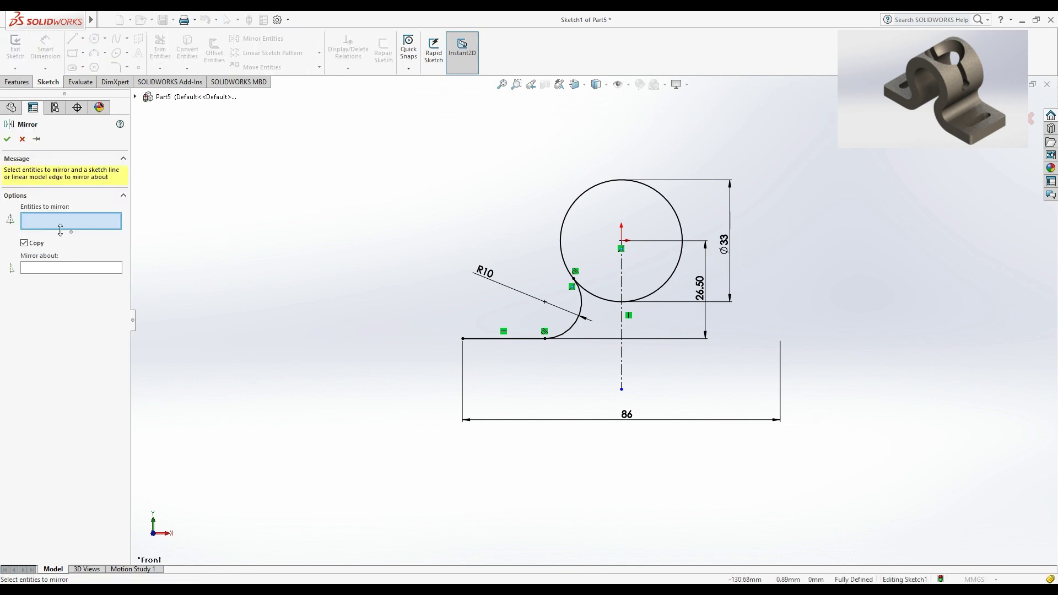
left_click(543, 342)
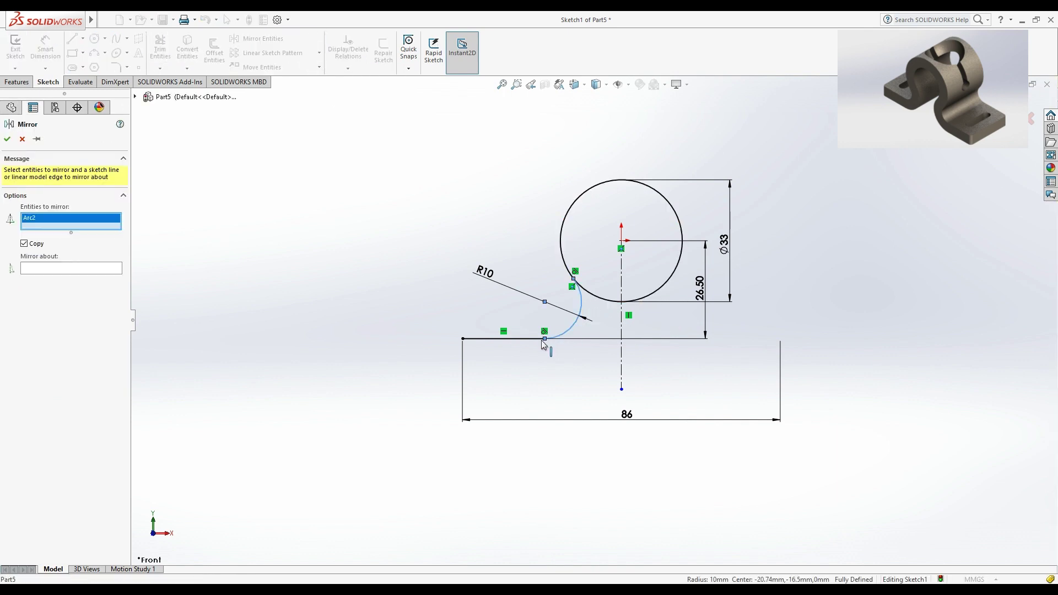
left_click(448, 341)
left_click(68, 278)
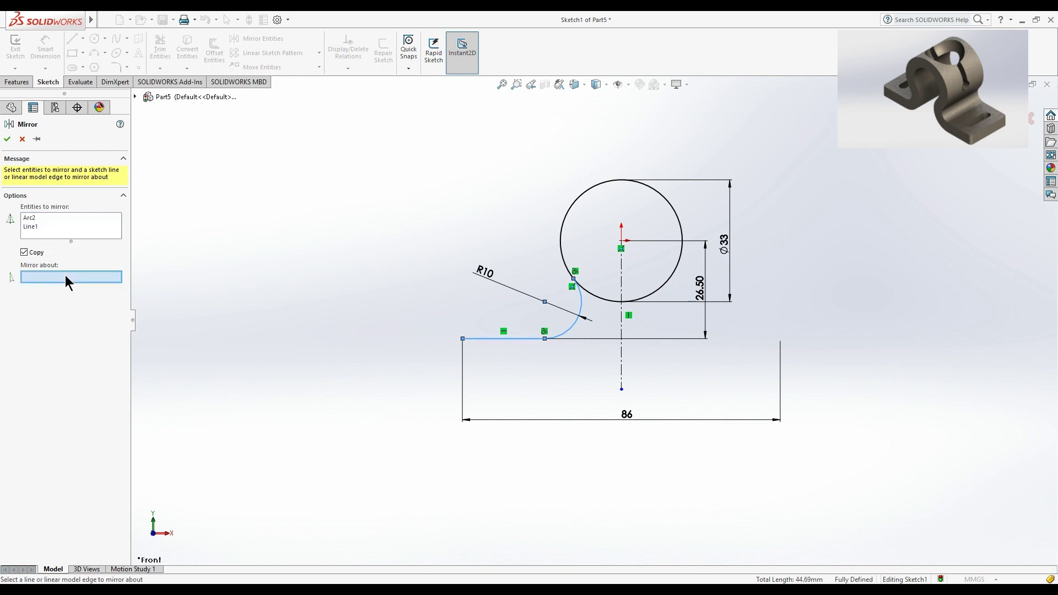
left_click(621, 362)
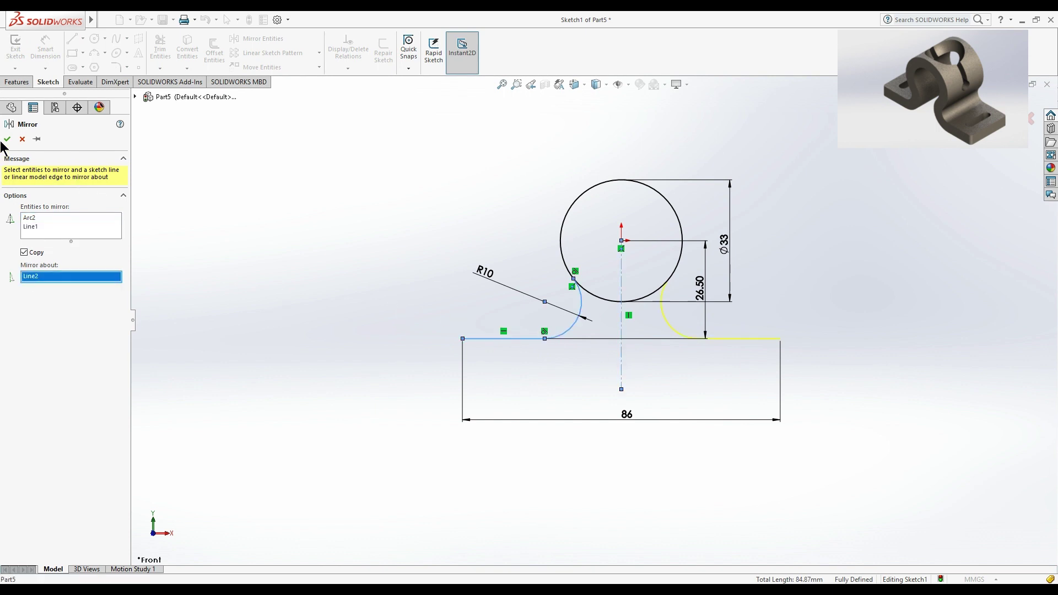
key("Return")
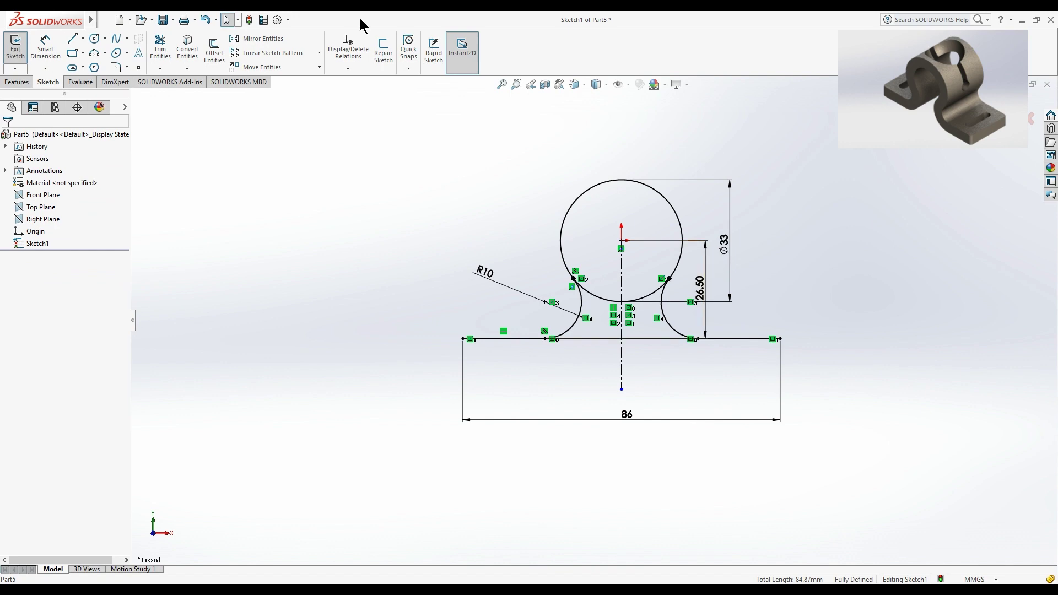
Step: Trim away the circle's bottom between the arcs and convert the whole outline to construction geometry
left_click(162, 52)
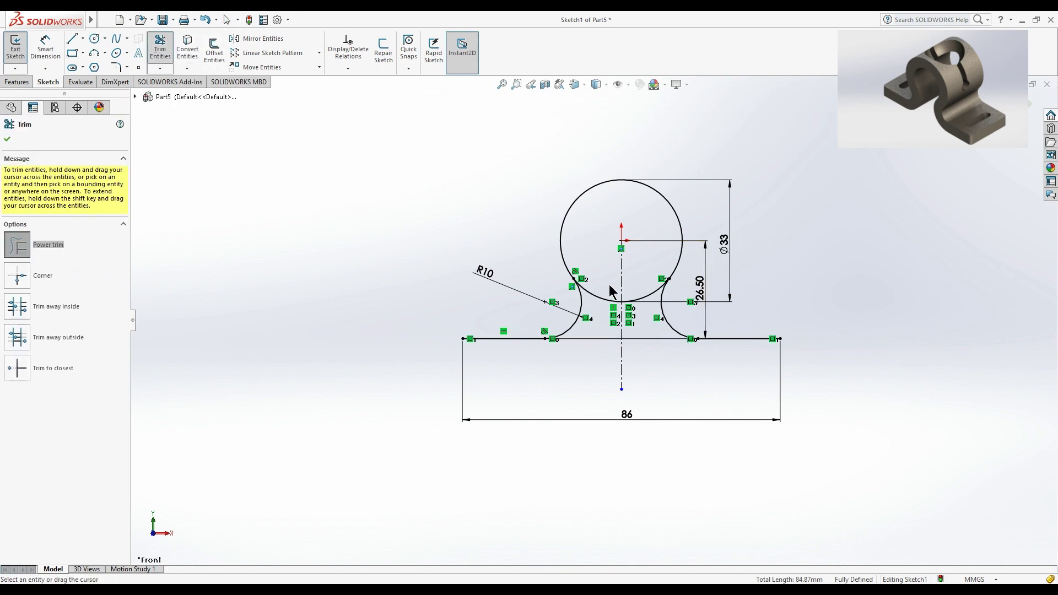
mouse_move(601, 283)
left_mouse_down()
mouse_move(606, 320)
mouse_move(808, 267)
left_mouse_up()
key("Escape")
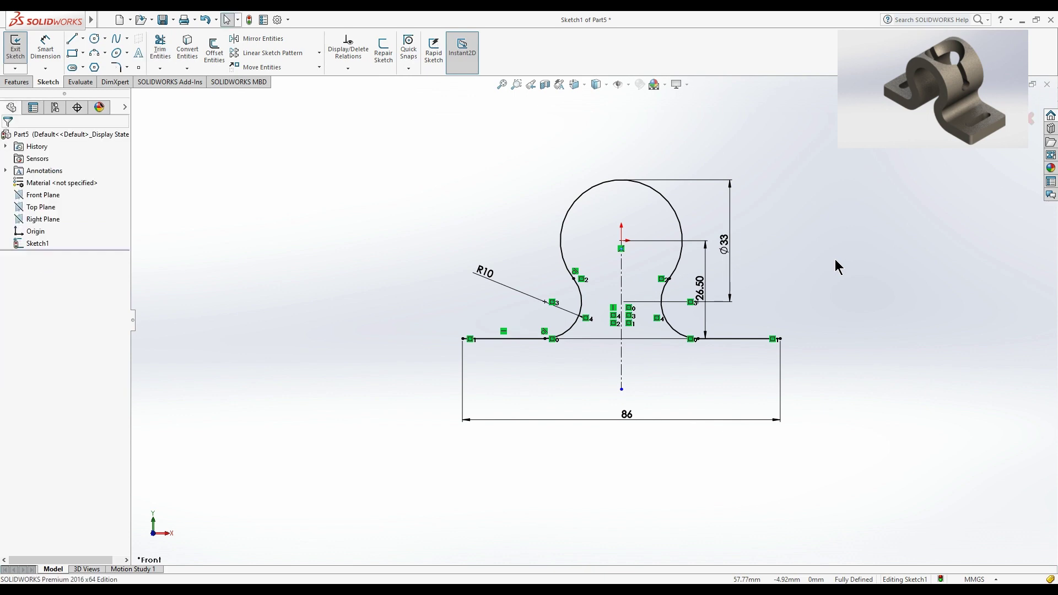
key("ctrl+a")
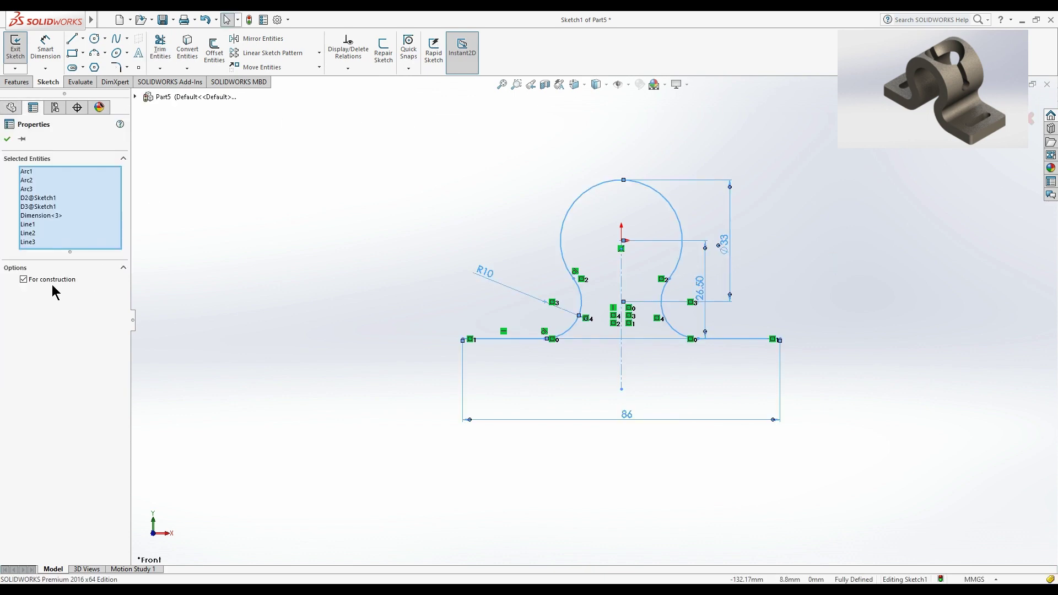
left_click(53, 280)
left_click(53, 279)
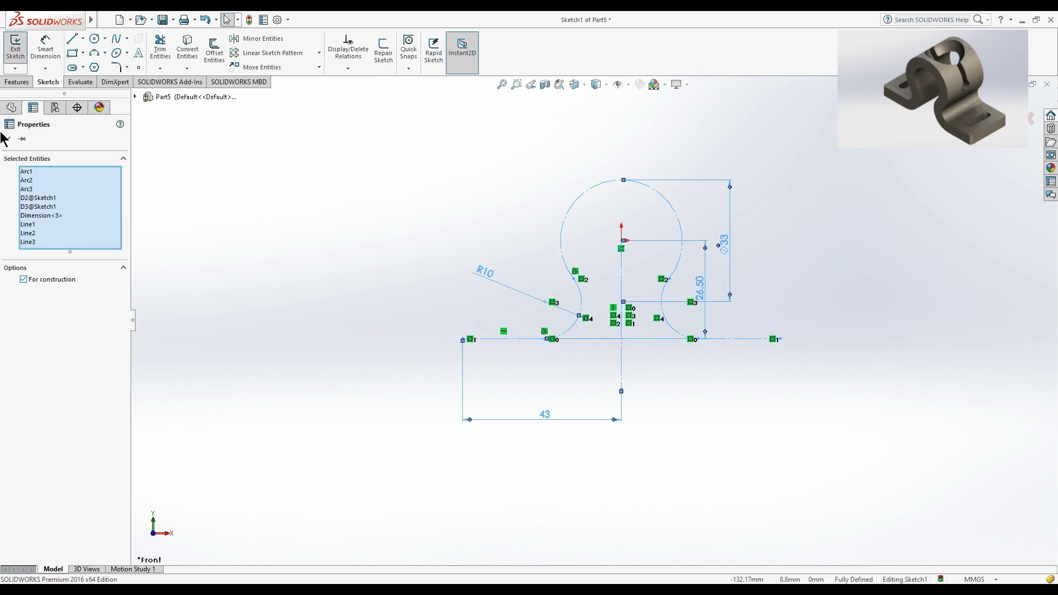
left_click(8, 139)
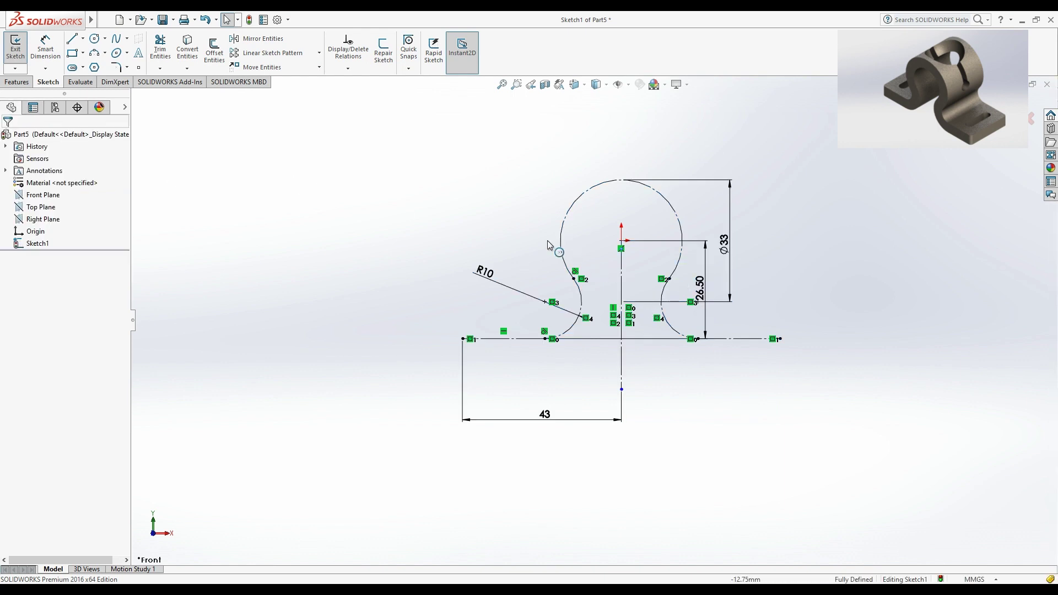
Step: Offset the omega chain of arcs and base lines 4 mm to both sides
left_click(214, 53)
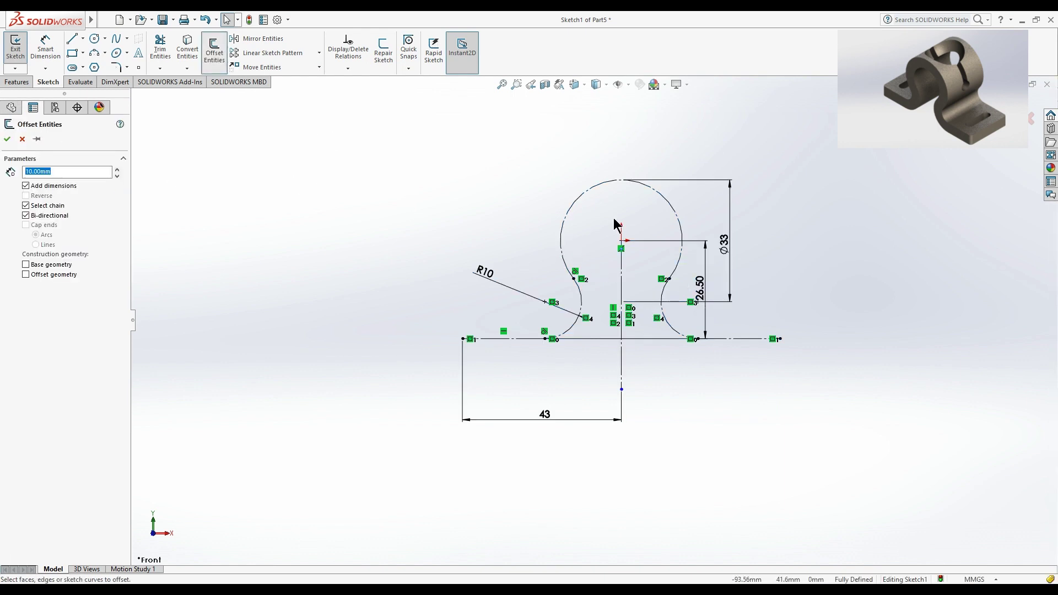
left_click(596, 187)
left_click(580, 310)
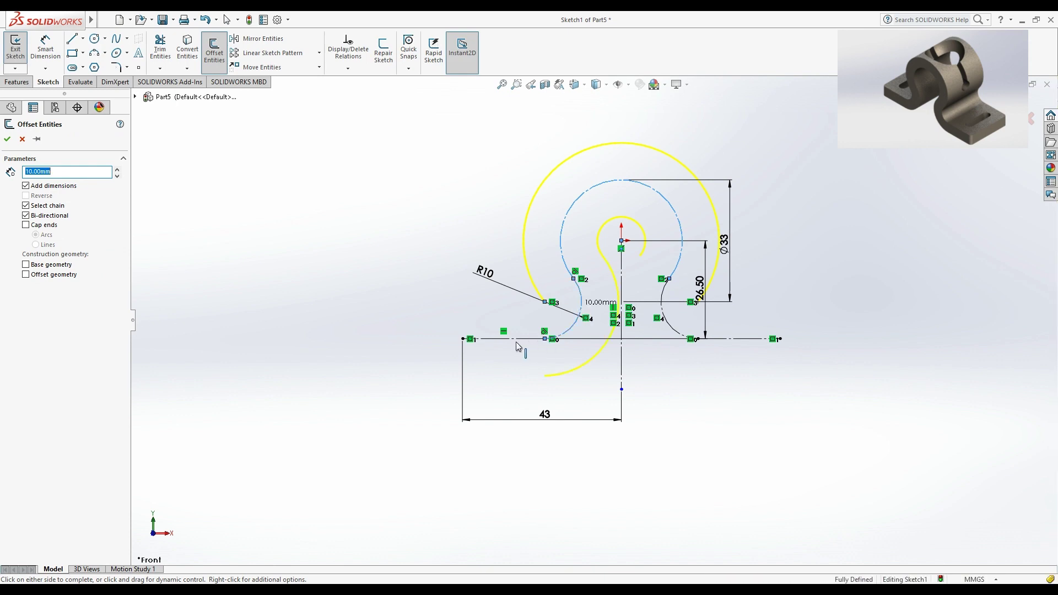
left_click(515, 338)
left_click(711, 342)
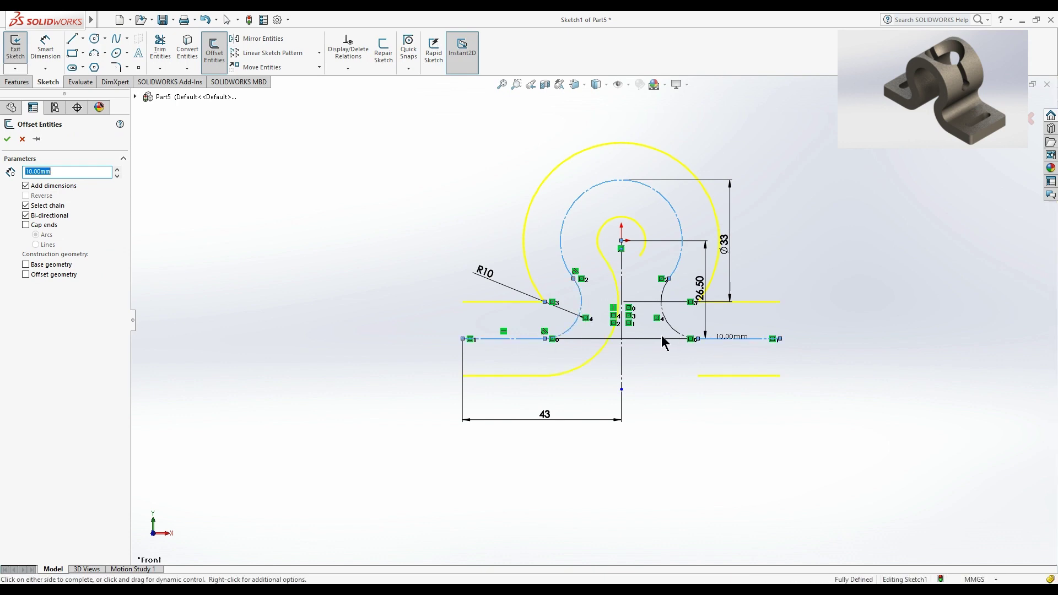
left_click(677, 334)
type("4")
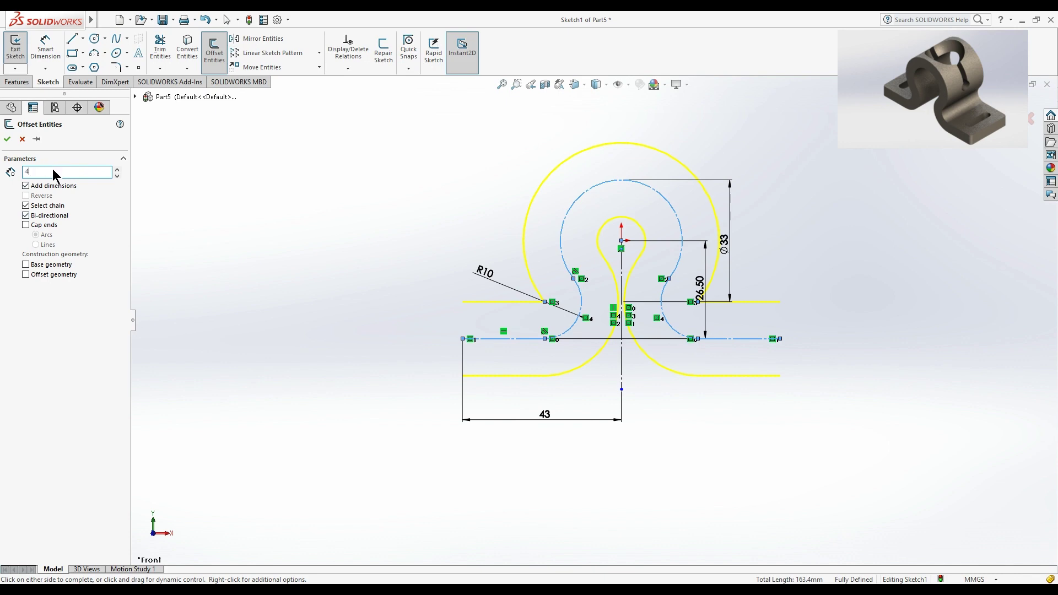
key("Return")
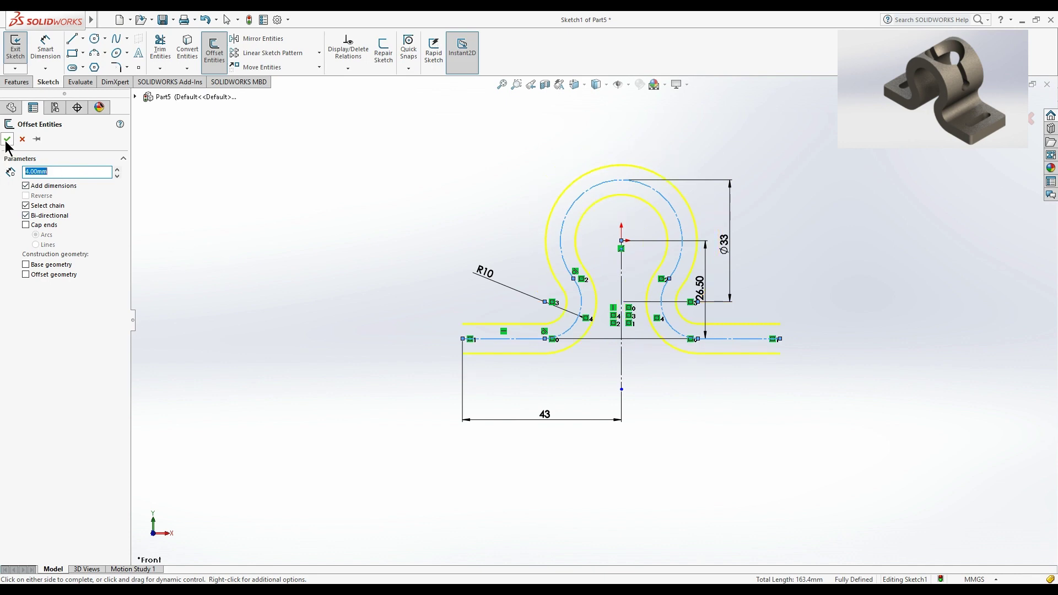
left_click(7, 141)
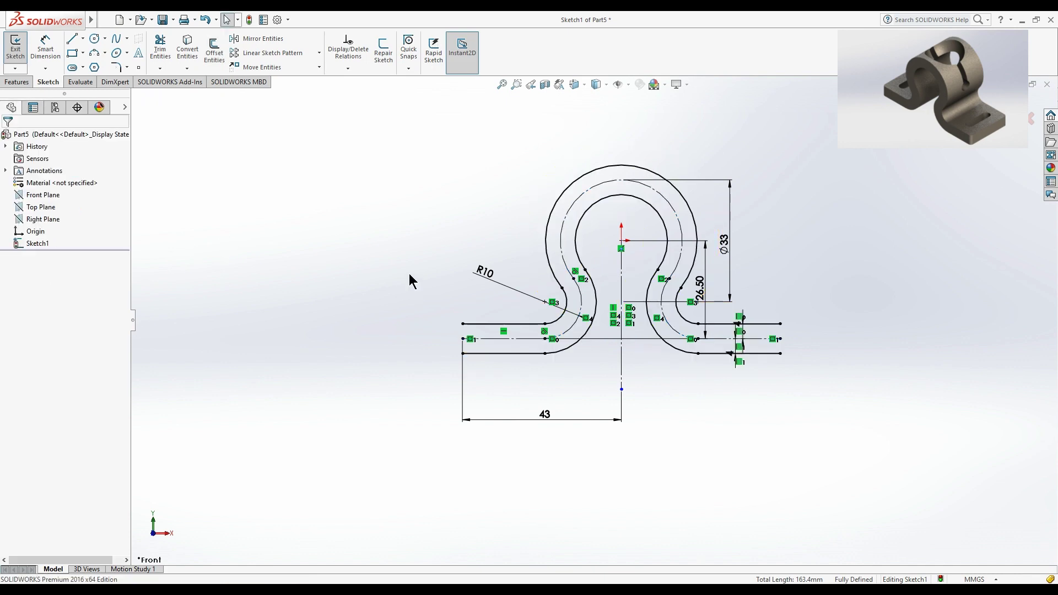
left_click(18, 83)
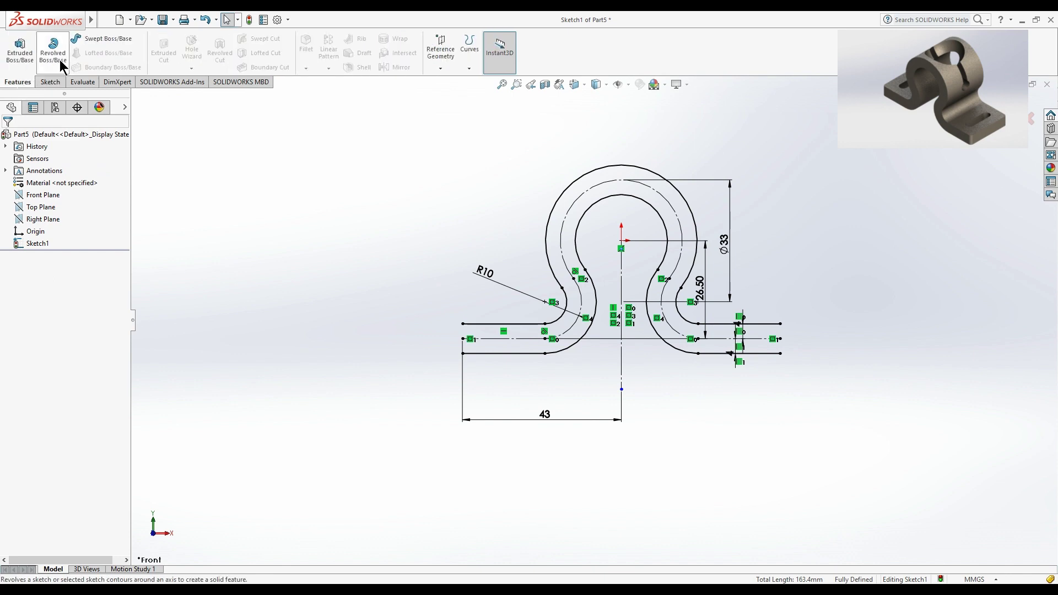
left_click(23, 55)
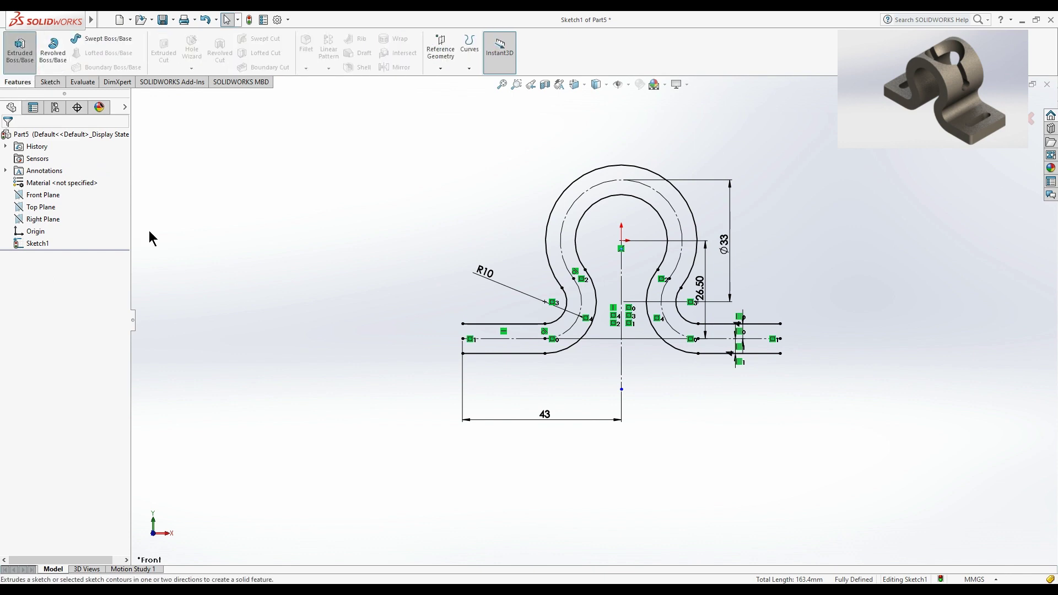
Step: Close the left and right flange ends with short vertical lines joining the offset lines
left_click(50, 83)
left_click(71, 39)
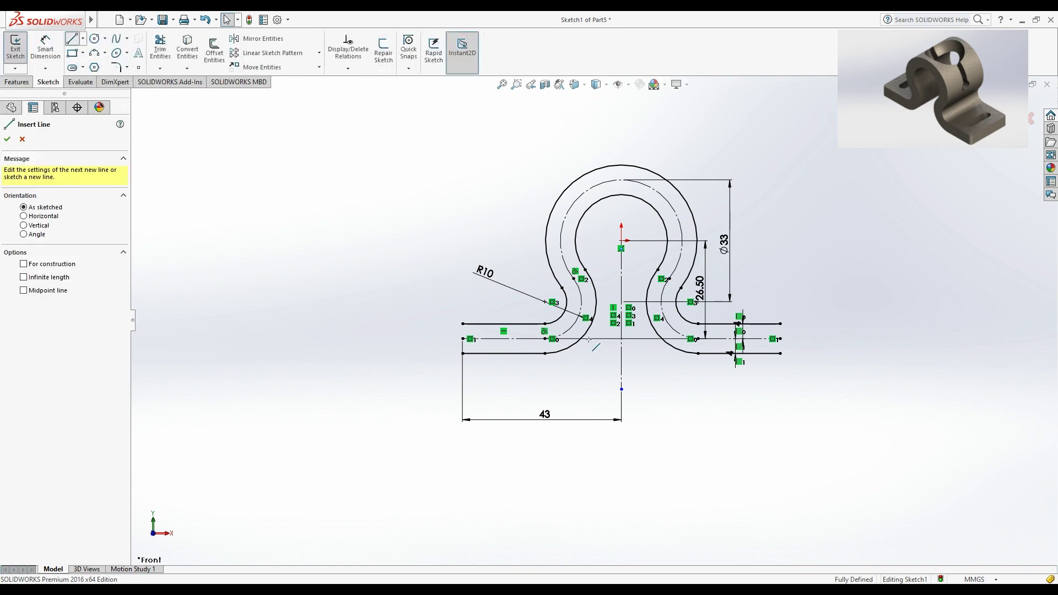
left_click_drag(462, 324, 462, 353)
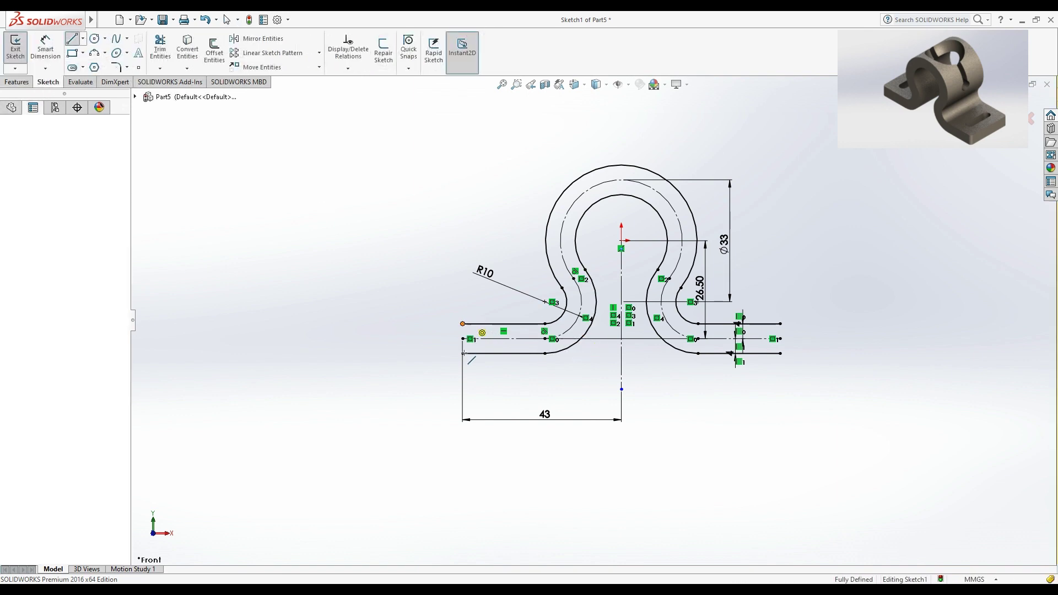
key("Escape")
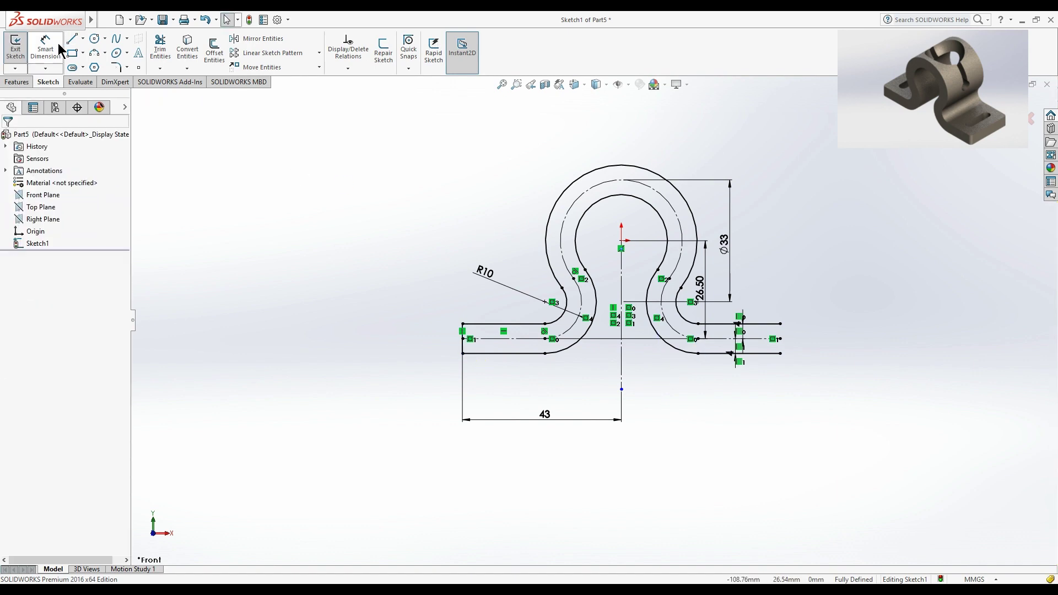
left_click(72, 39)
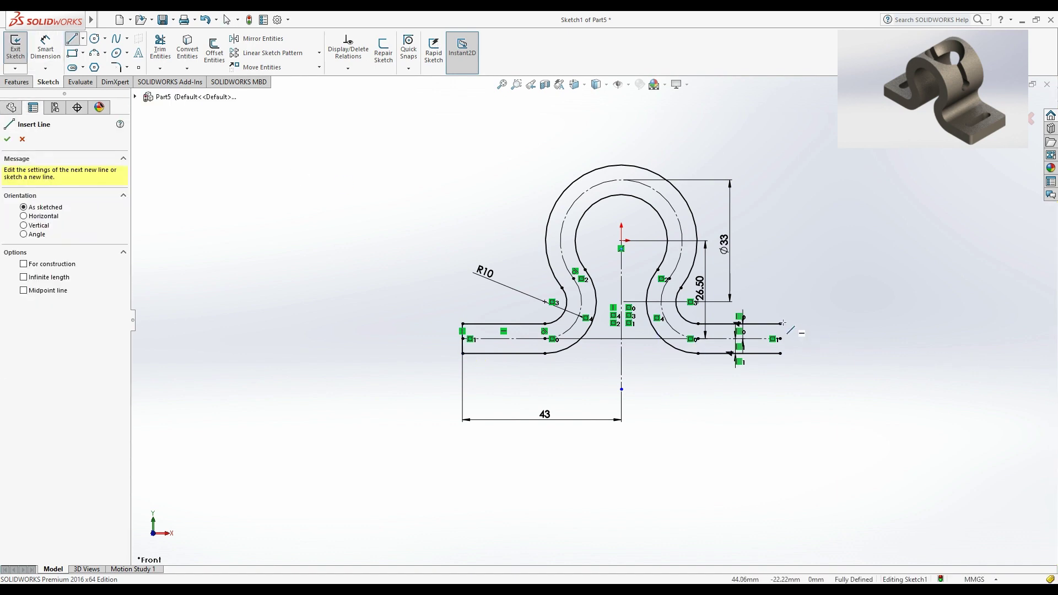
left_click_drag(780, 324, 780, 353)
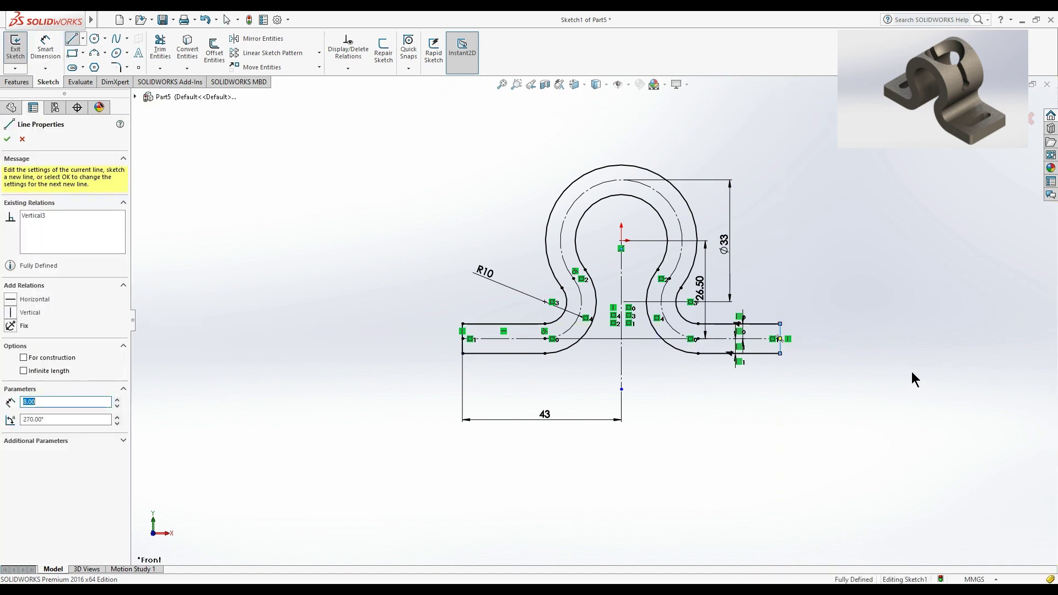
key("Escape")
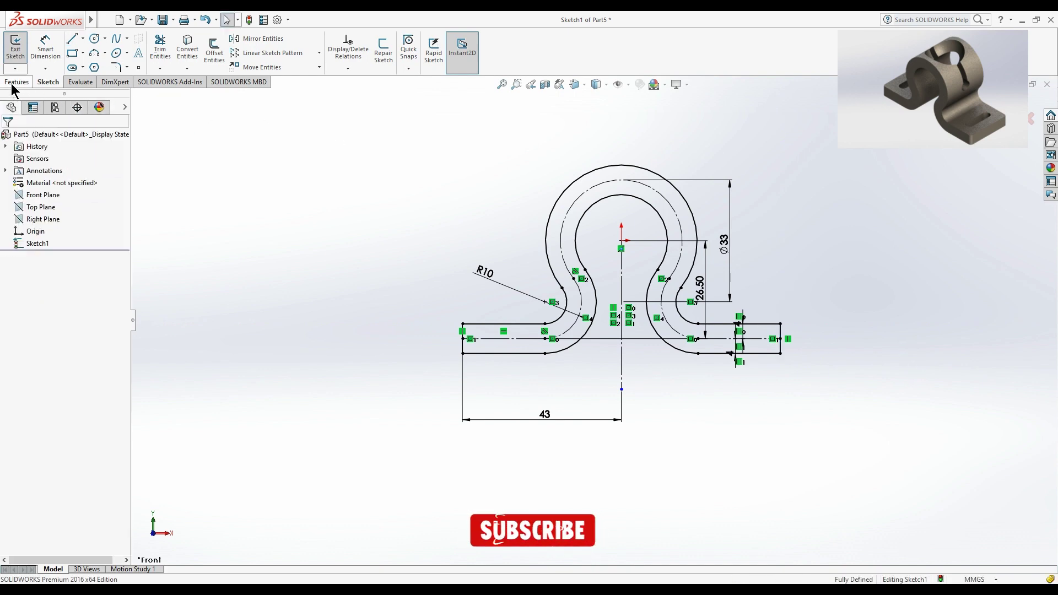
left_click(17, 82)
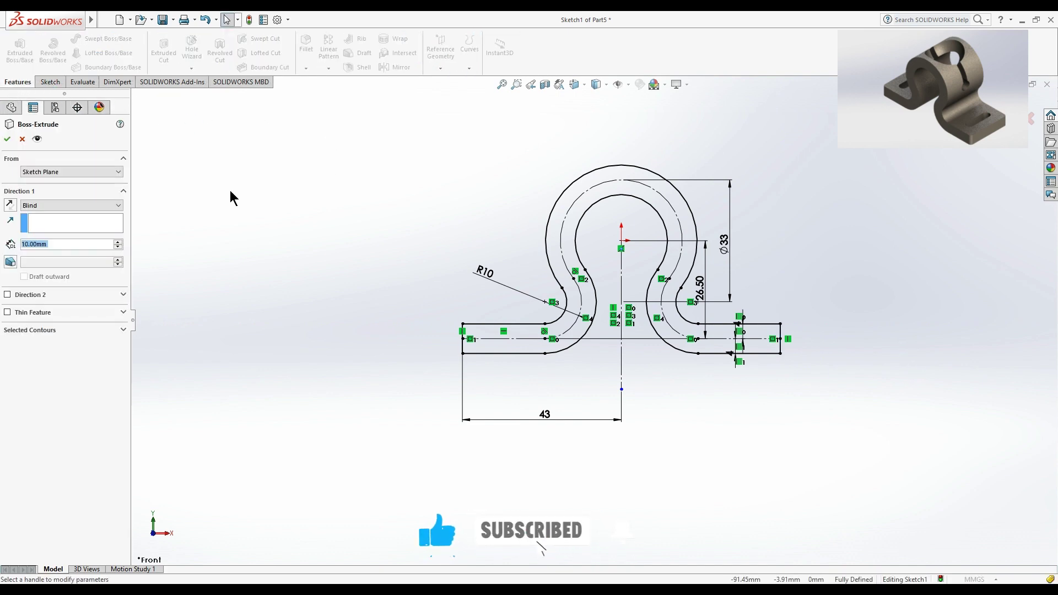
Step: Extrude the clamp profile Mid Plane to a 35 mm depth
left_click(108, 203)
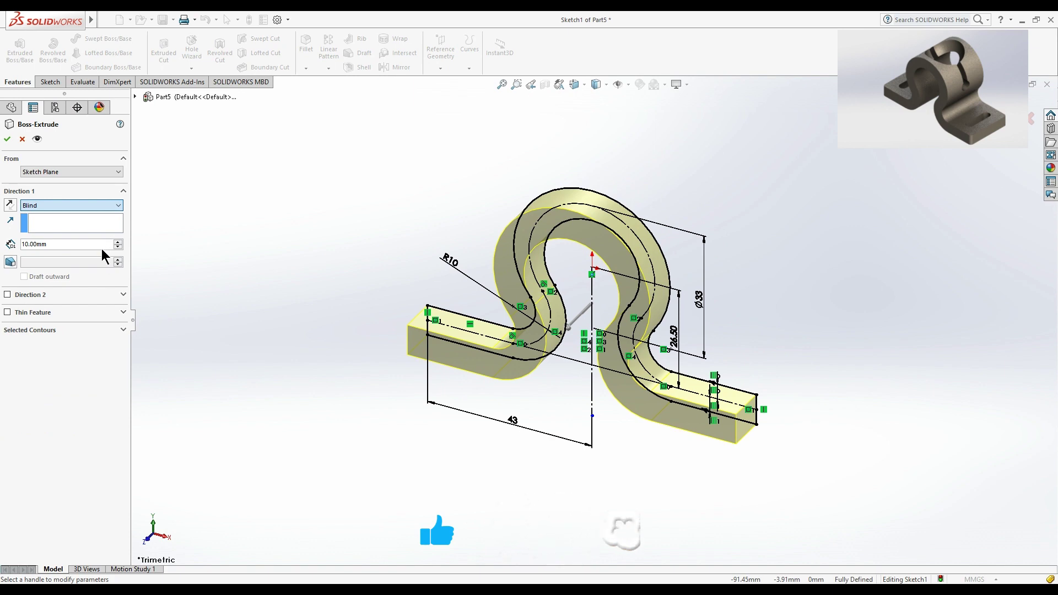
left_click(99, 250)
type("35")
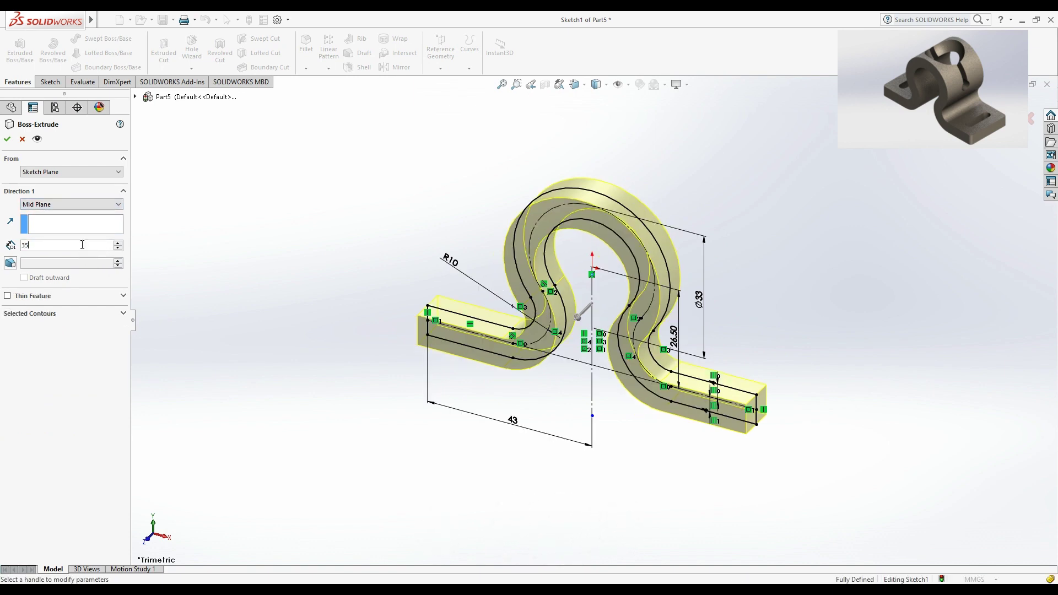
left_click(7, 139)
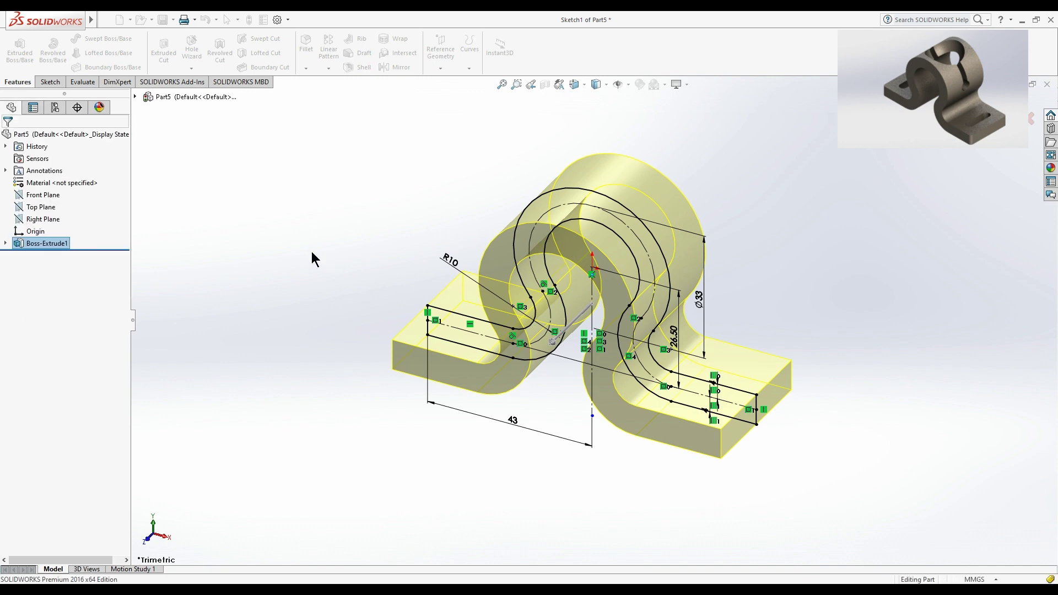
Step: Start a fillet on two flange edges, removing an accidentally picked end face
left_click(357, 241)
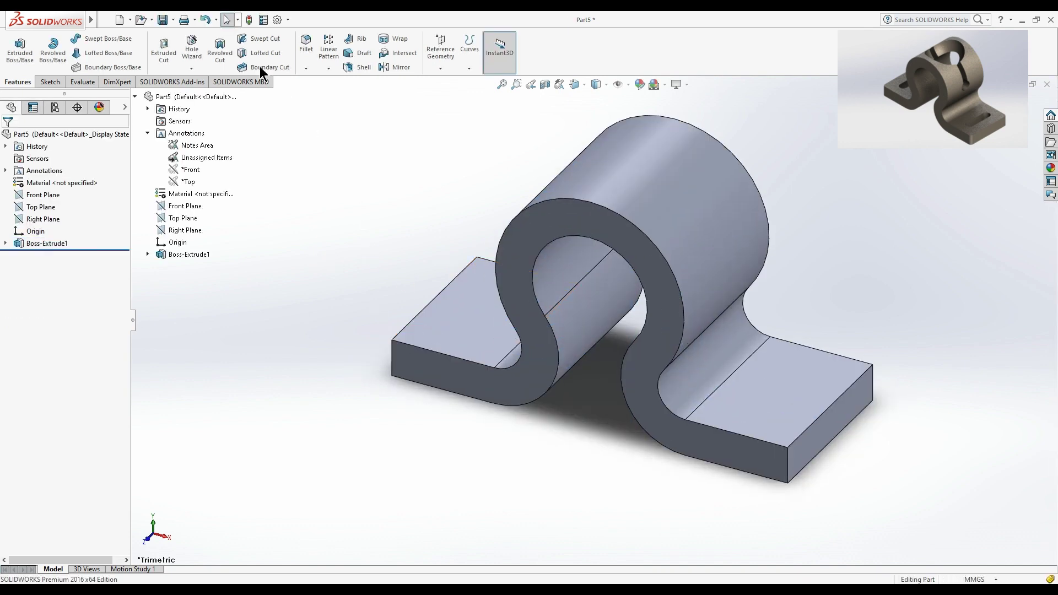
left_click(306, 44)
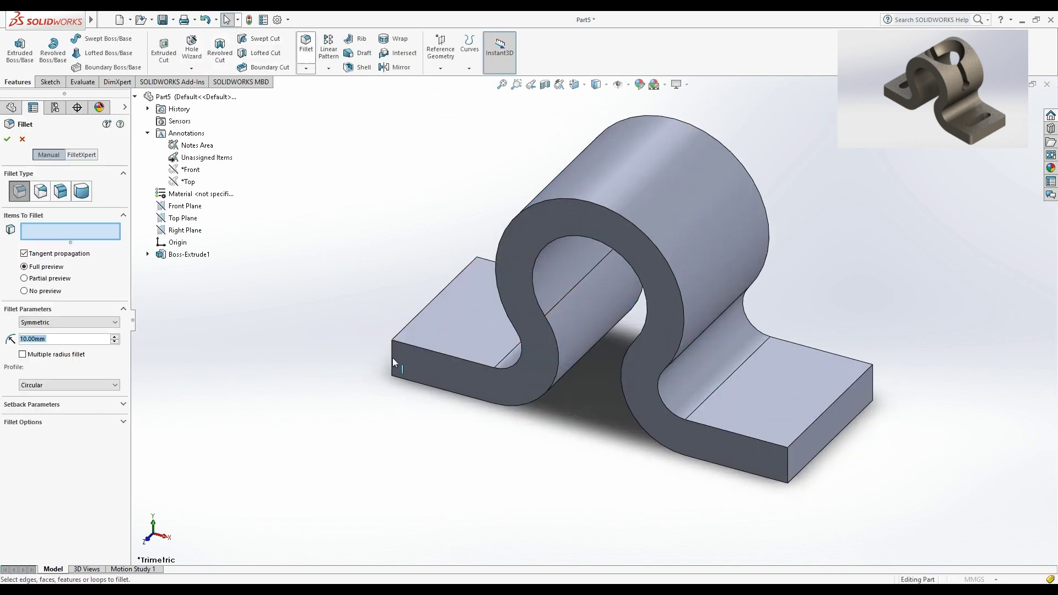
left_click(392, 358)
mouse_move(456, 265)
middle_mouse_down()
mouse_move(386, 258)
mouse_move(738, 405)
mouse_move(572, 385)
middle_mouse_up()
left_click(378, 241)
left_click(580, 365)
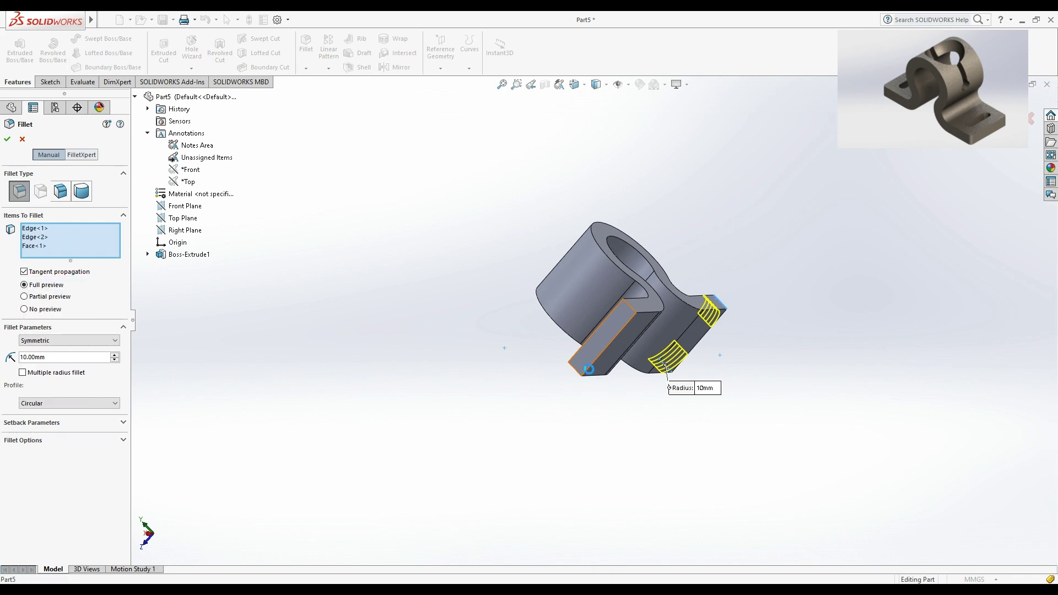
middle_click_drag(644, 406, 667, 382)
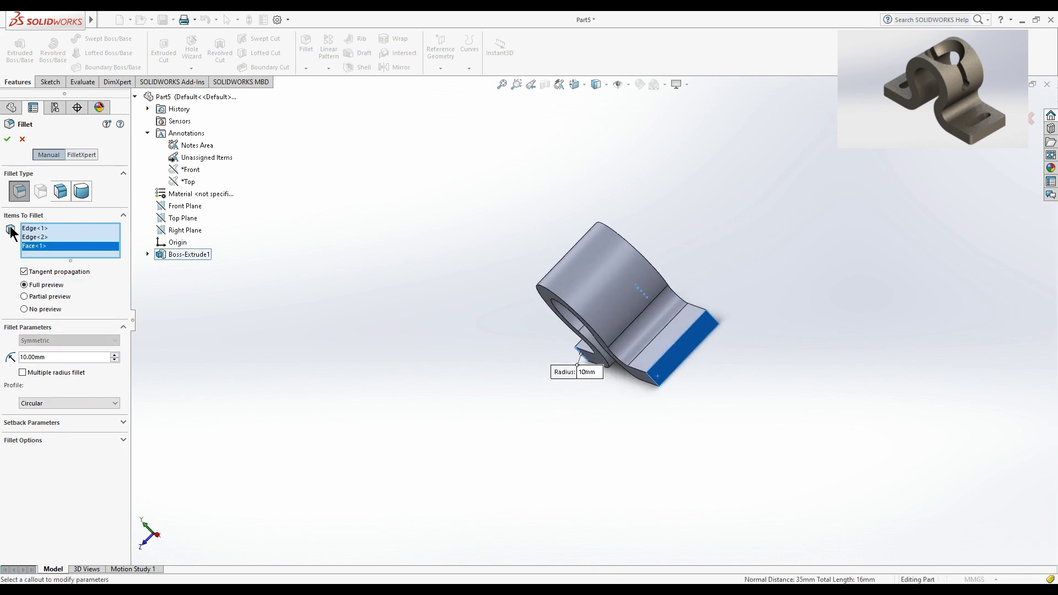
key("Delete")
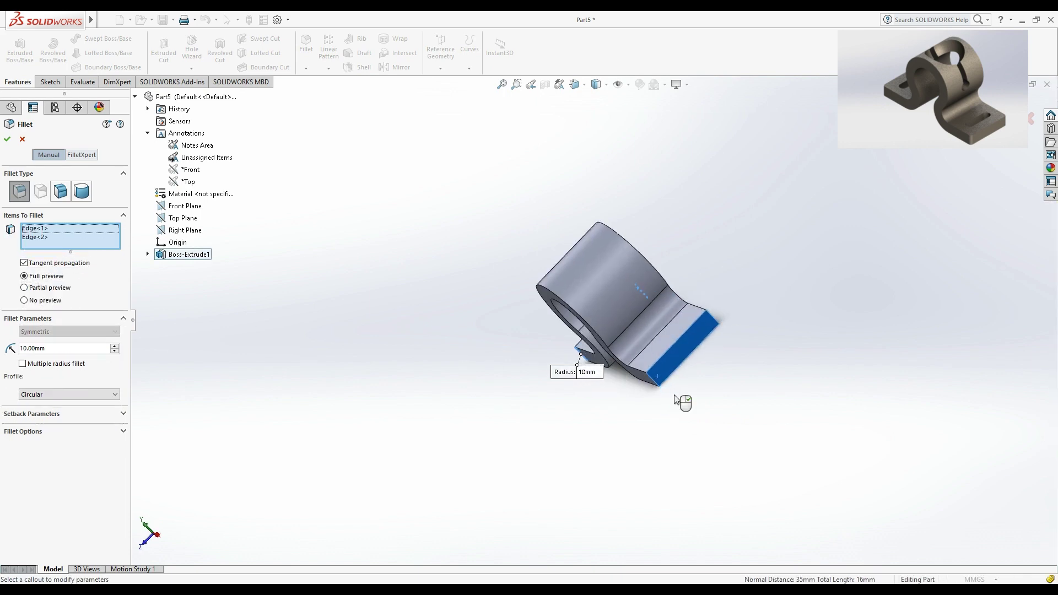
left_click(659, 389)
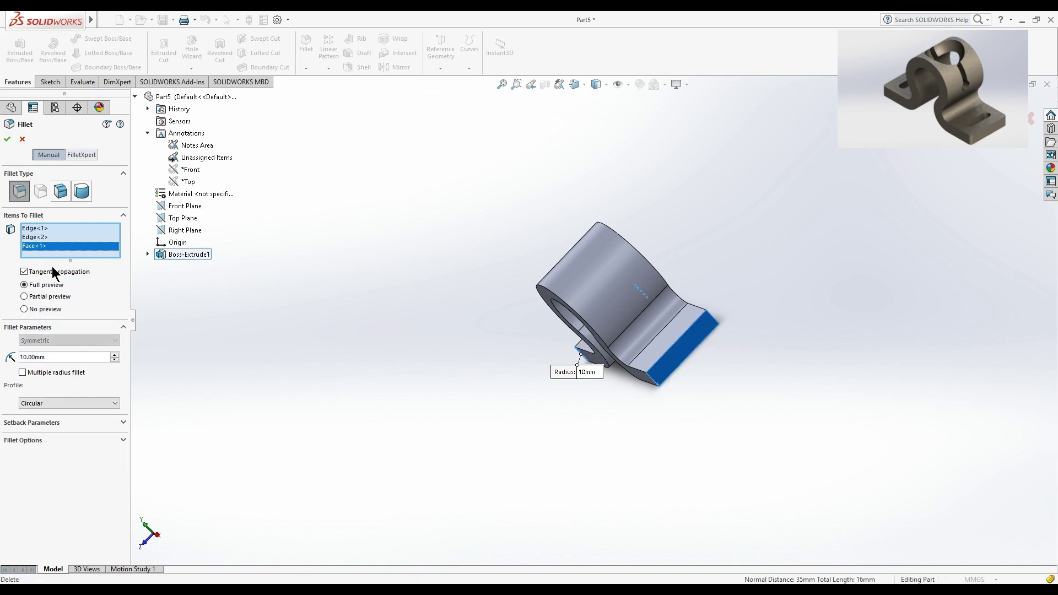
key("Delete")
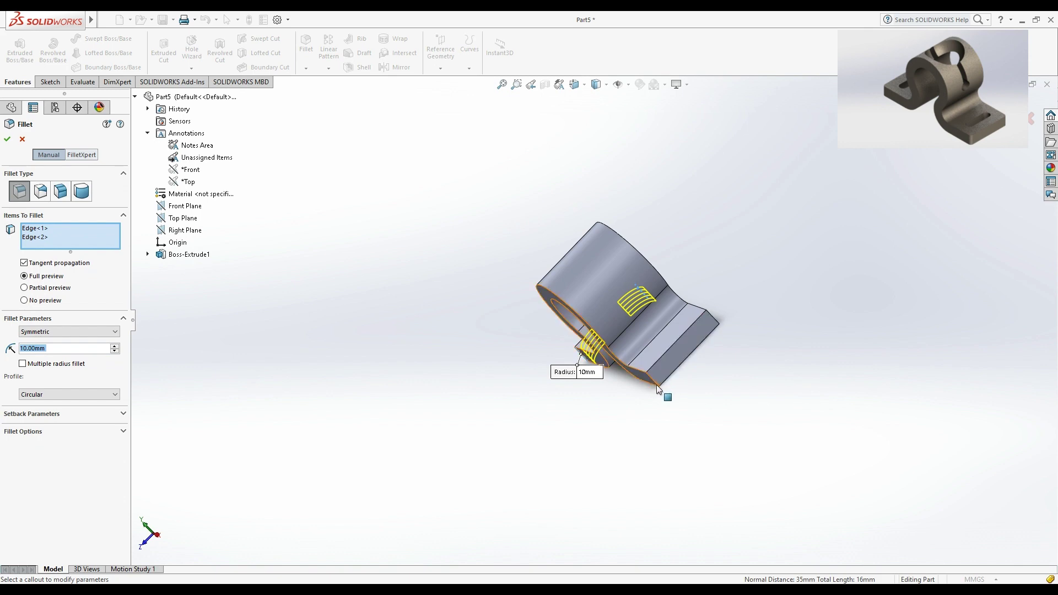
Step: Add the remaining two flange edges and apply a 2 mm fillet radius
left_click(658, 389)
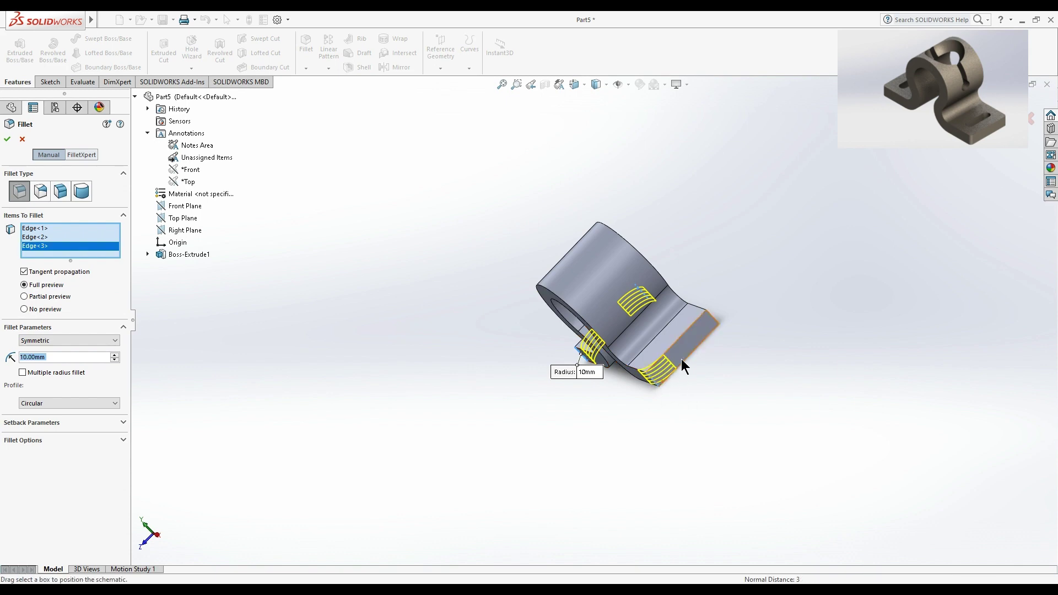
left_click(715, 322)
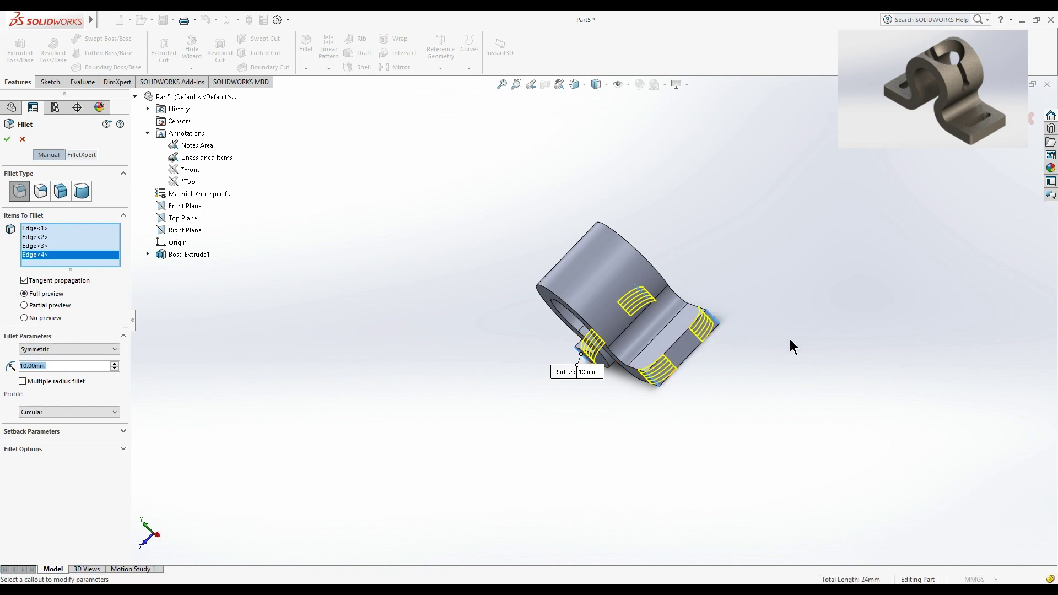
double_click(66, 368)
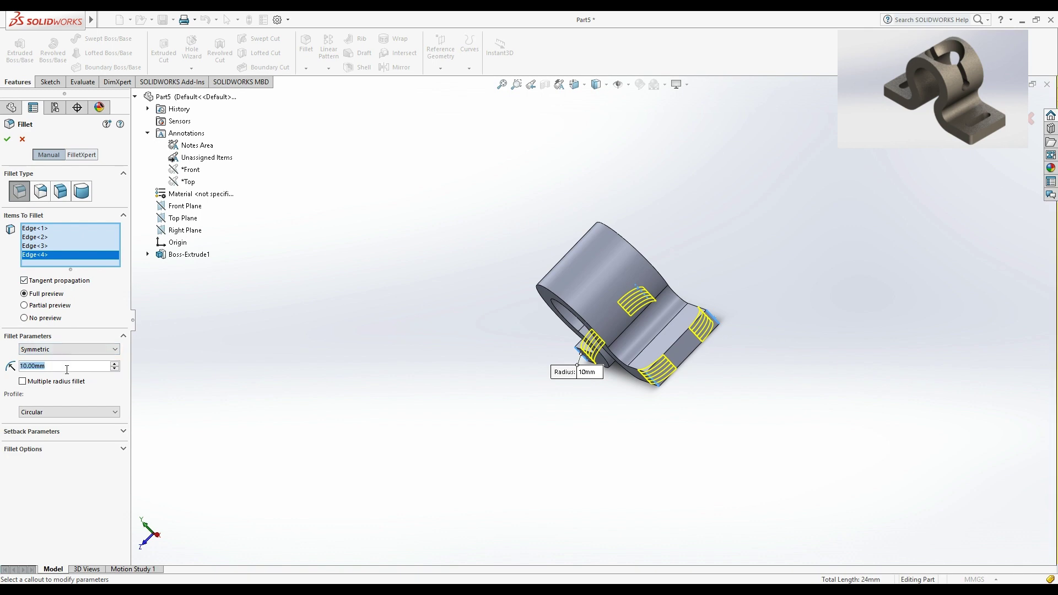
type("2")
key("Return")
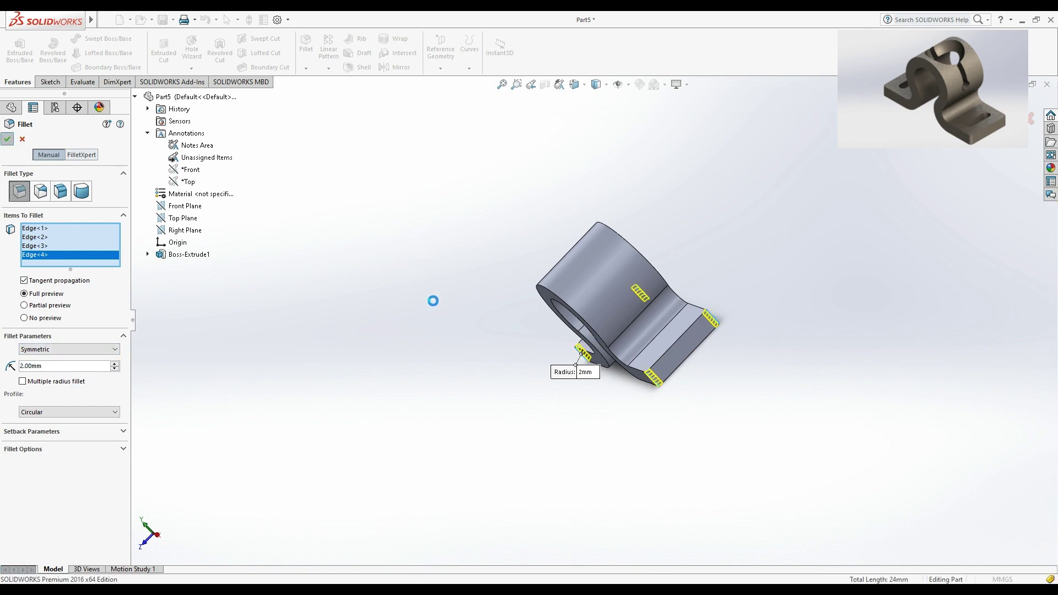
key("Return")
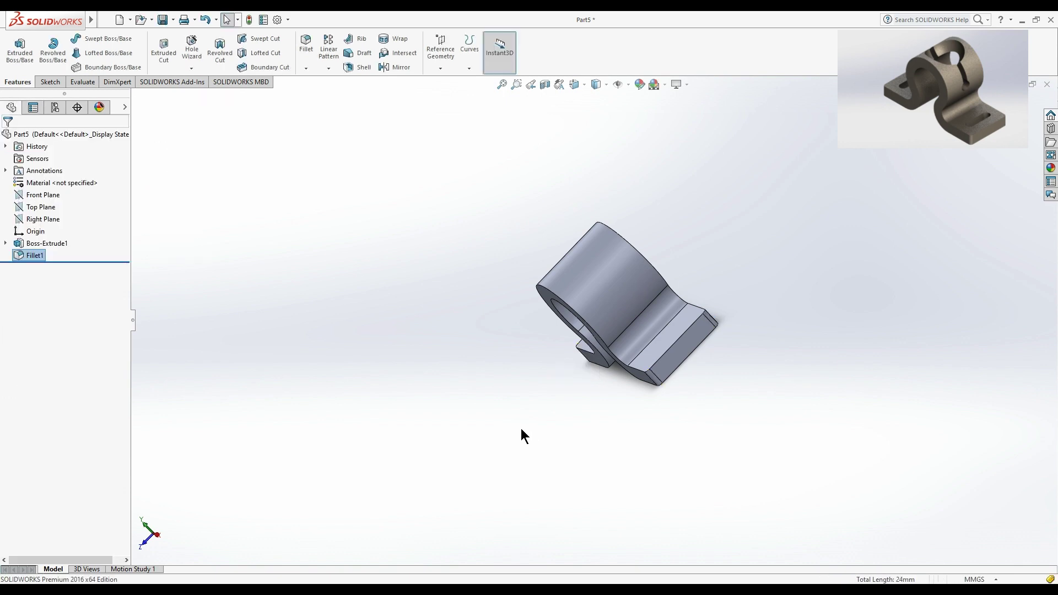
Step: Open a sketch on the left flange's top face, viewed Normal To
mouse_move(571, 408)
middle_mouse_down()
mouse_move(612, 476)
mouse_move(564, 391)
middle_mouse_up()
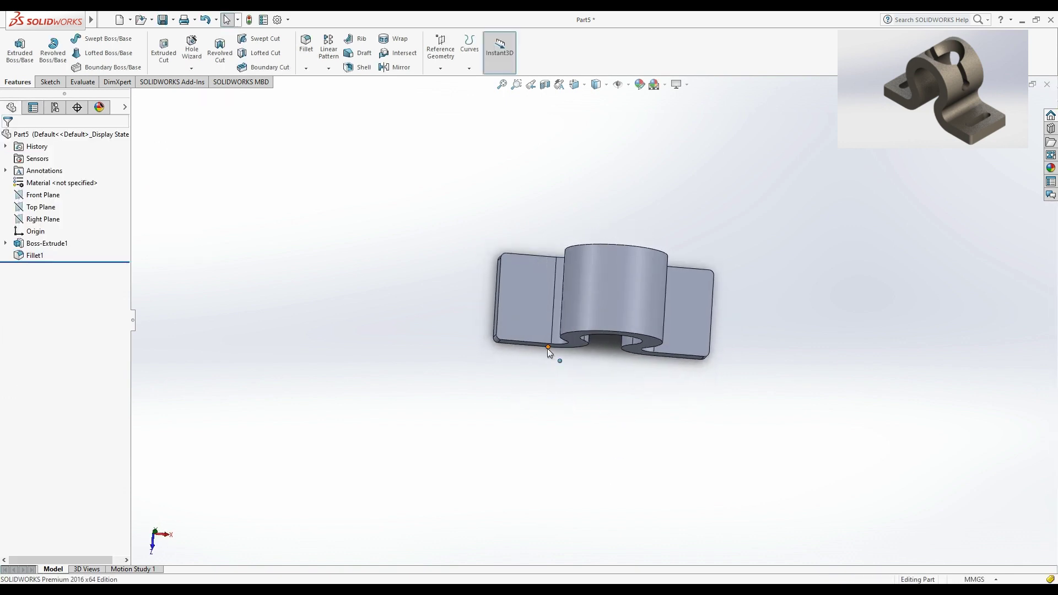
left_click(537, 287)
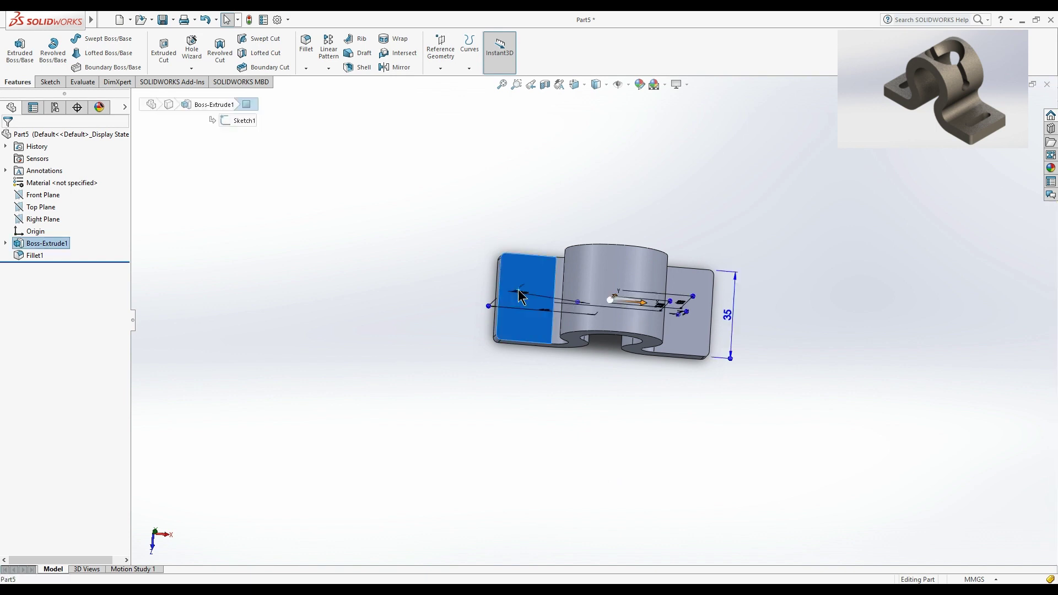
left_click(577, 83)
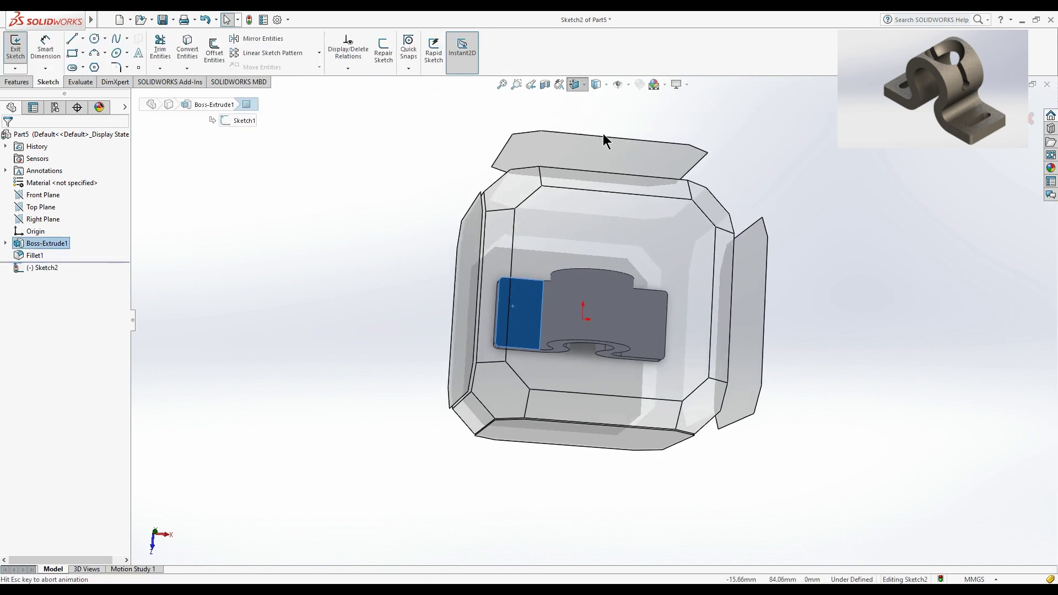
left_click(639, 149)
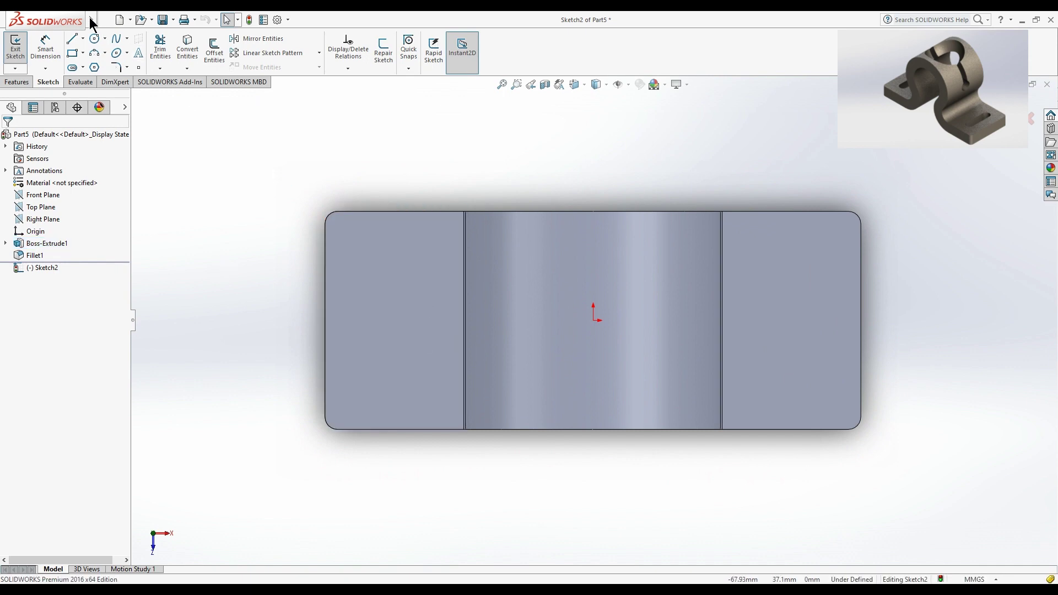
Step: Draw a vertical straight slot, about 20.43 mm long and 6.55 mm wide, on the left flange
left_click(73, 69)
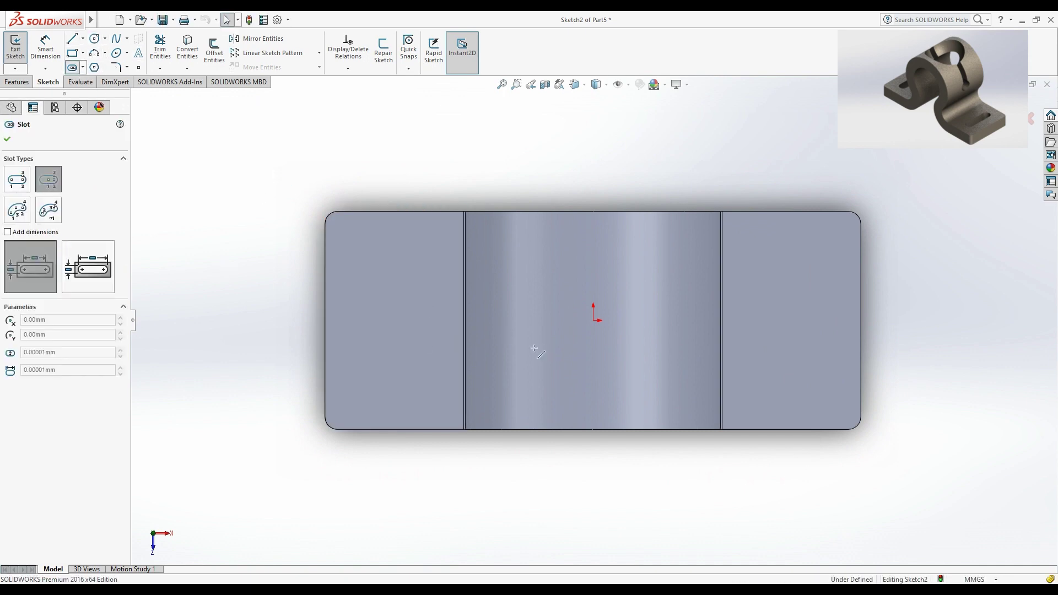
left_click(388, 320)
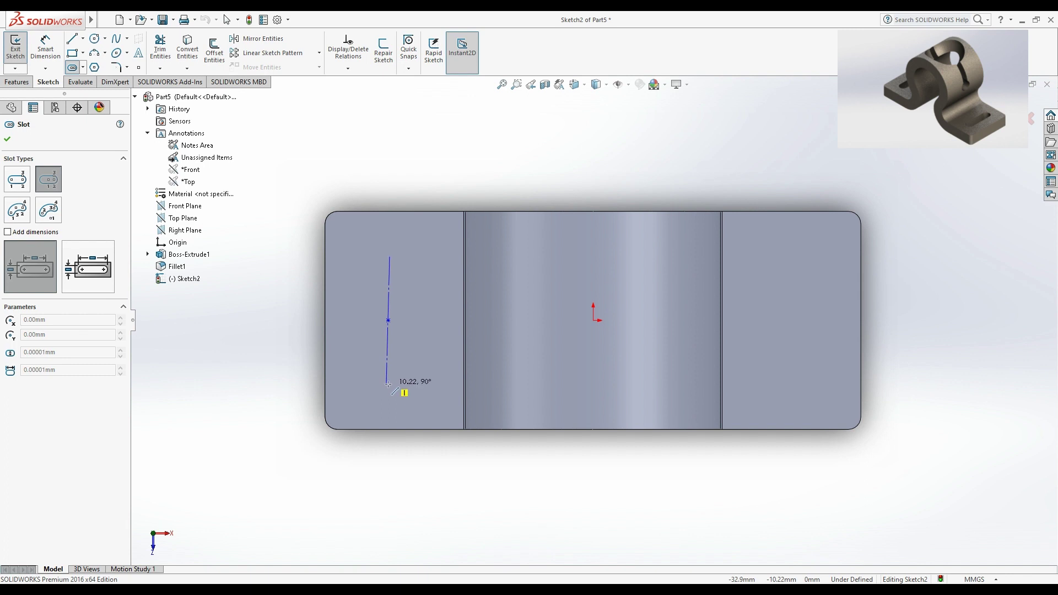
left_click(387, 384)
left_click(408, 396)
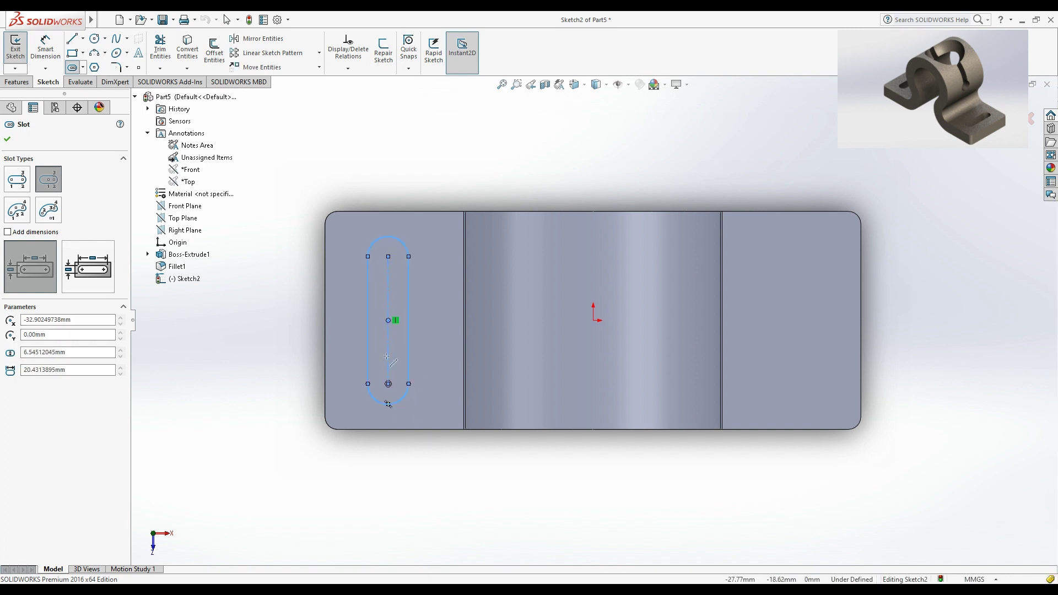
key("Escape")
left_click(388, 361)
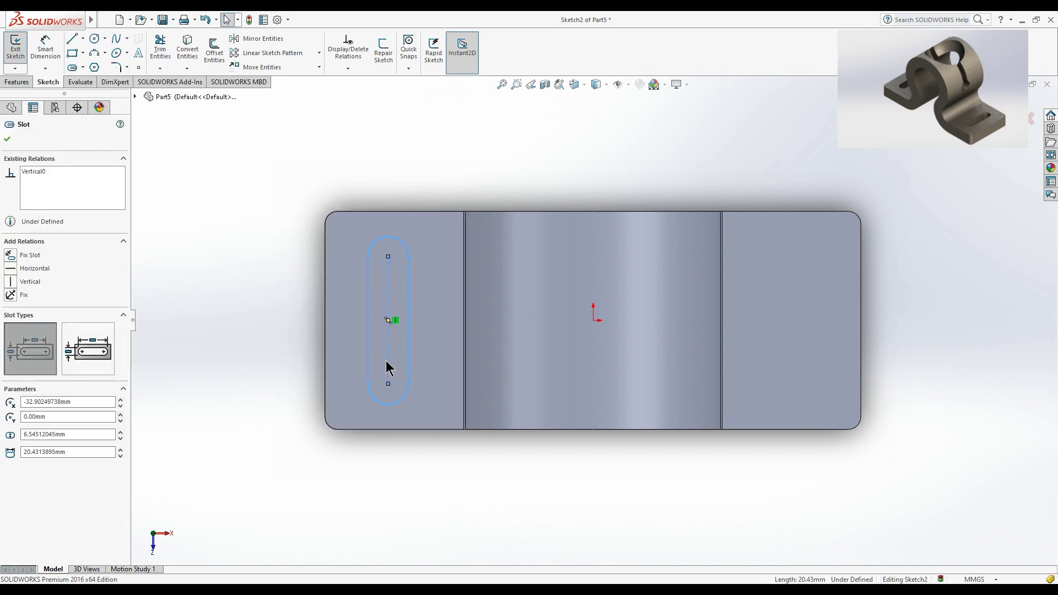
left_click(349, 117)
Step: Dimension the slot's end arc radius to 3 mm
left_click(46, 48)
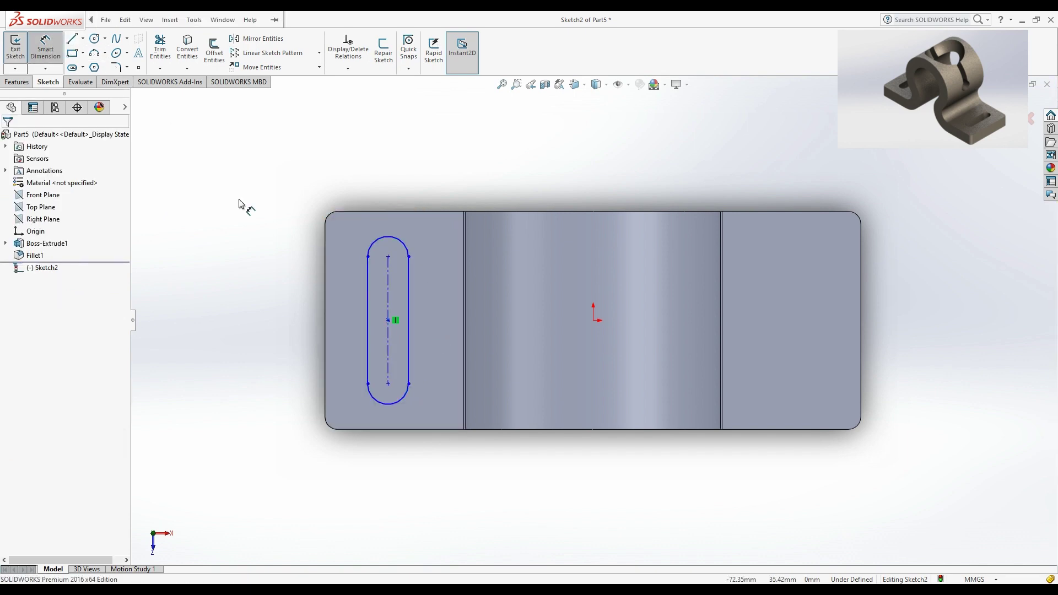
left_click(388, 237)
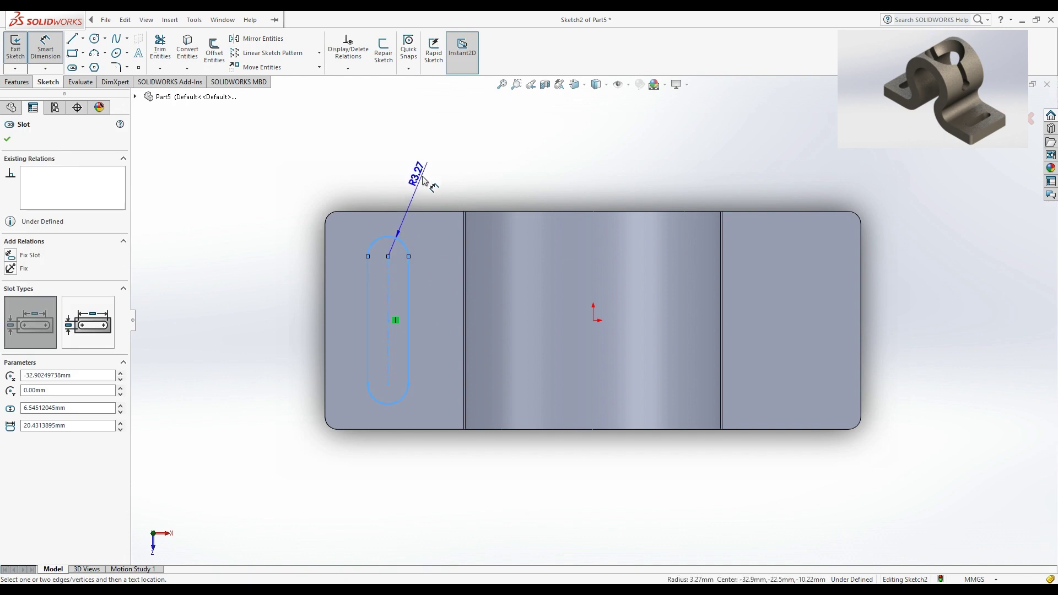
left_click(423, 180)
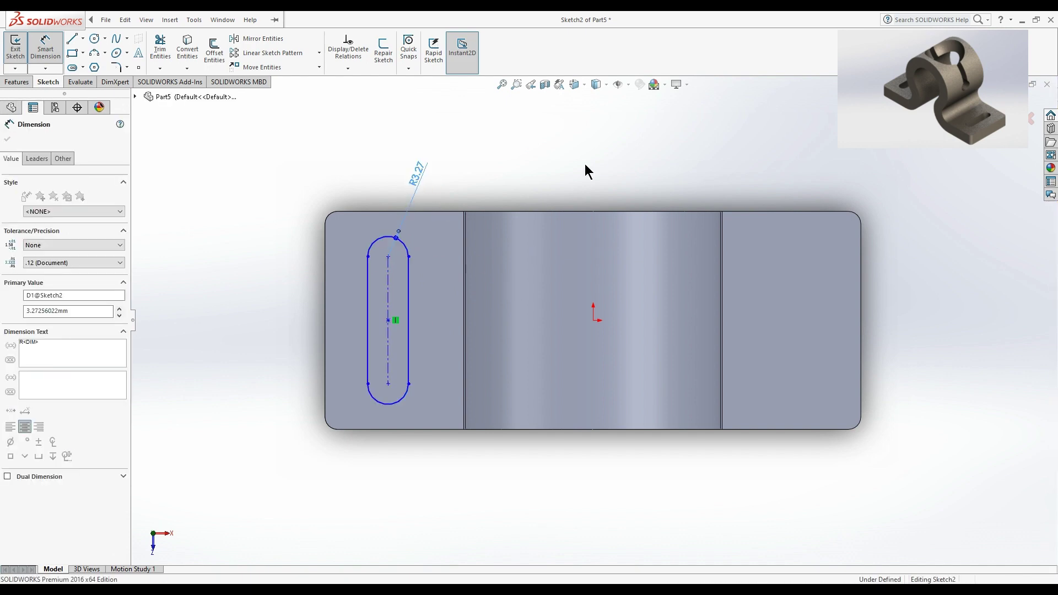
type("3")
key("Return")
key("Escape")
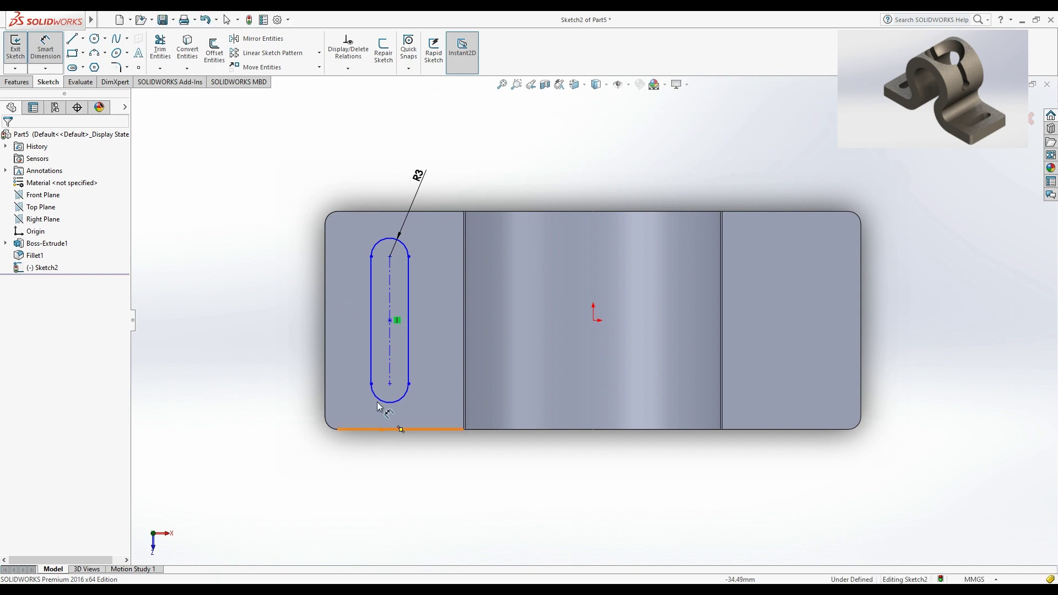
Step: Dimension the slot centre's horizontal distance to the origin, entering 65.2
left_click(390, 325)
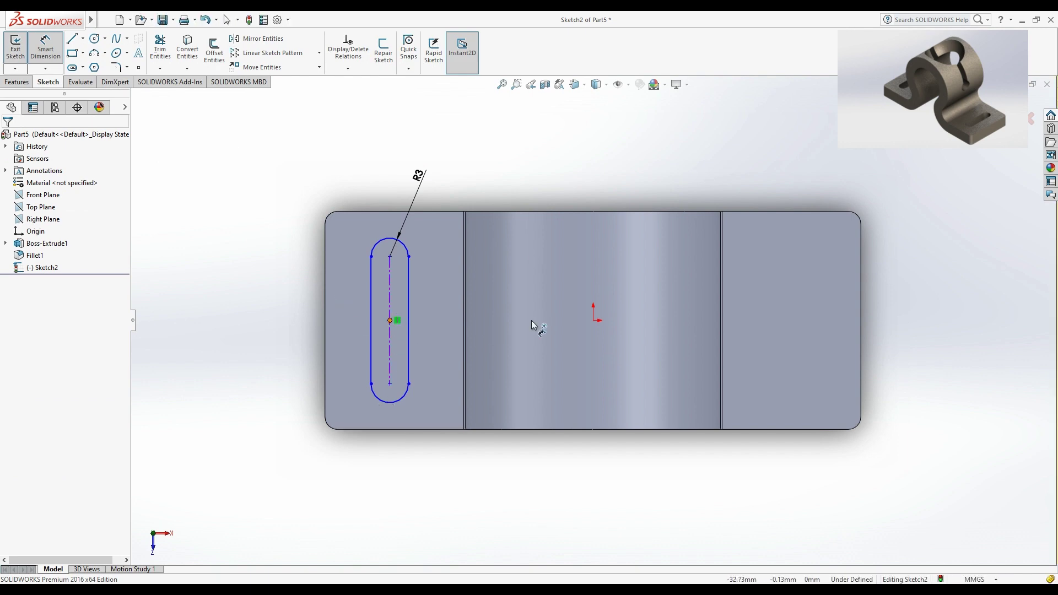
left_click(594, 321)
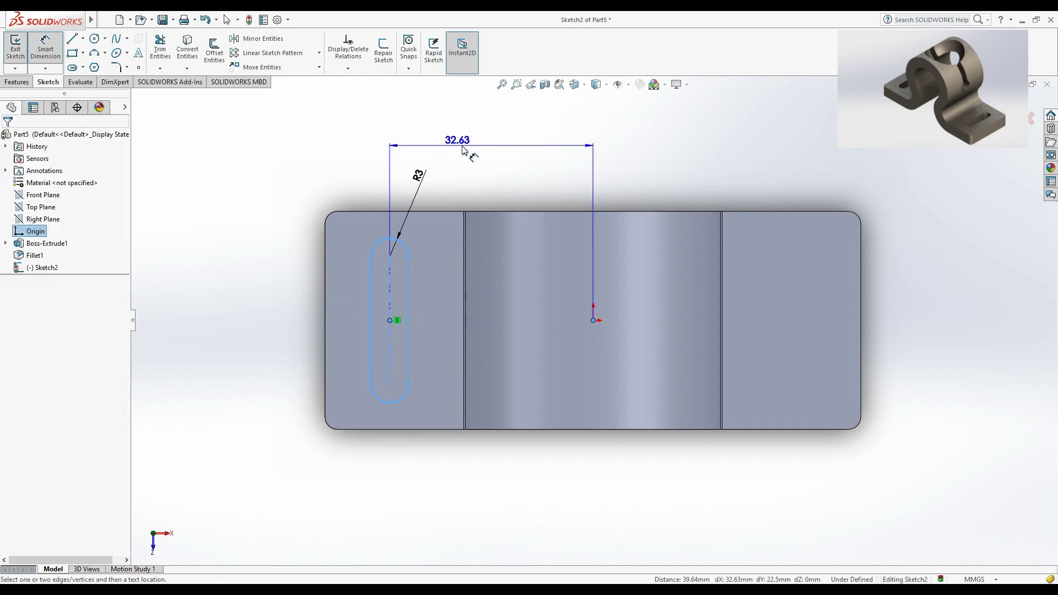
left_click(463, 147)
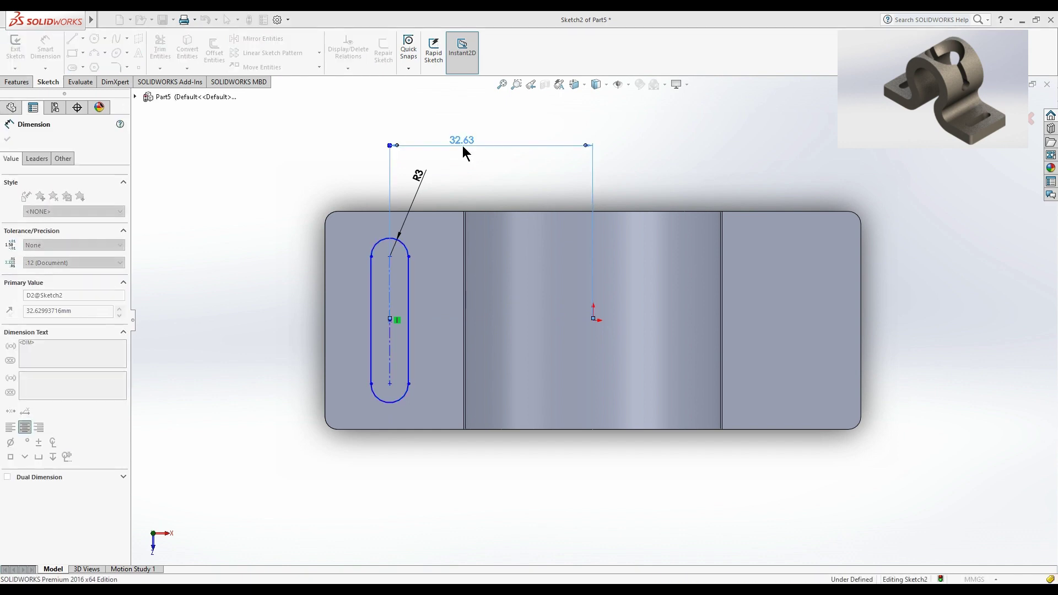
type("65.2")
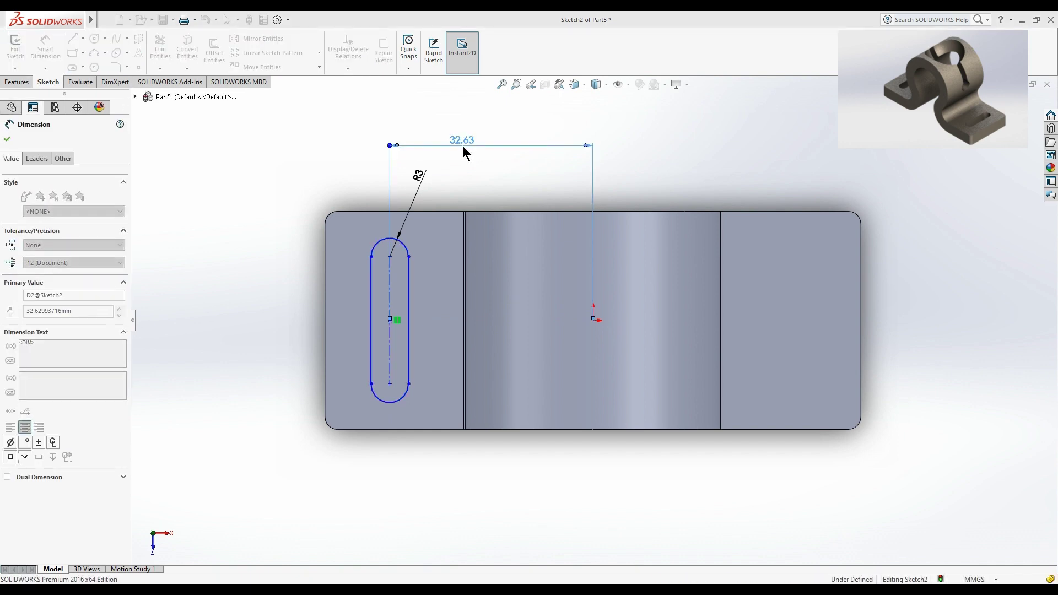
key("Return")
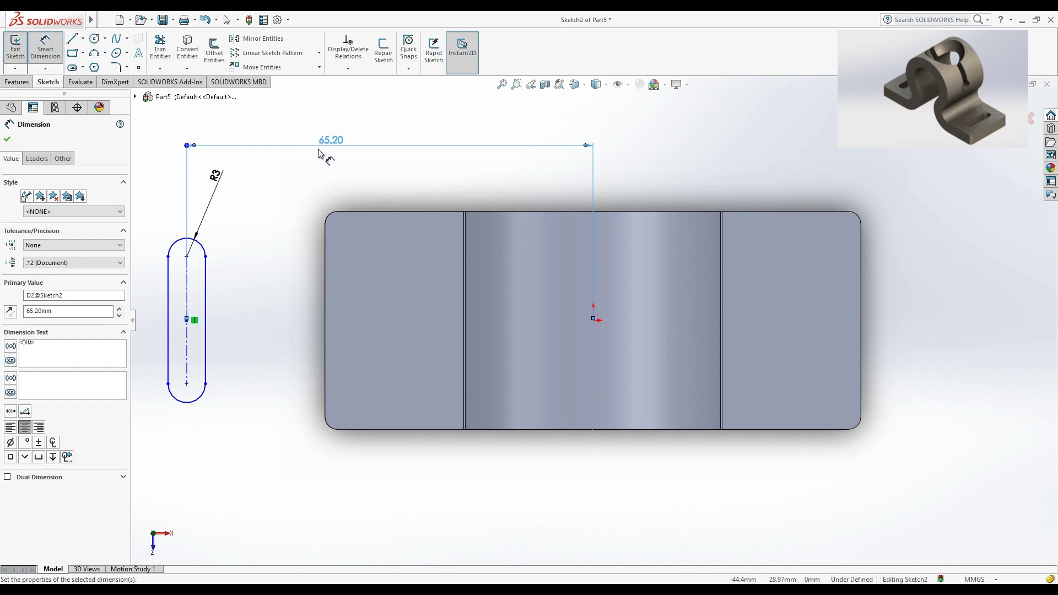
key("Escape")
Step: Correct the distance dimension and set the slot length to 16 mm
left_click(342, 142)
type("32.5")
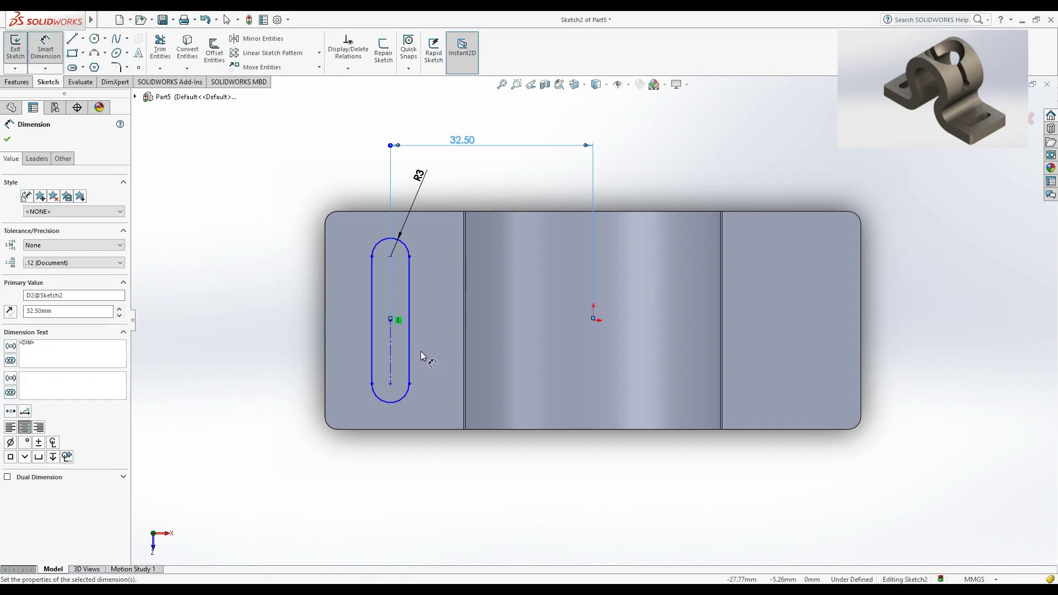
left_click(391, 289)
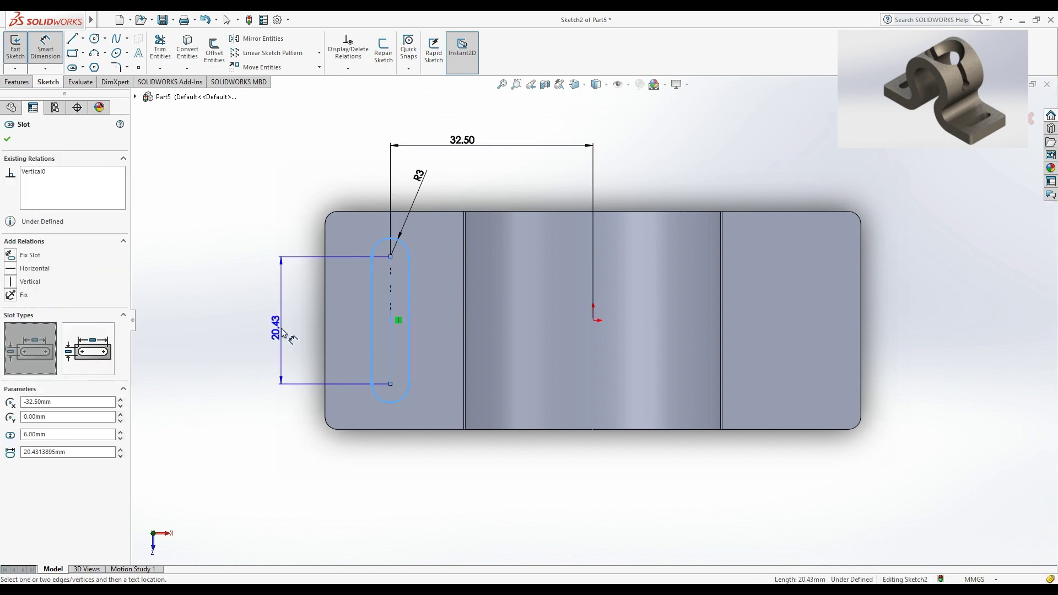
left_click(282, 332)
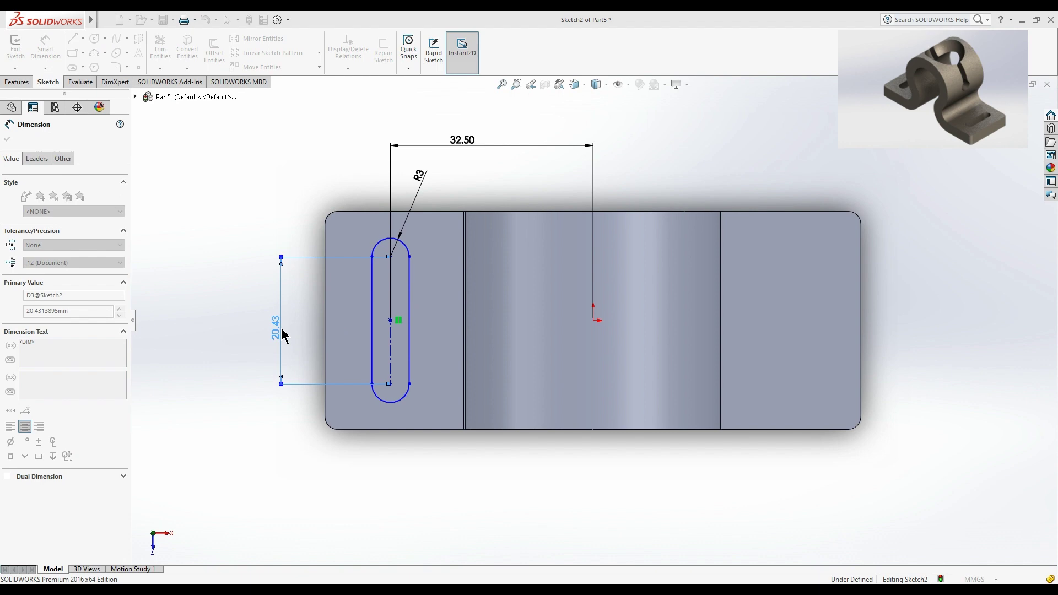
type("16")
key("Return")
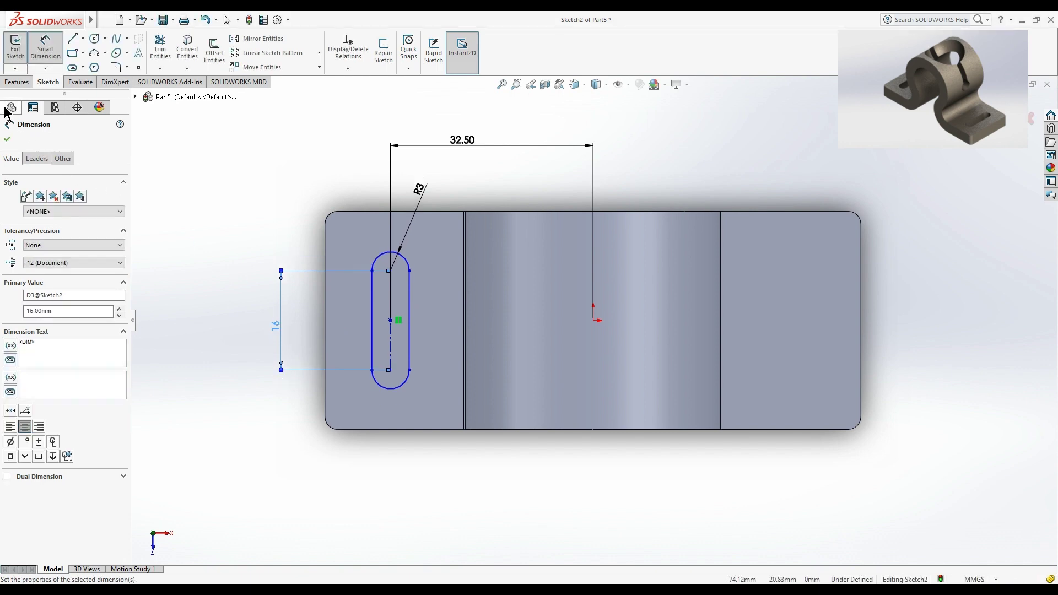
left_click(8, 139)
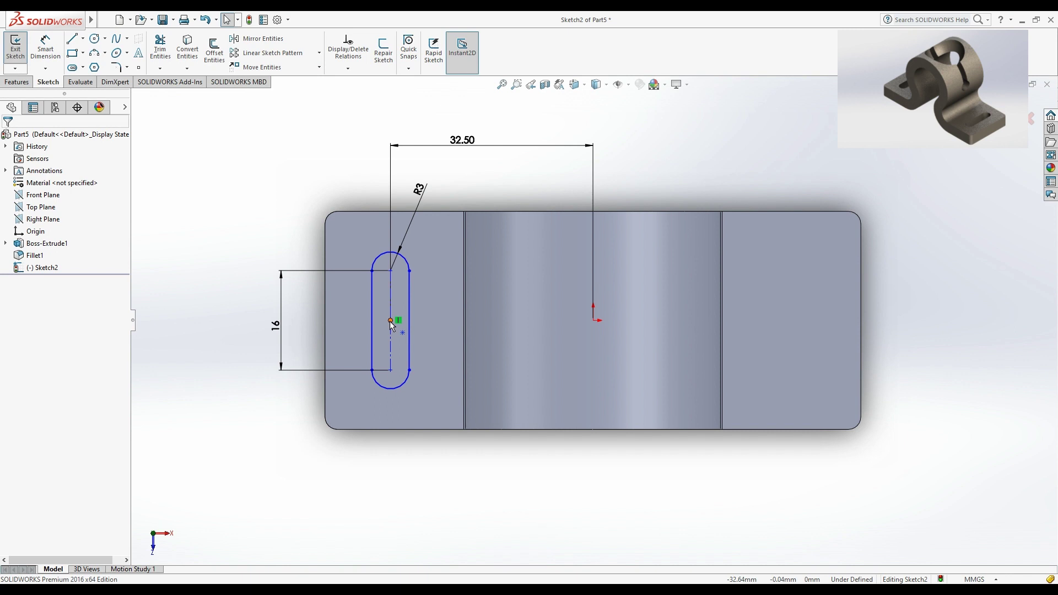
Step: Add a Horizontal relation between the slot centre and the origin
left_click(394, 326)
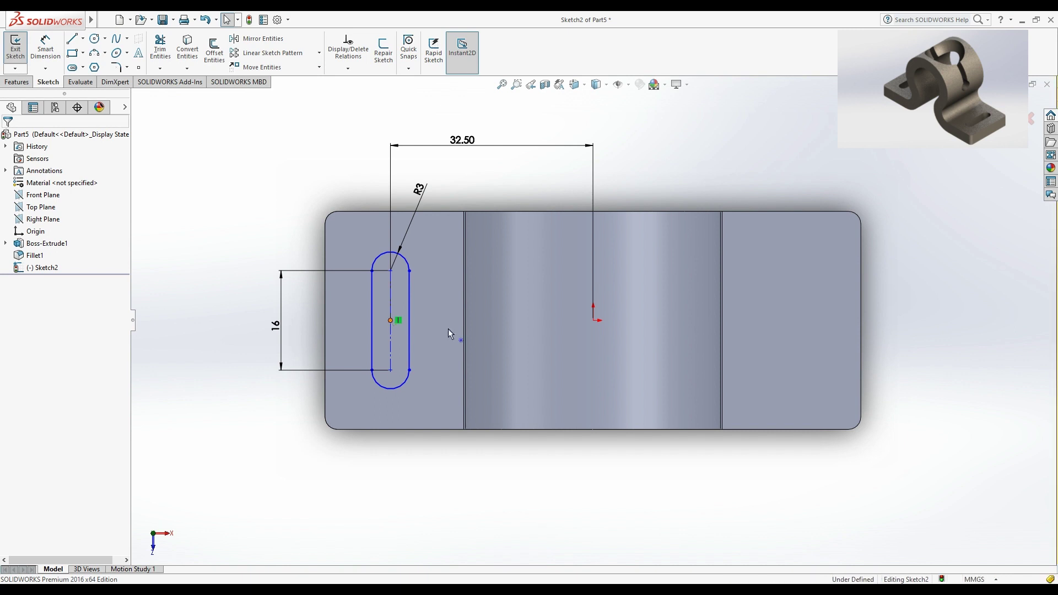
left_click(593, 328)
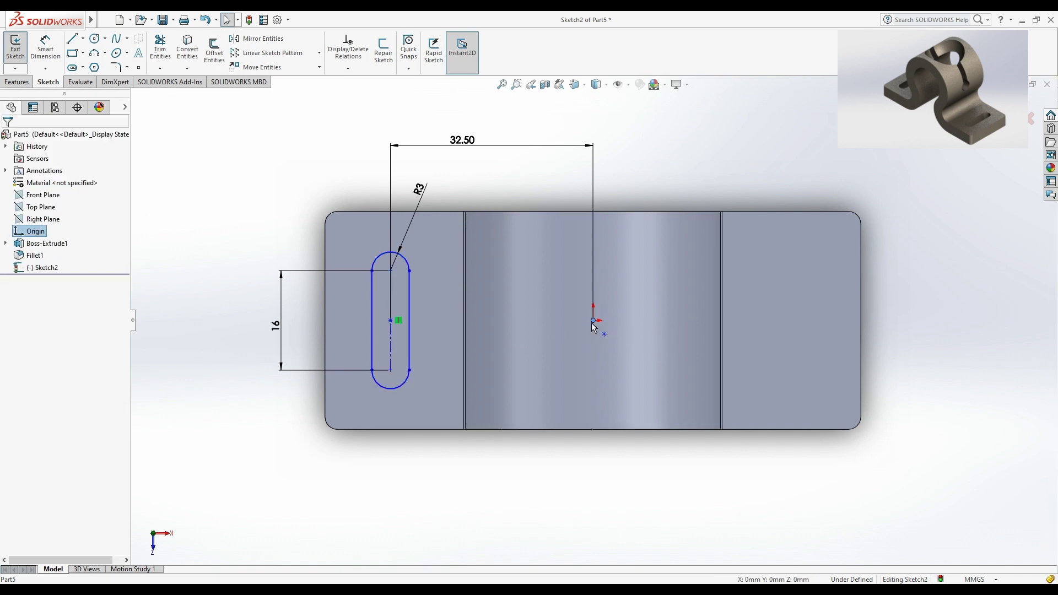
left_click(391, 320, "ctrl")
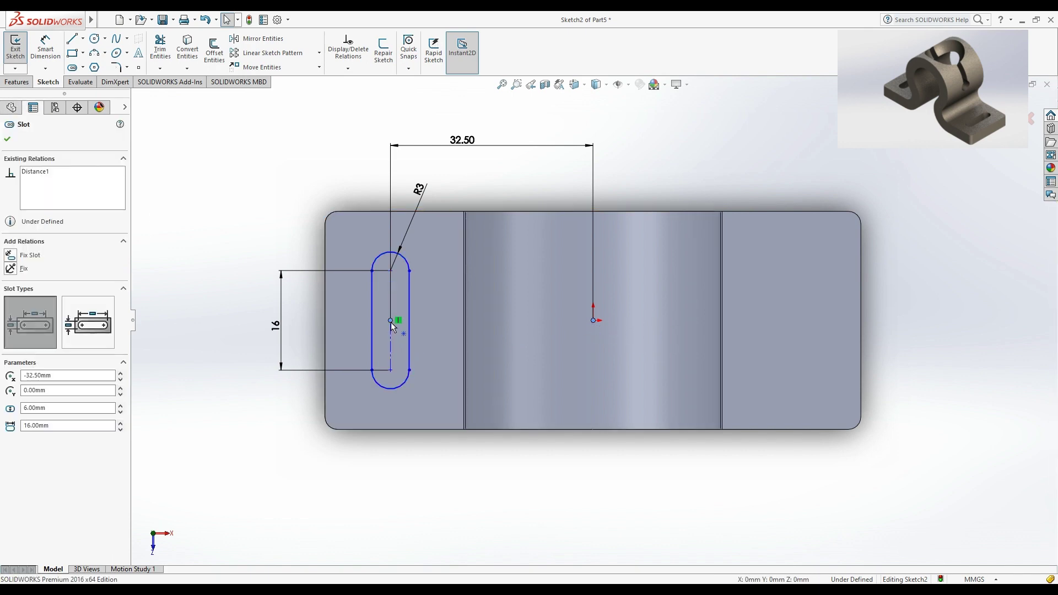
left_click(435, 275)
left_click(296, 206)
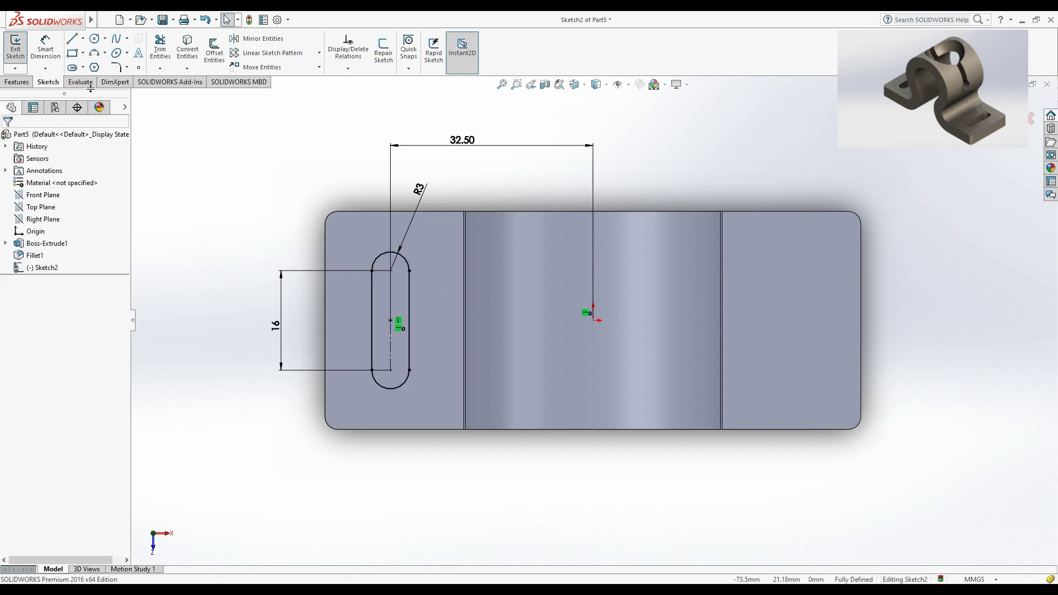
Step: Extrude-cut the slot sketch Through All to create Cut-Extrude1
left_click(19, 82)
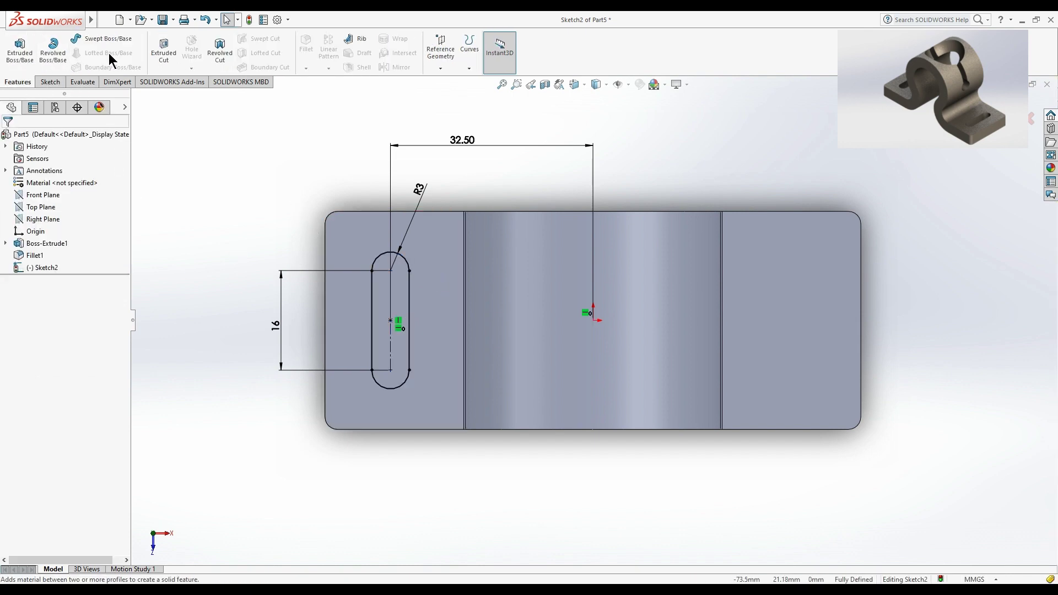
left_click(166, 55)
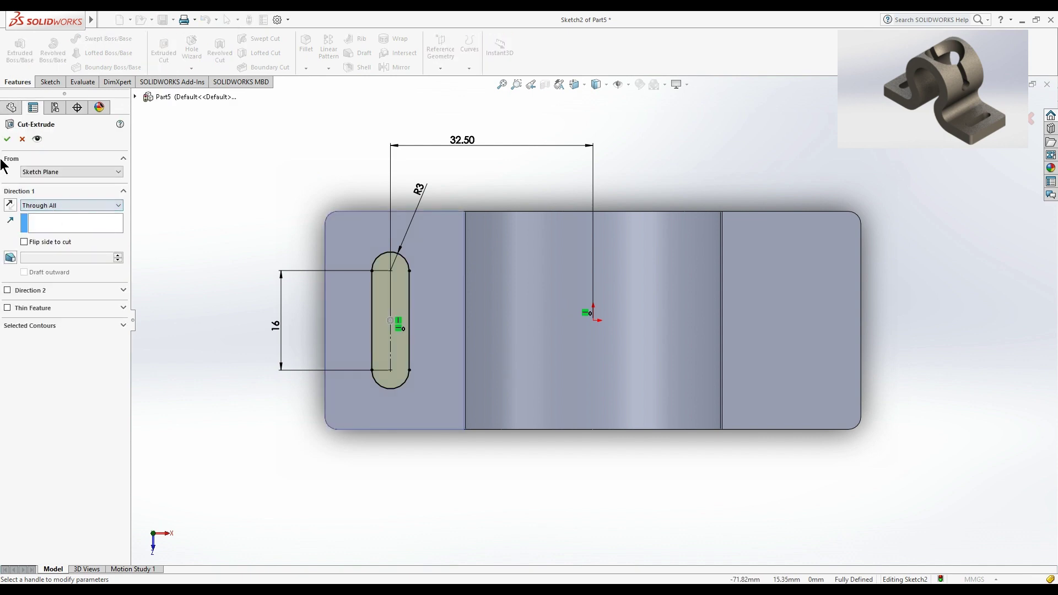
left_click(7, 139)
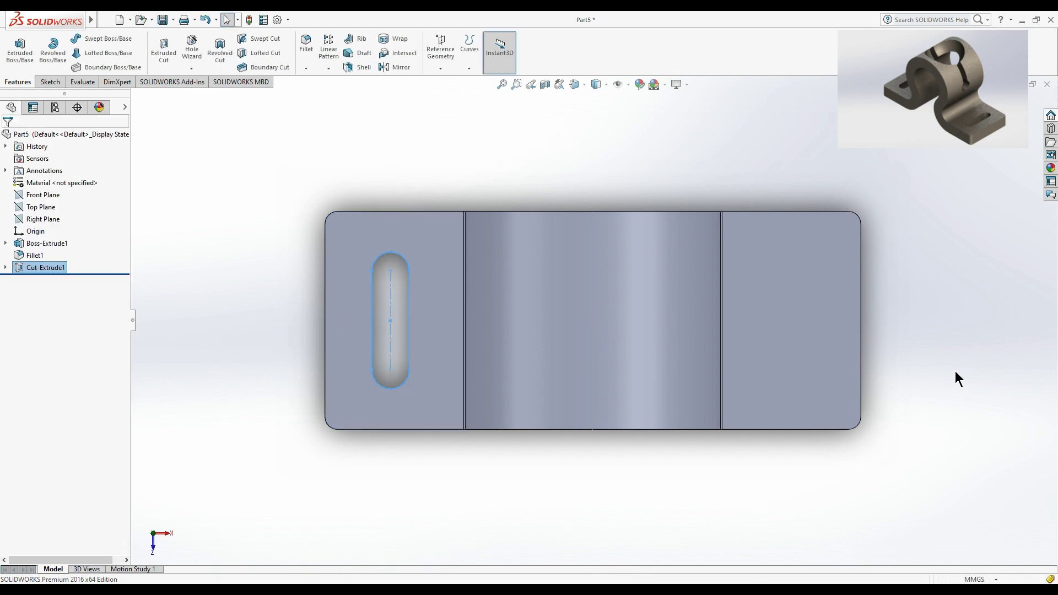
mouse_move(872, 393)
middle_mouse_down()
mouse_move(805, 328)
mouse_move(791, 243)
mouse_move(579, 355)
mouse_move(586, 391)
middle_mouse_up()
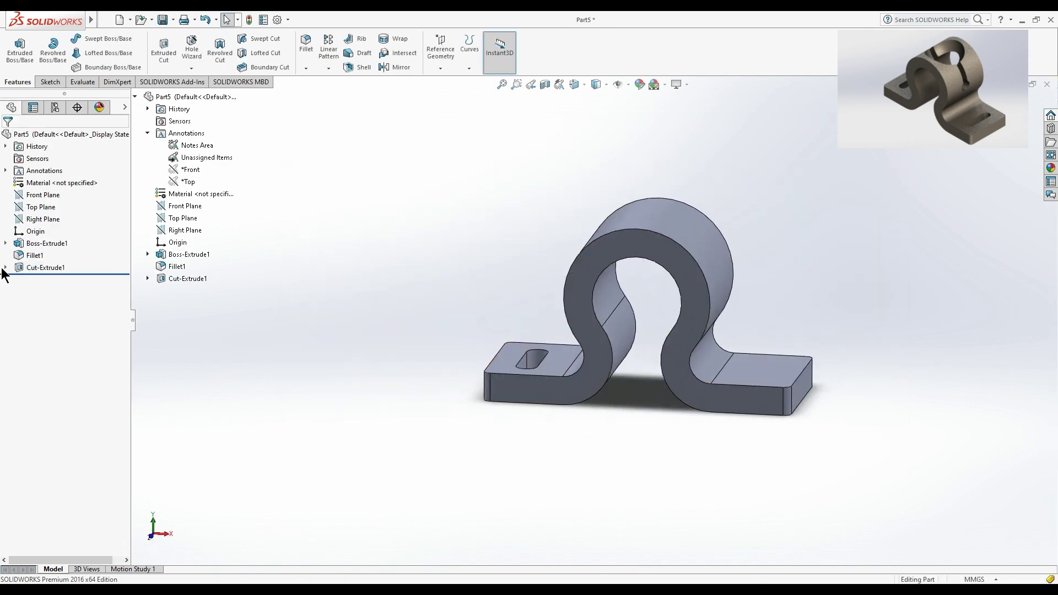
Step: Mirror Cut-Extrude1 about the Right Plane onto the right flange
left_click(182, 231)
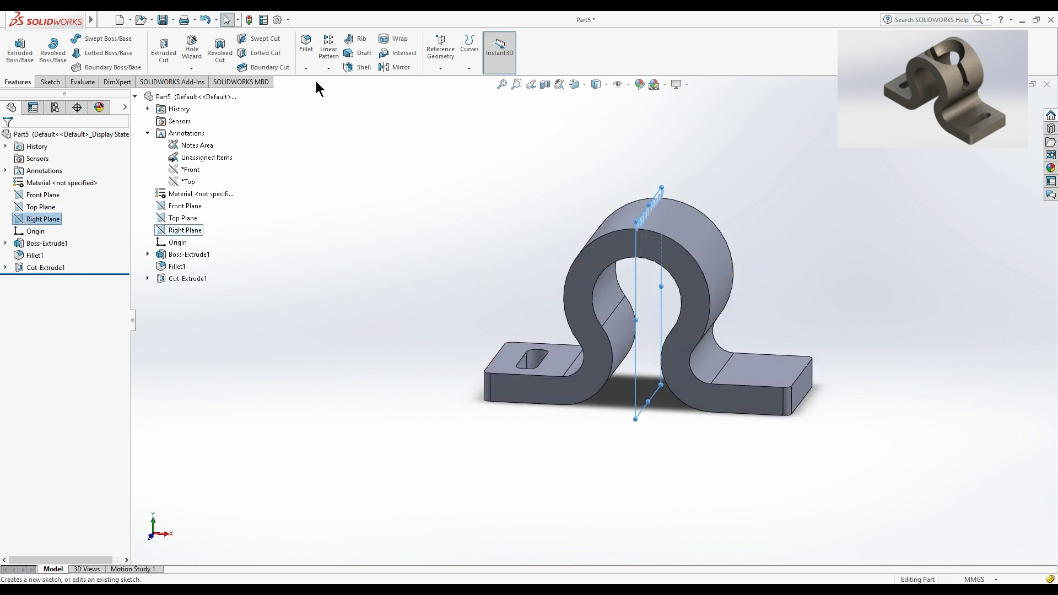
left_click(397, 72)
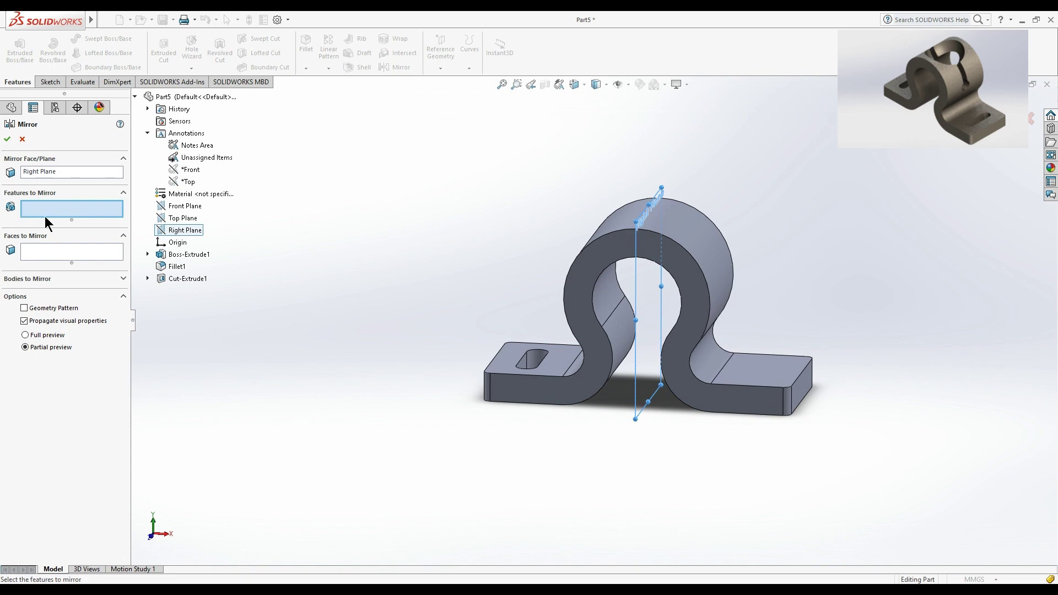
left_click(74, 256)
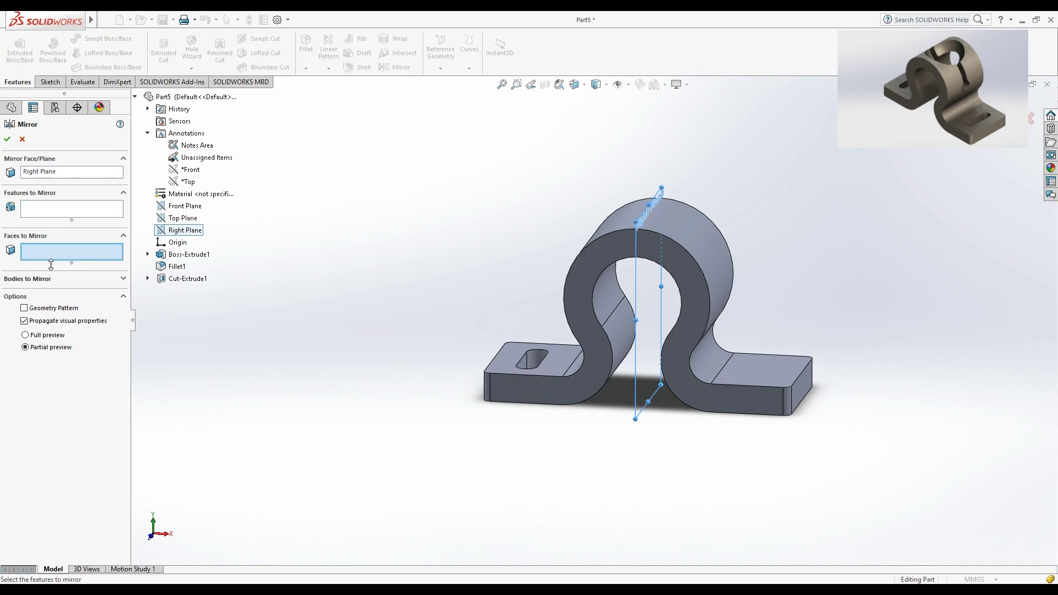
left_click(48, 209)
left_click(174, 279)
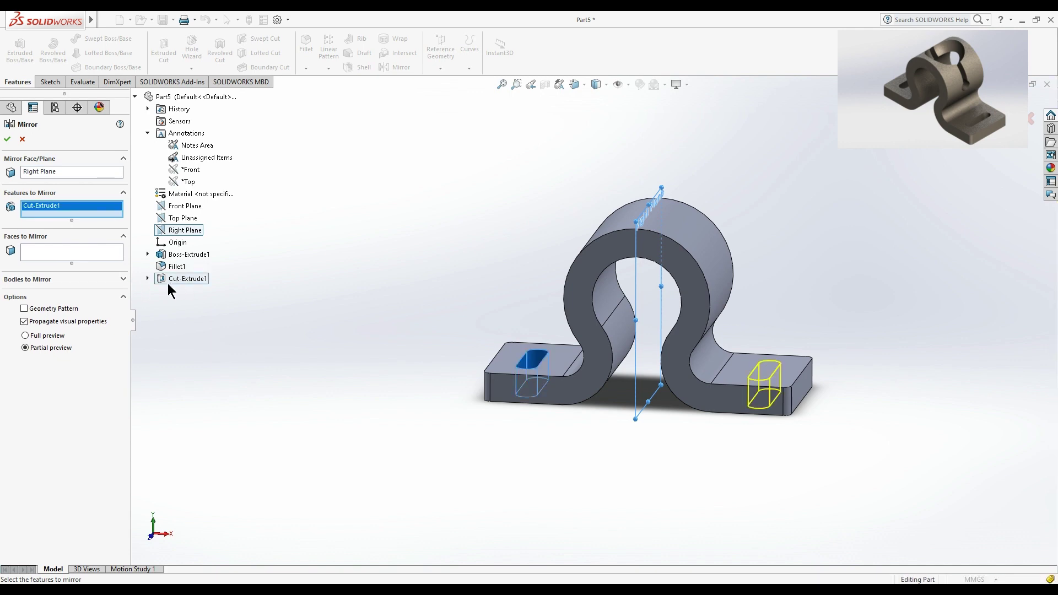
key("Return")
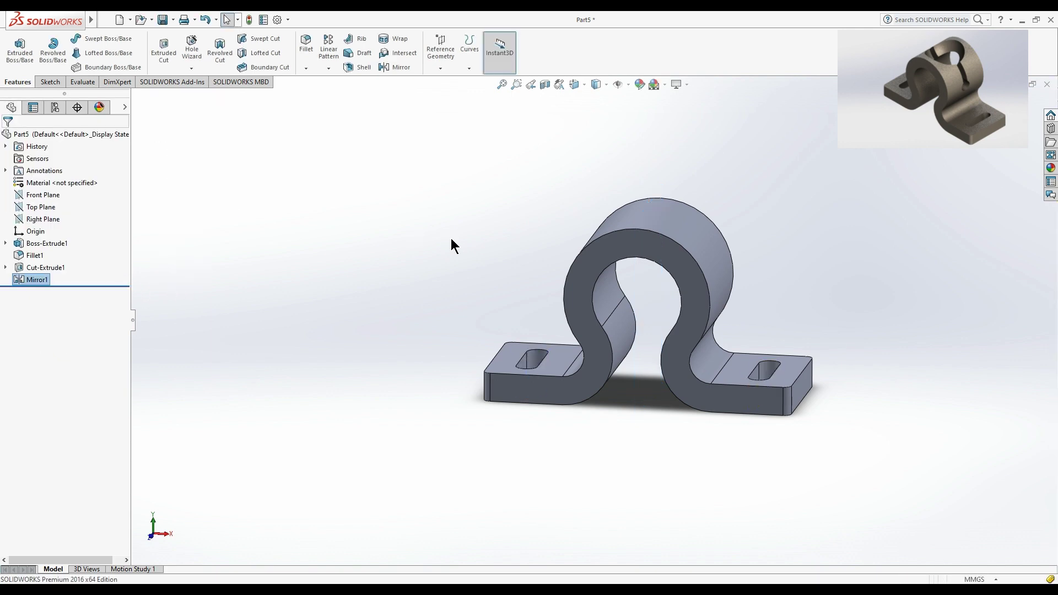
middle_click_drag(452, 257, 440, 289)
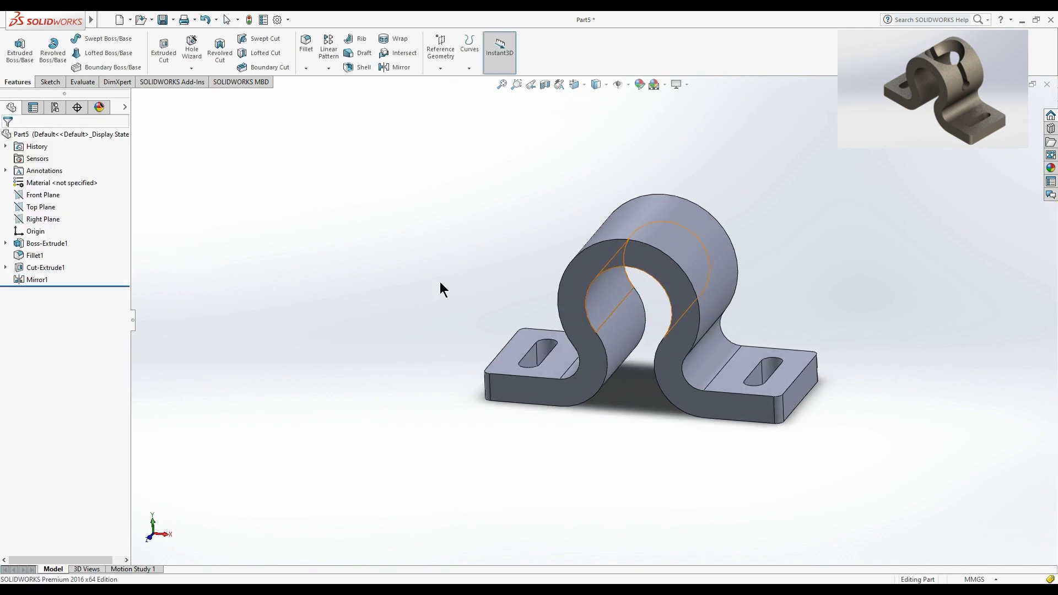
Step: Start a Right Plane sketch viewed Normal To and draw a small circle near the top
left_click(52, 220)
left_click(61, 204)
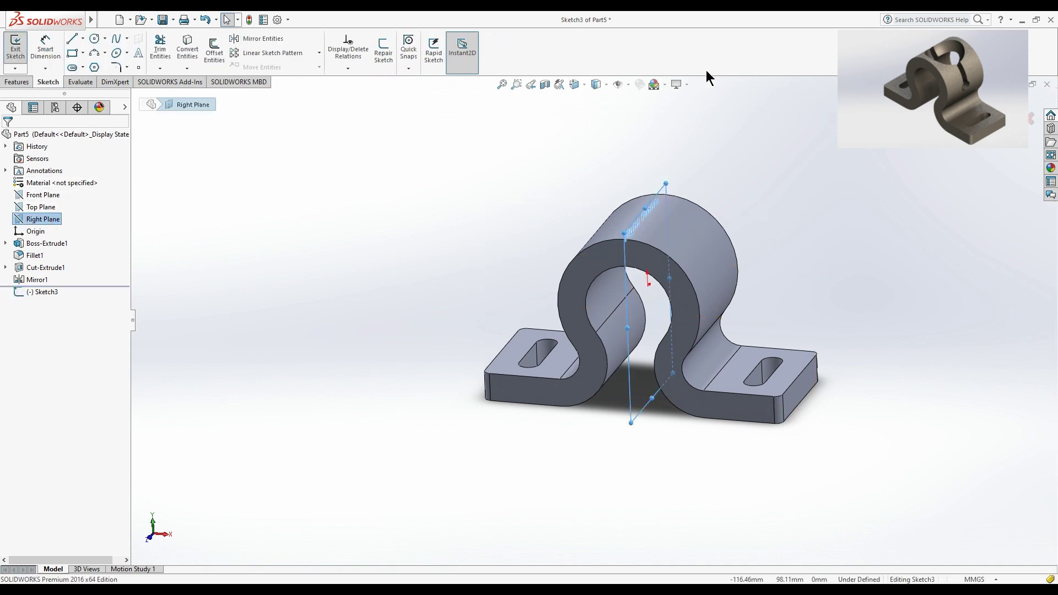
left_click(585, 87)
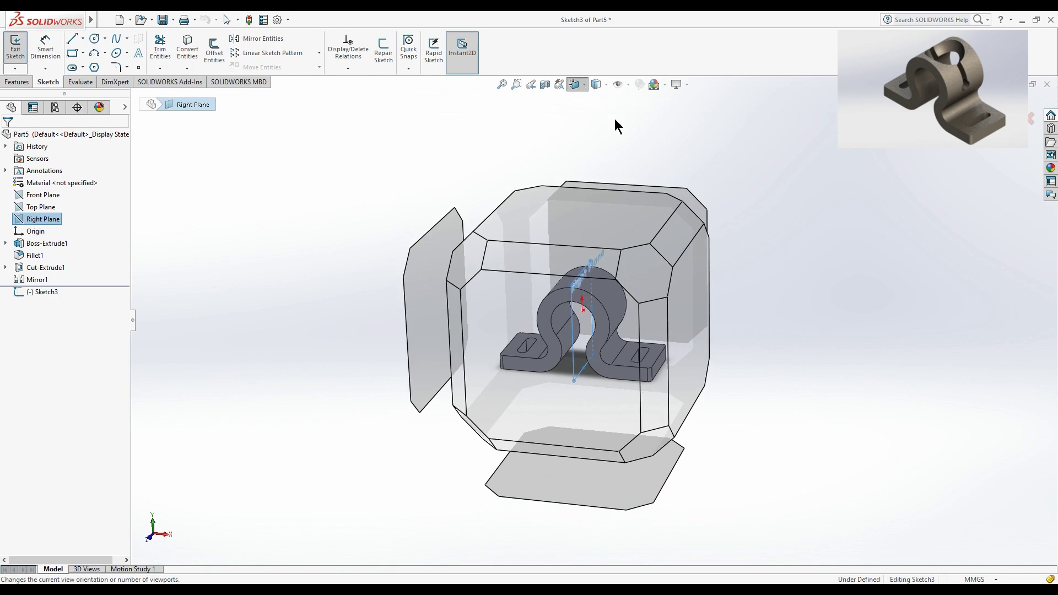
left_click(639, 143)
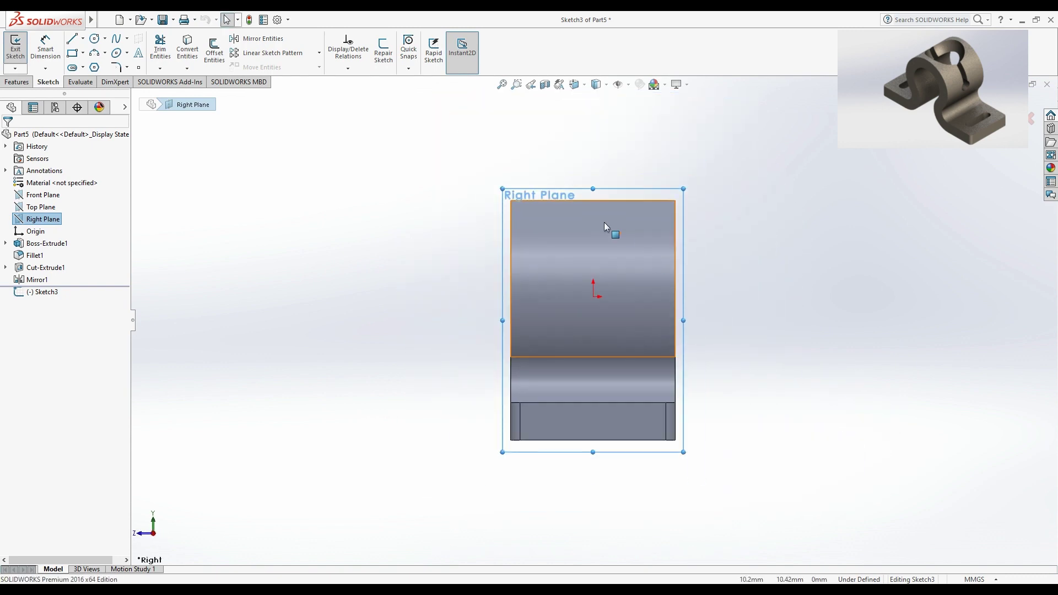
left_click(95, 39)
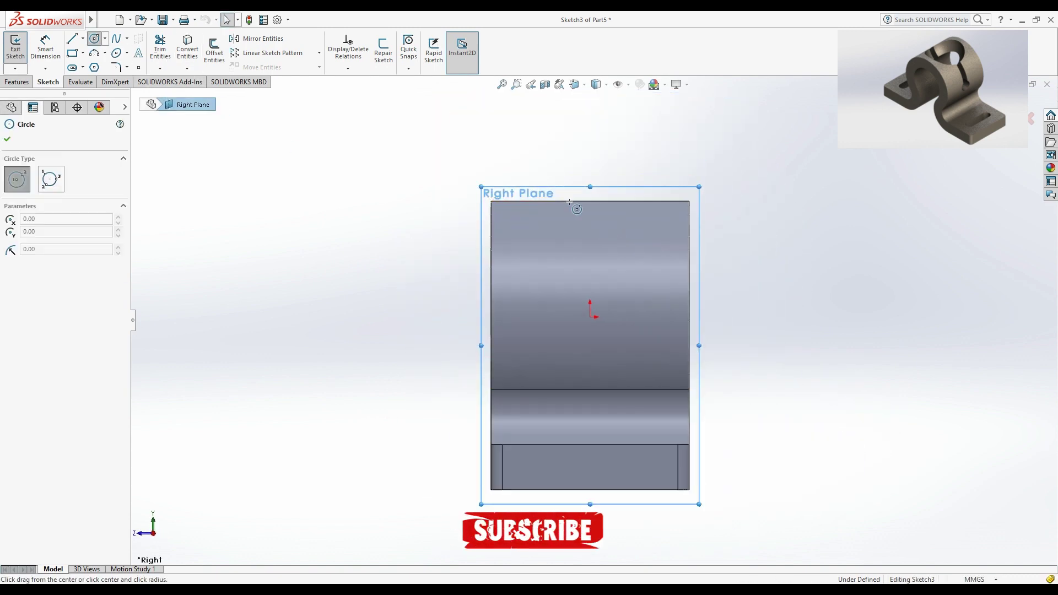
left_click(589, 253)
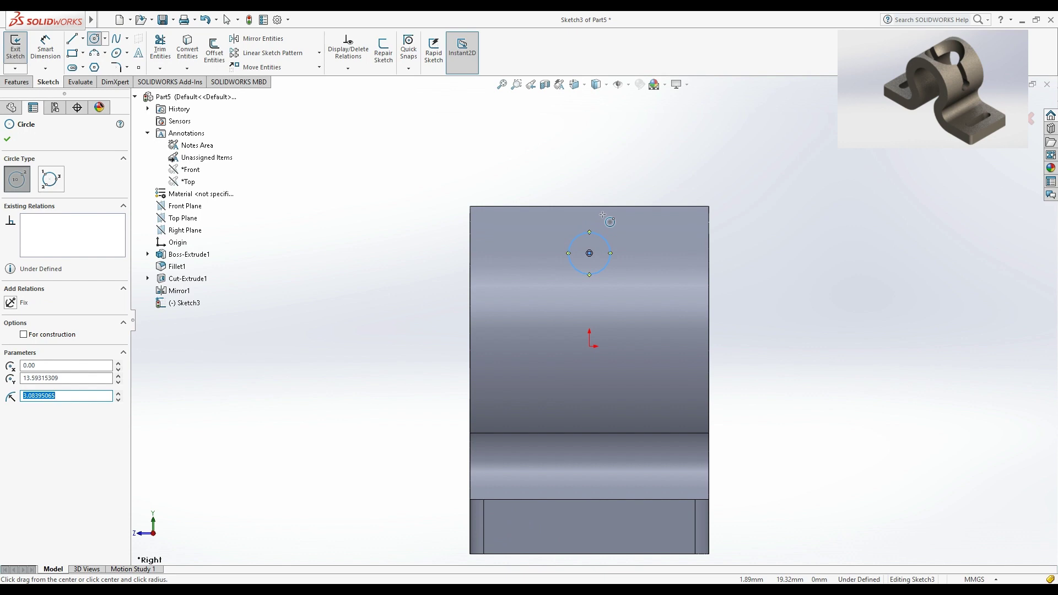
key("Escape")
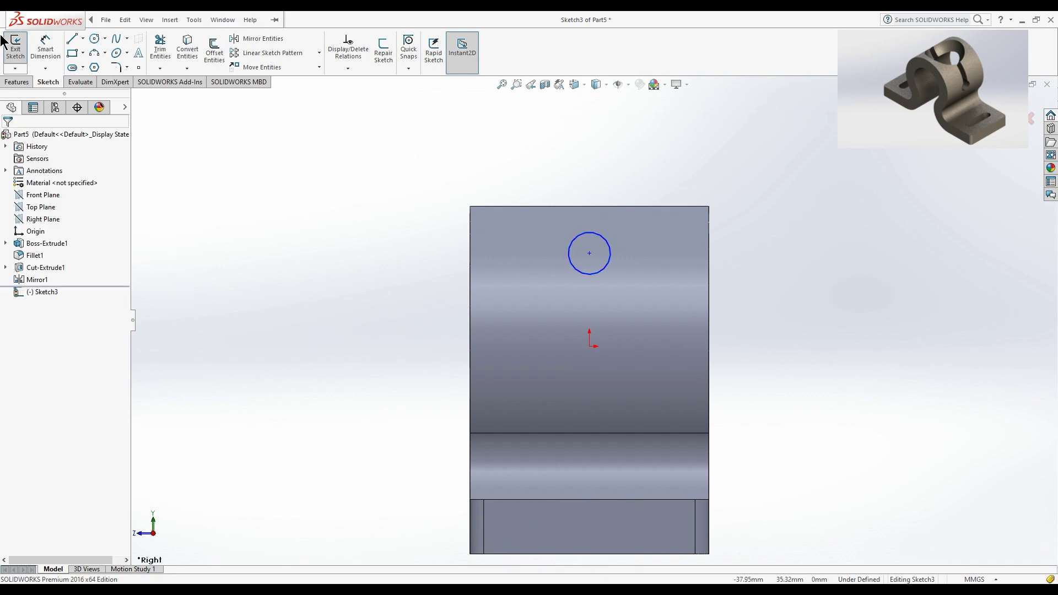
left_click(48, 48)
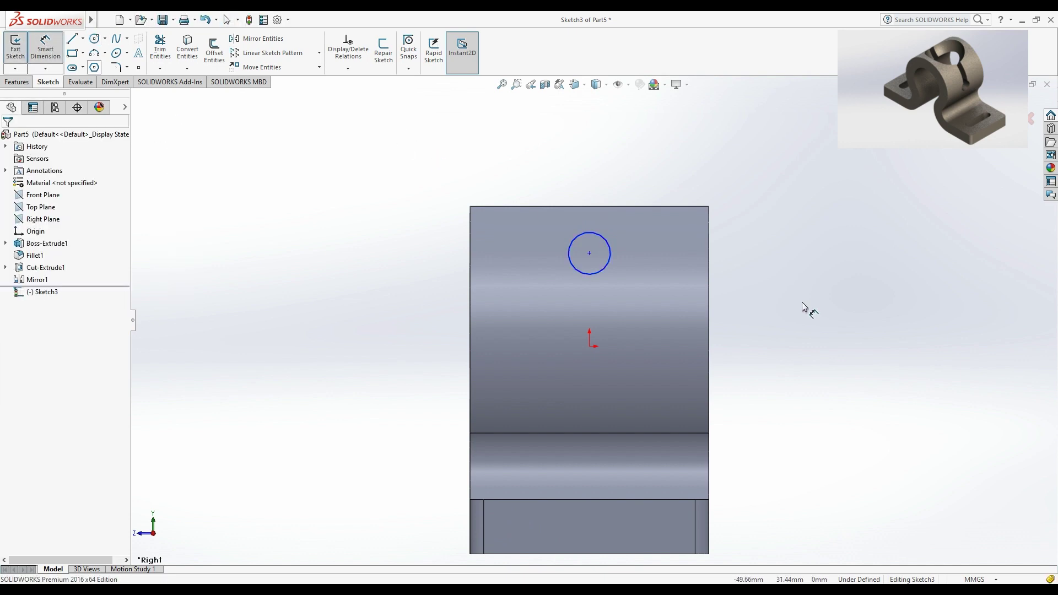
Step: Dimension the circle's diameter to 7.5 mm
left_click(607, 266)
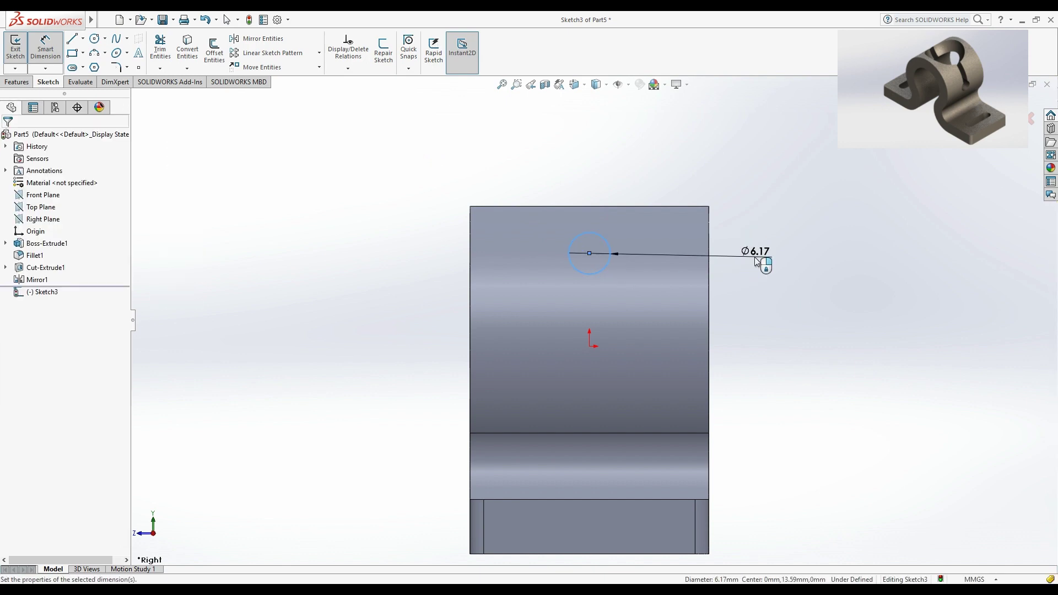
left_click(756, 262)
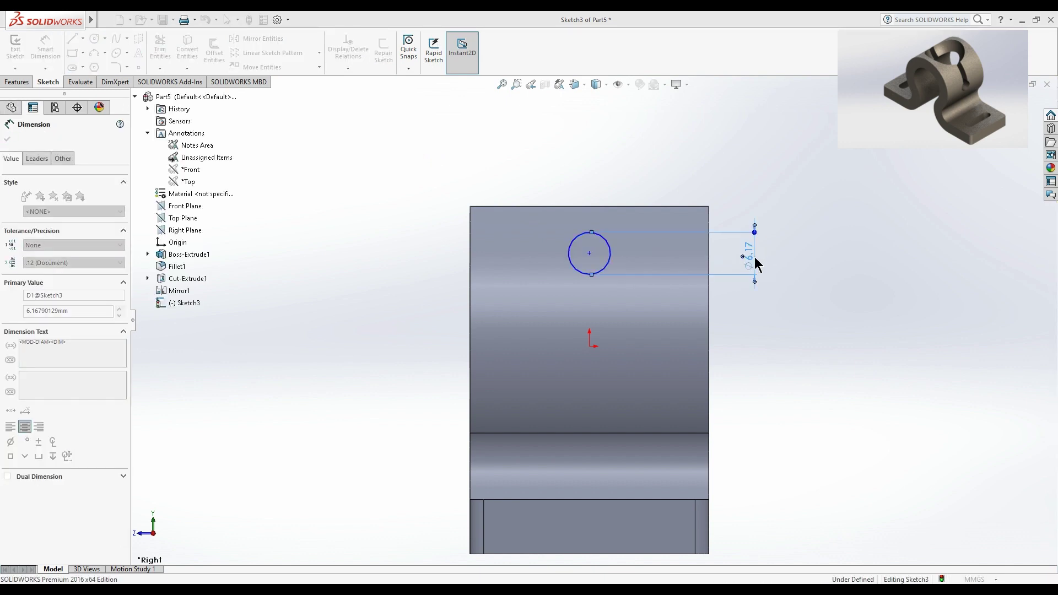
type("7.5")
key("Return")
key("Escape")
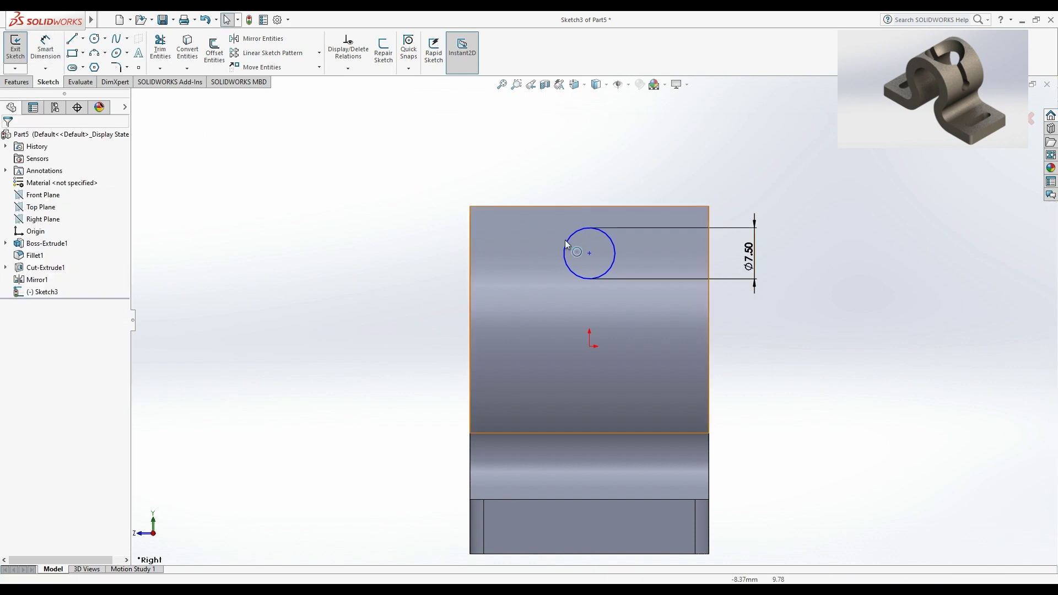
left_click(589, 253)
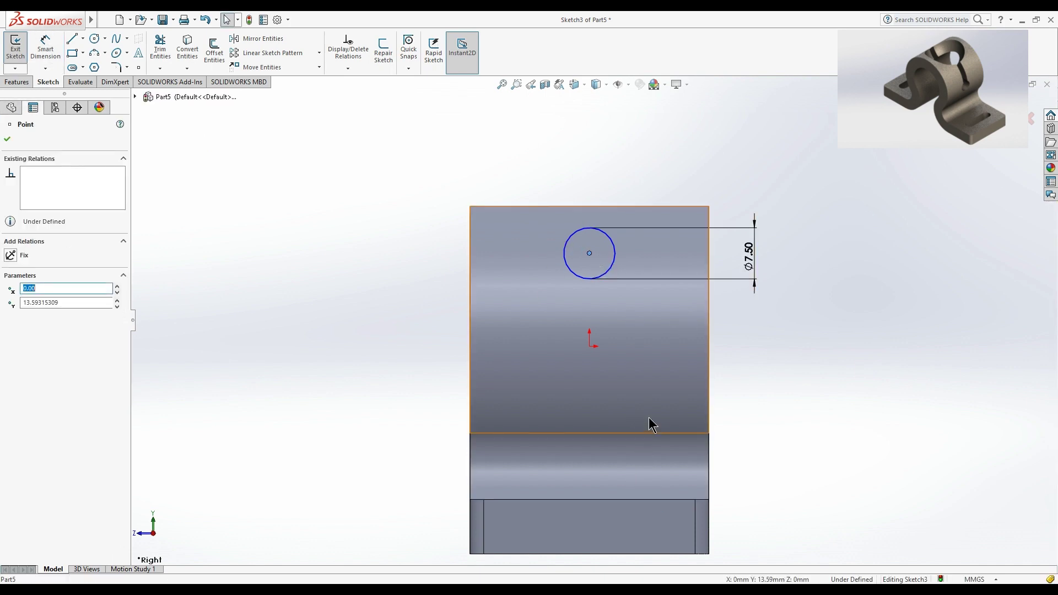
key("z")
left_click(757, 380)
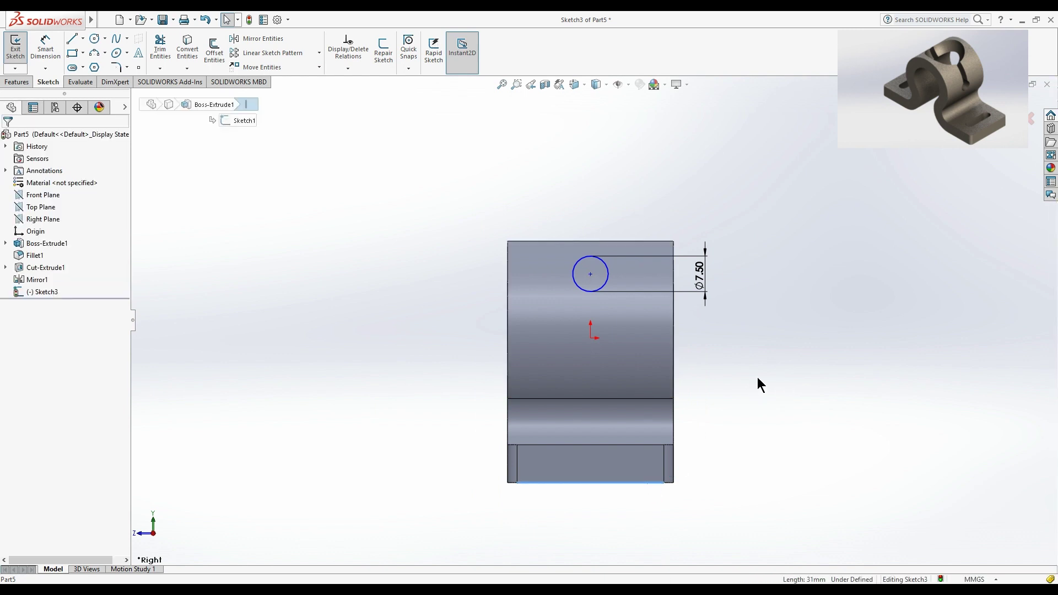
Step: Dimension the circle centre 30.5 mm above the part's bottom edge
left_click(47, 50)
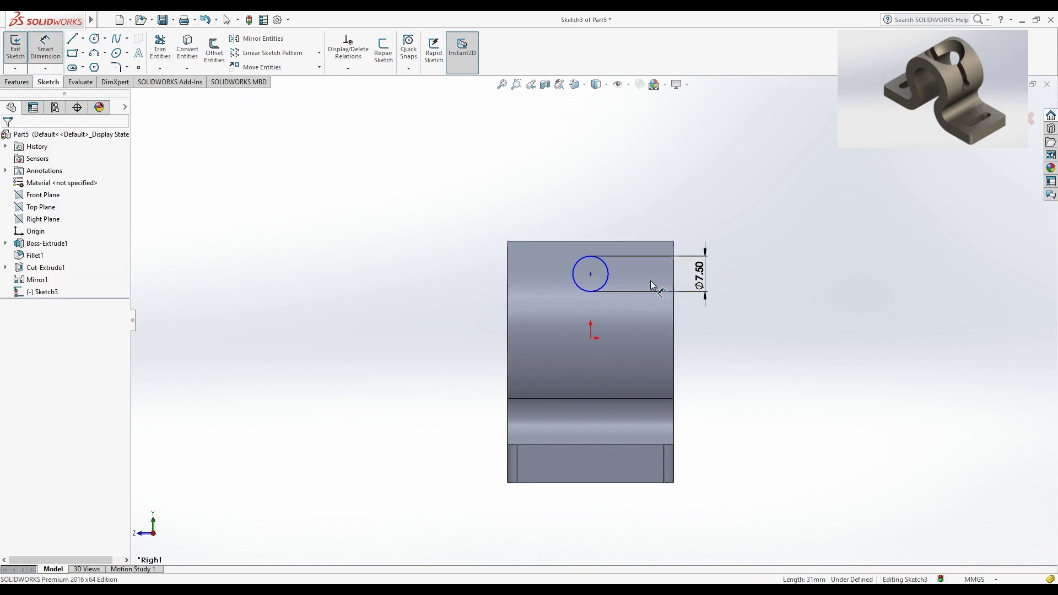
left_click(589, 274)
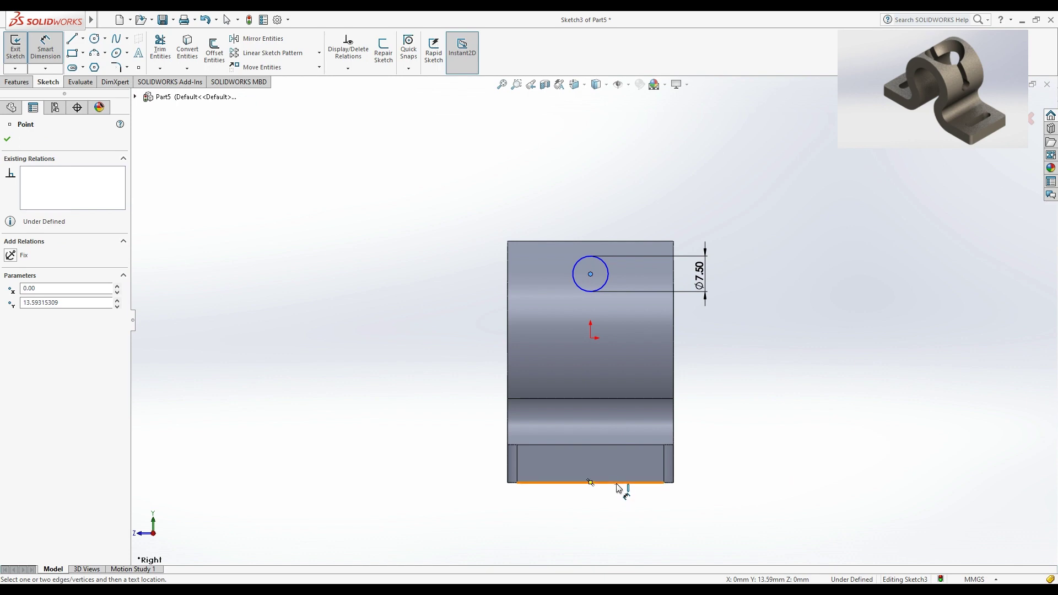
left_click(617, 483)
left_click(776, 366)
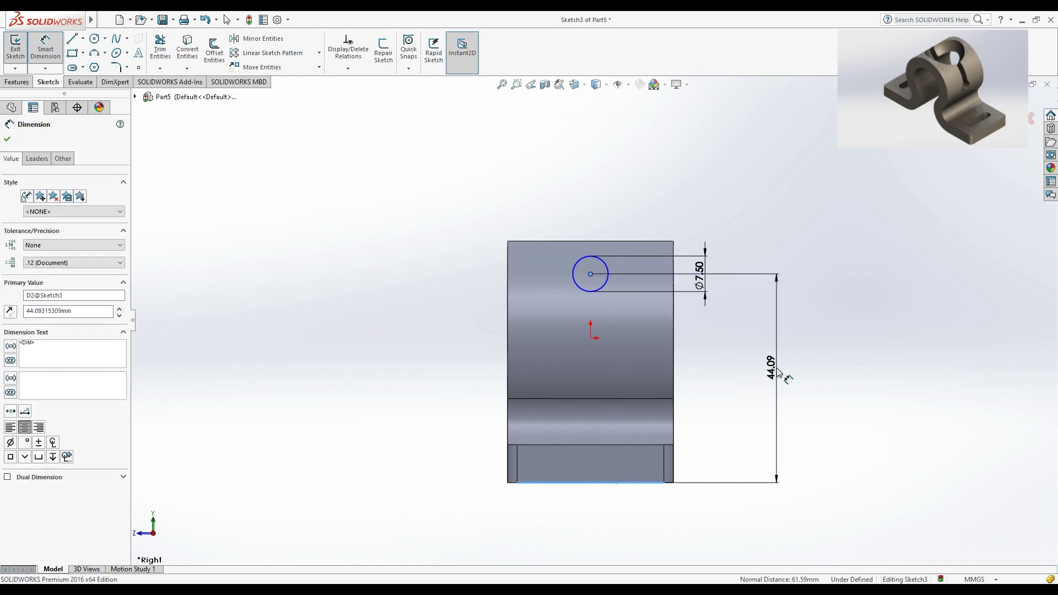
type("30.5")
key("Return")
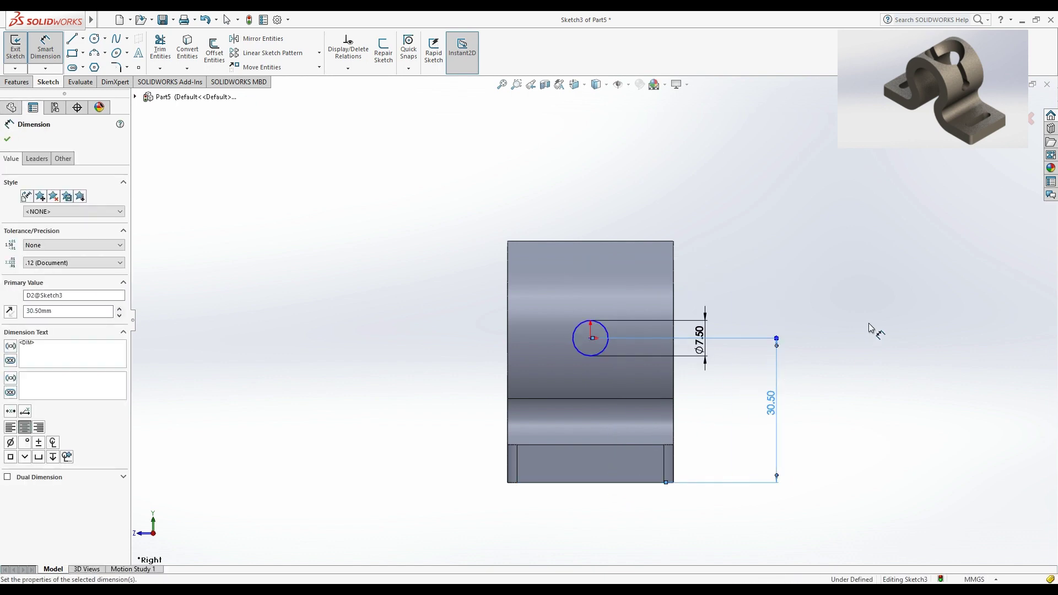
left_click(871, 330)
scroll(533, 285, "down", 2)
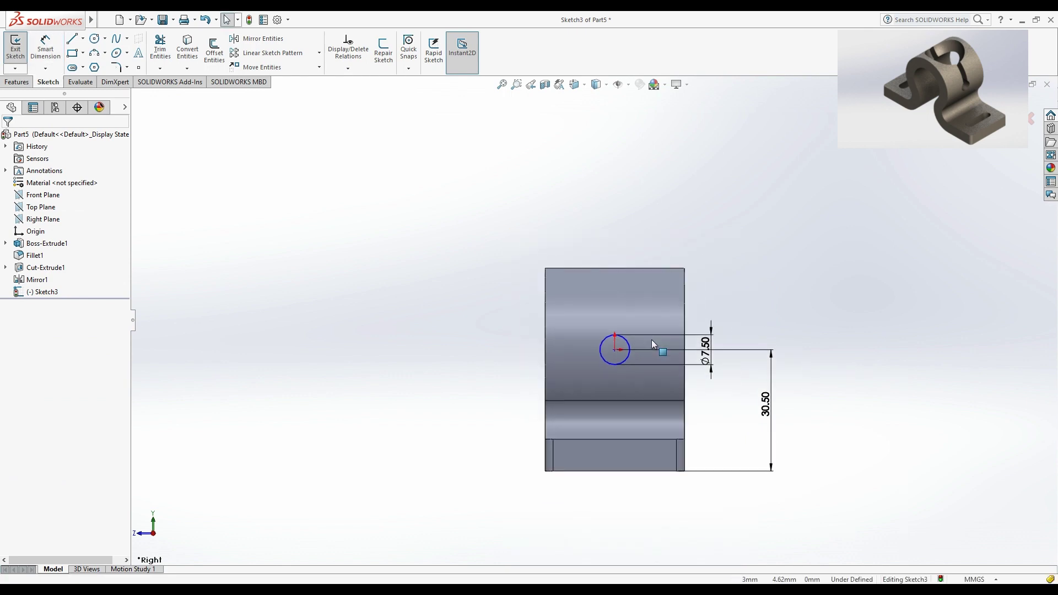
scroll(651, 339, "up", 1)
scroll(606, 351, "up", 1)
Step: Draw a vertical construction centerline upward from the circle's centre past the part's top
left_click(72, 39)
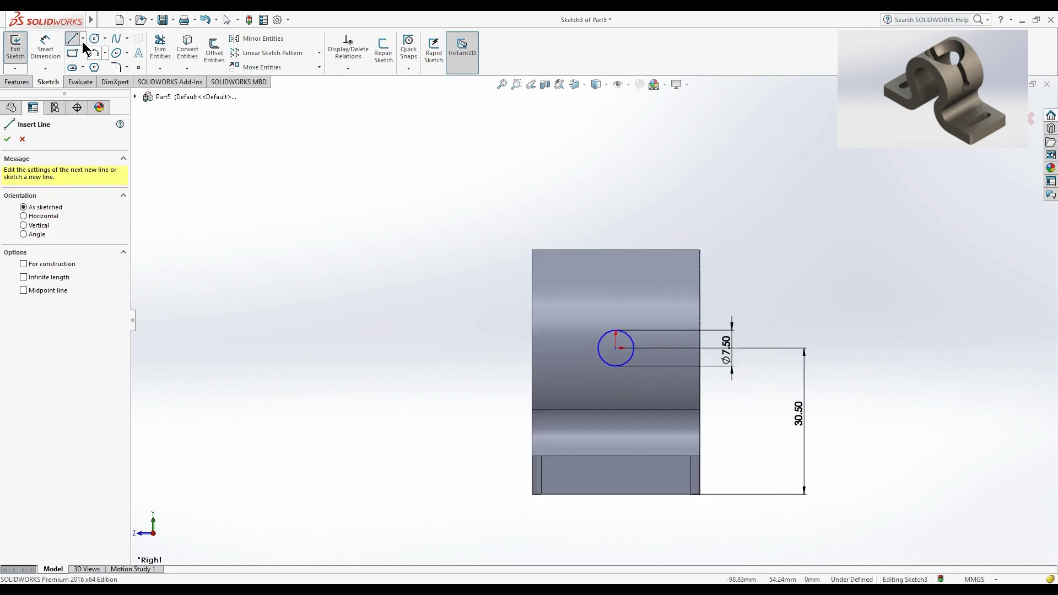
left_click(83, 39)
left_click(90, 65)
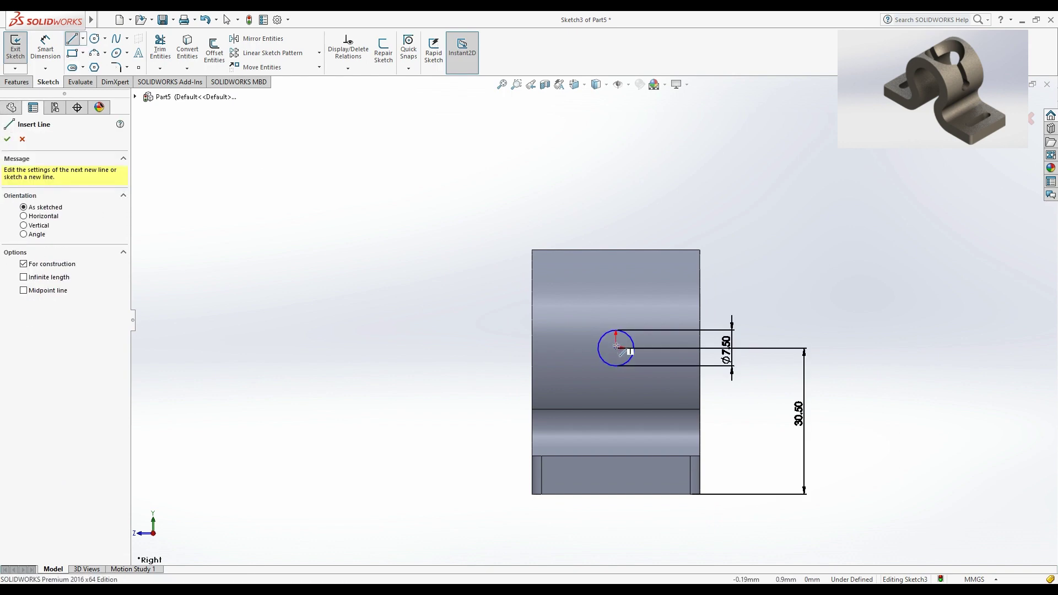
left_click(615, 348)
left_click_drag(615, 347, 615, 192)
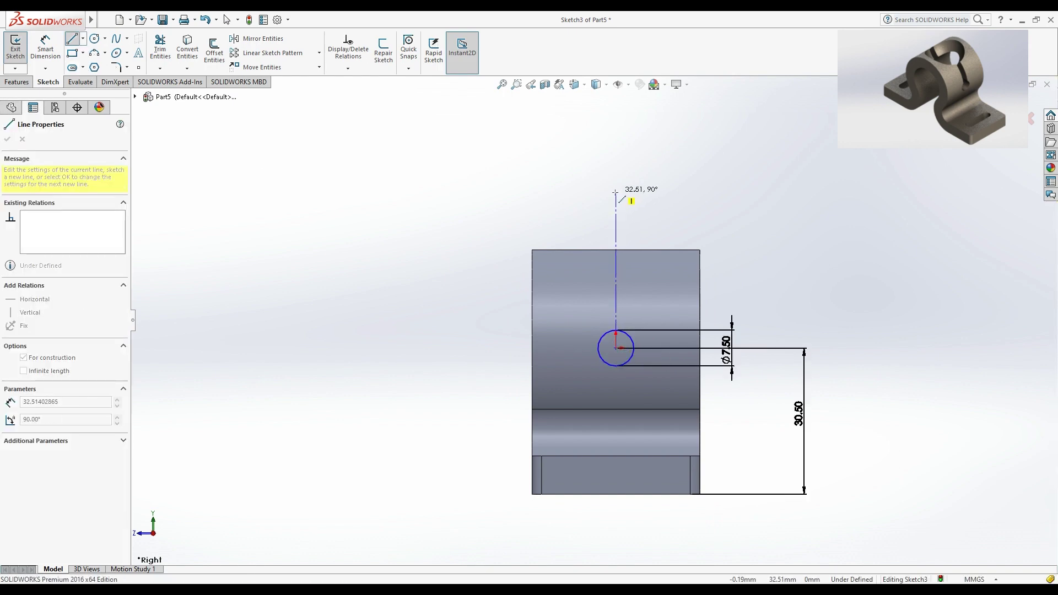
key("Escape")
key("Escape")
scroll(623, 328, "down", 2)
scroll(622, 333, "down", 2)
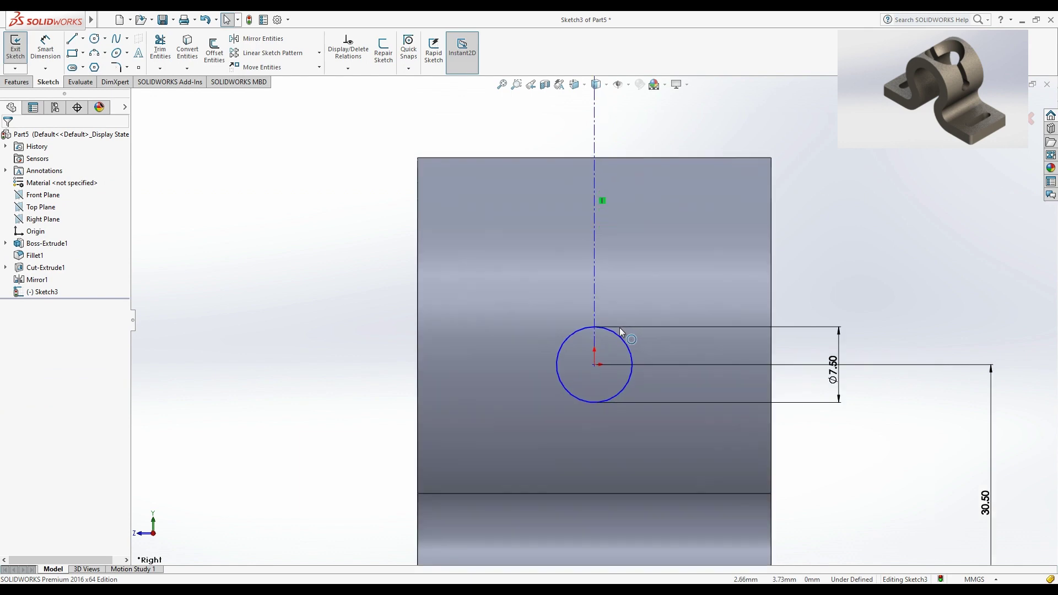
Step: Add an Equal Curve Length relation between the circle and the centerline
left_click(616, 333)
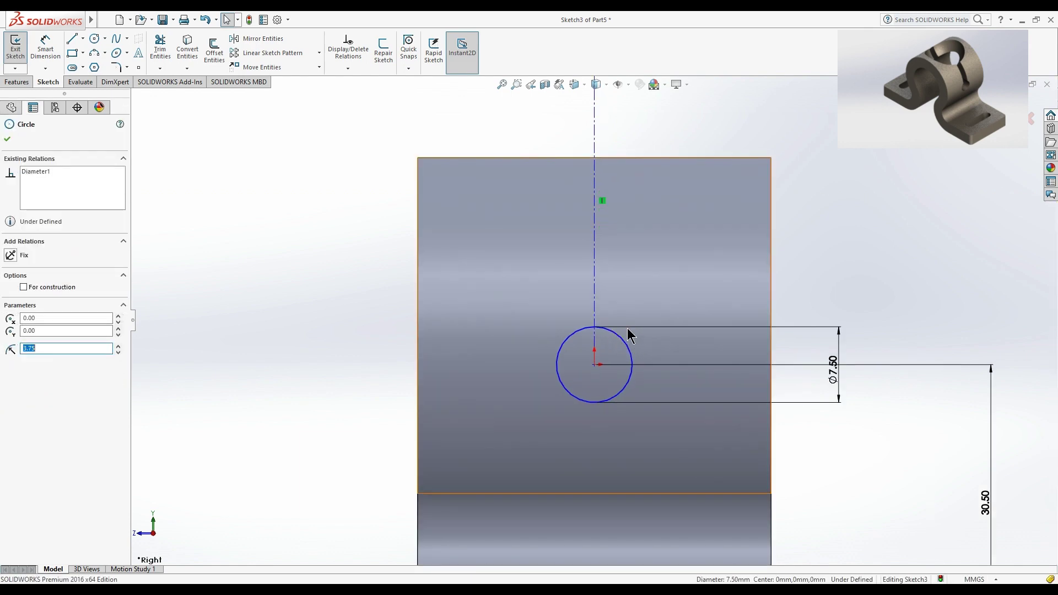
left_click(623, 341)
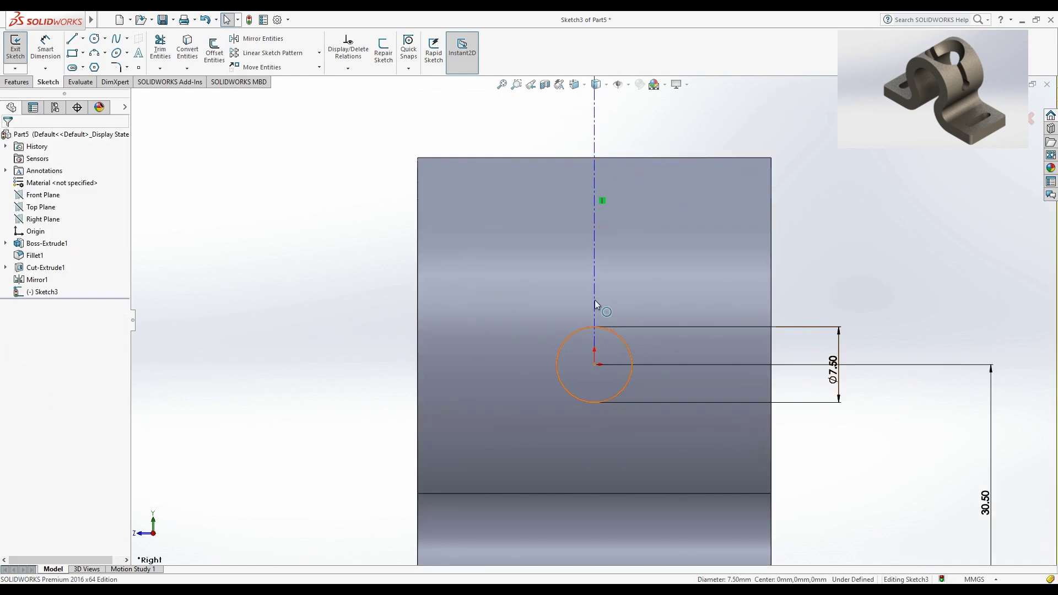
left_click(594, 300, "ctrl")
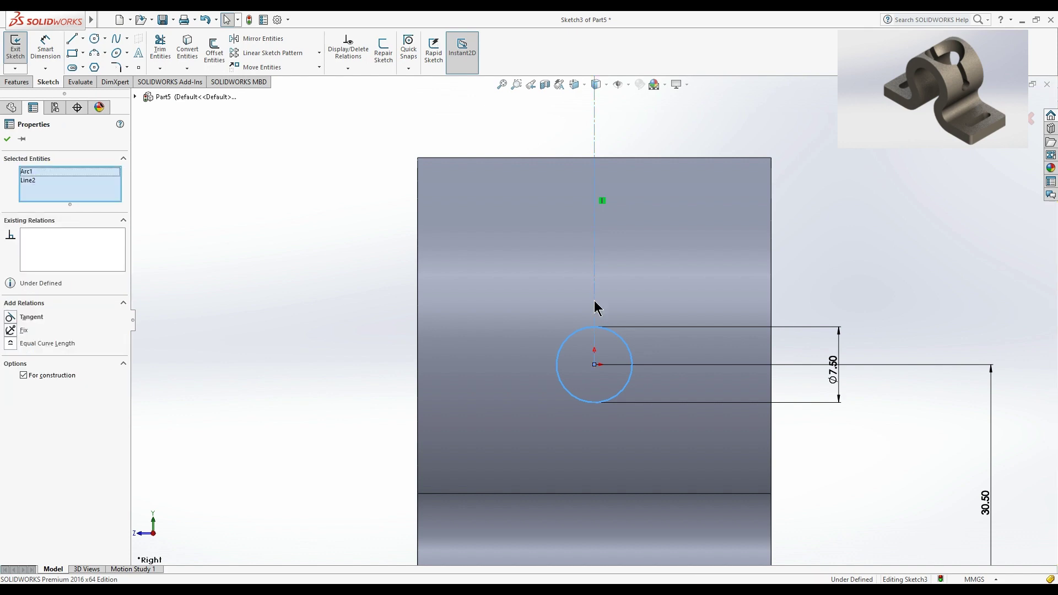
left_click(650, 252)
left_click(896, 247)
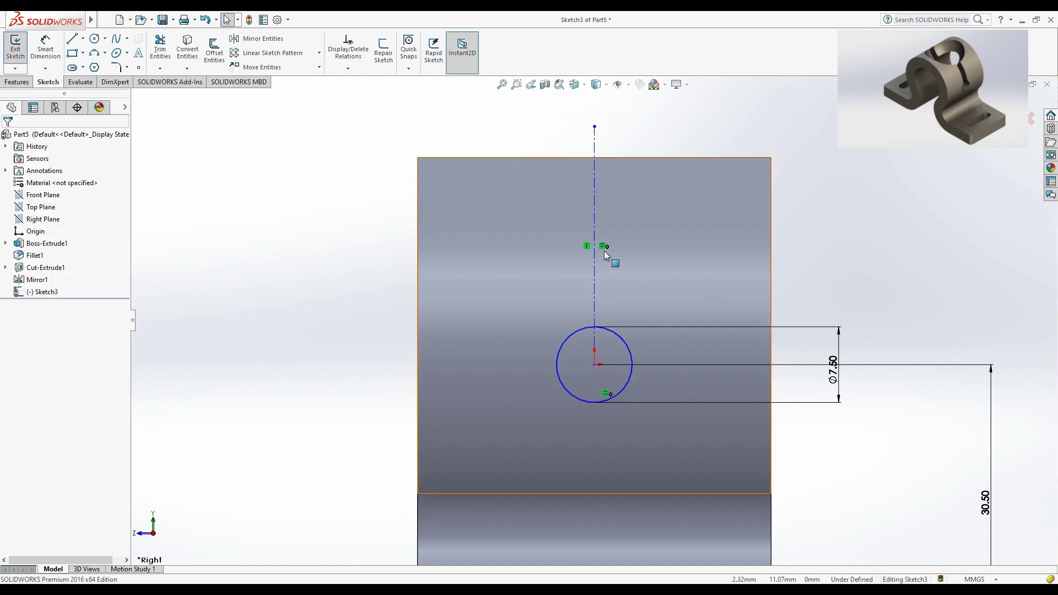
scroll(647, 317, "up", 3)
scroll(609, 319, "down", 1)
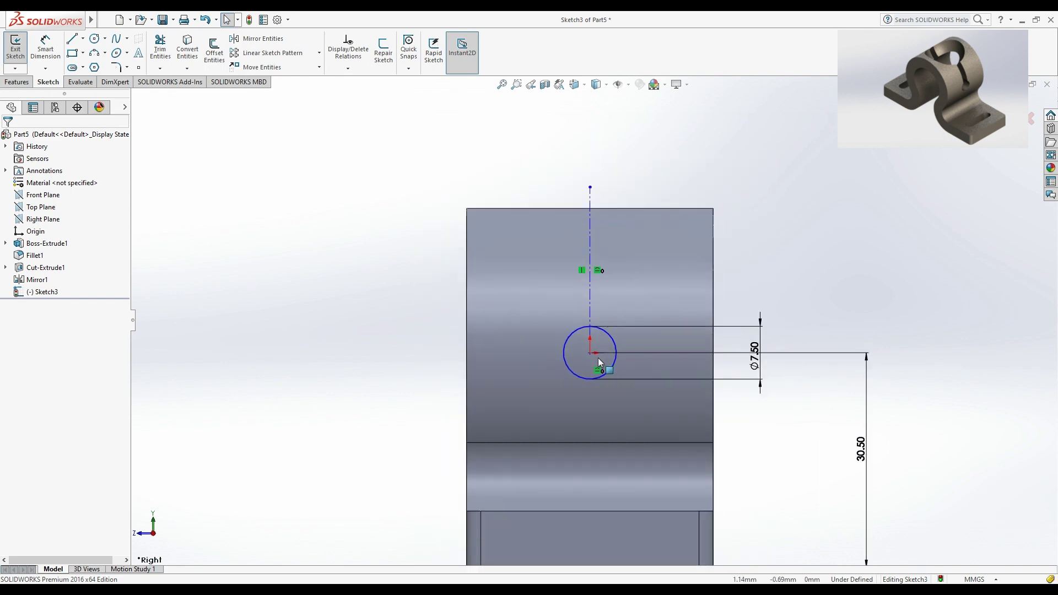
left_click(590, 353)
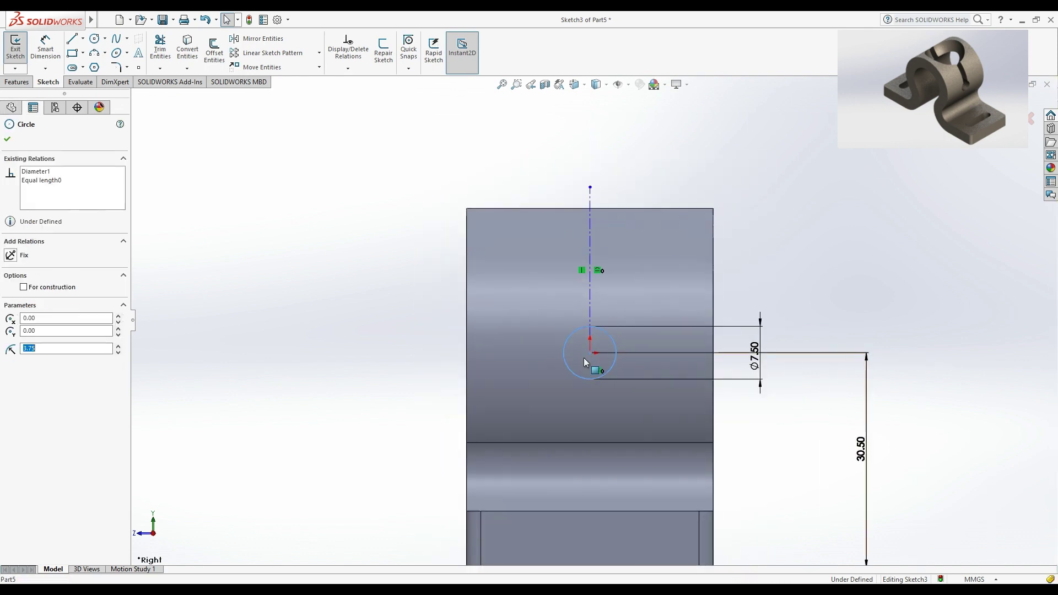
left_click(608, 334, "ctrl")
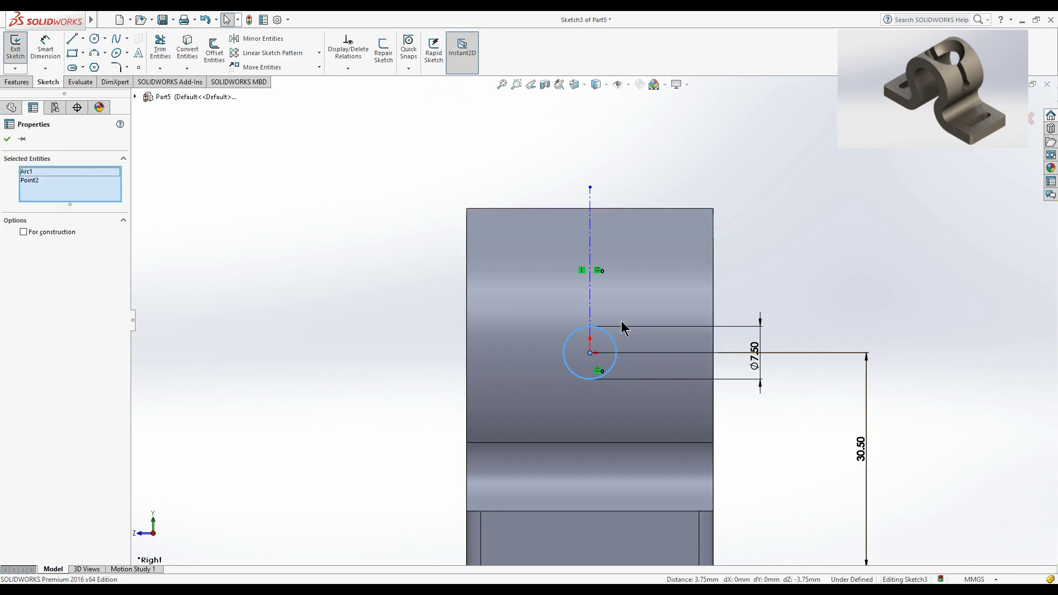
left_click(727, 300)
key("z")
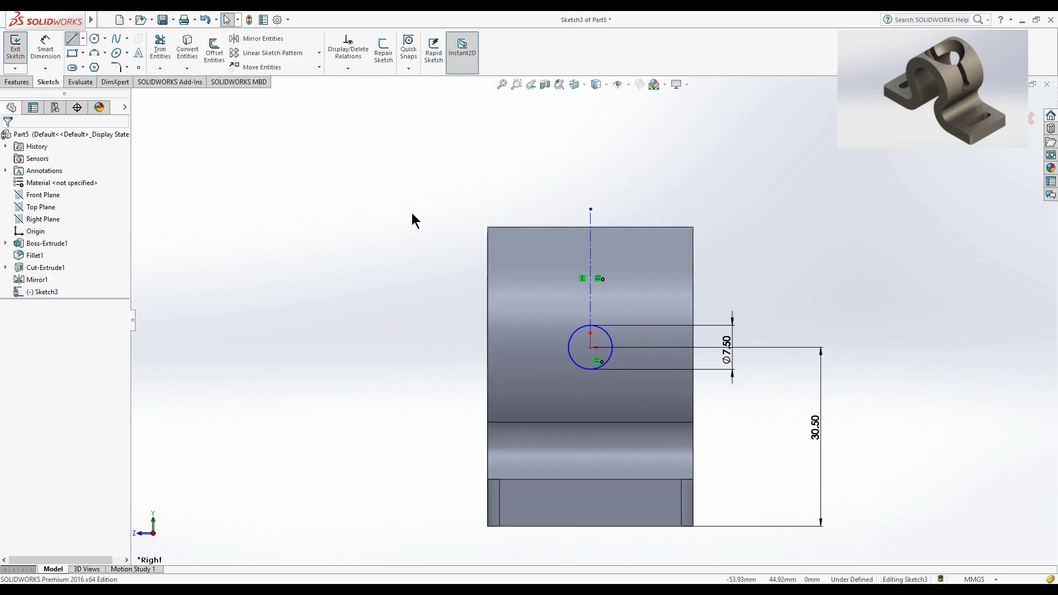
key("Escape")
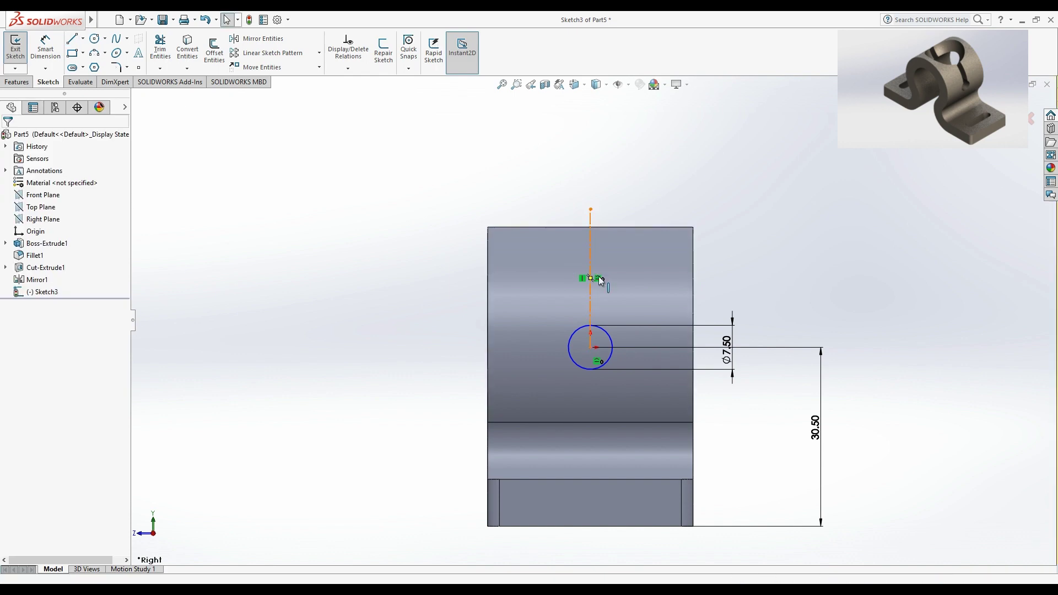
left_click(599, 279)
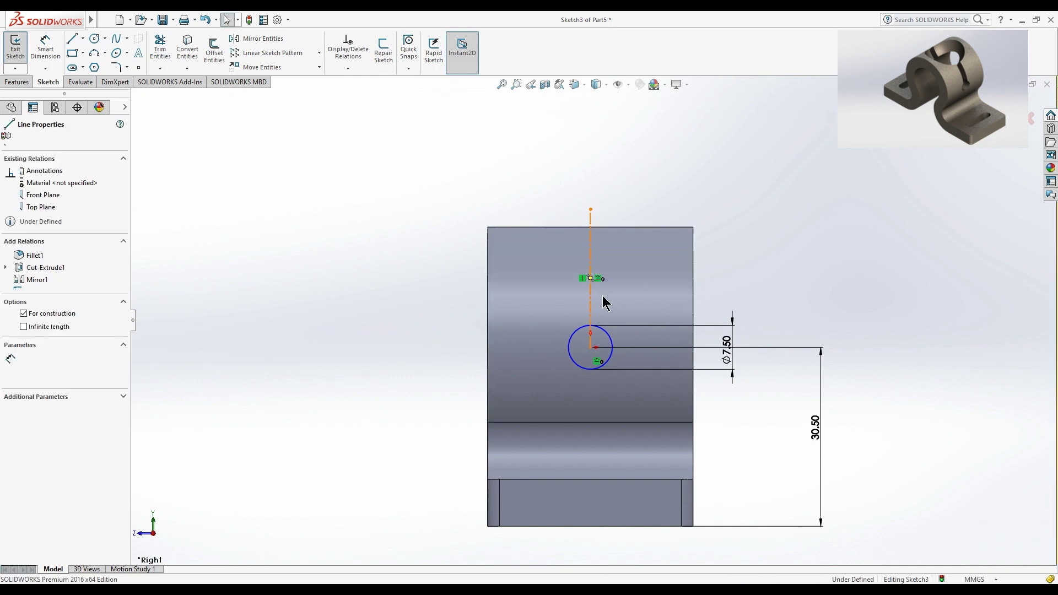
Step: Offset the centerline 2 mm to both sides
left_click(219, 58)
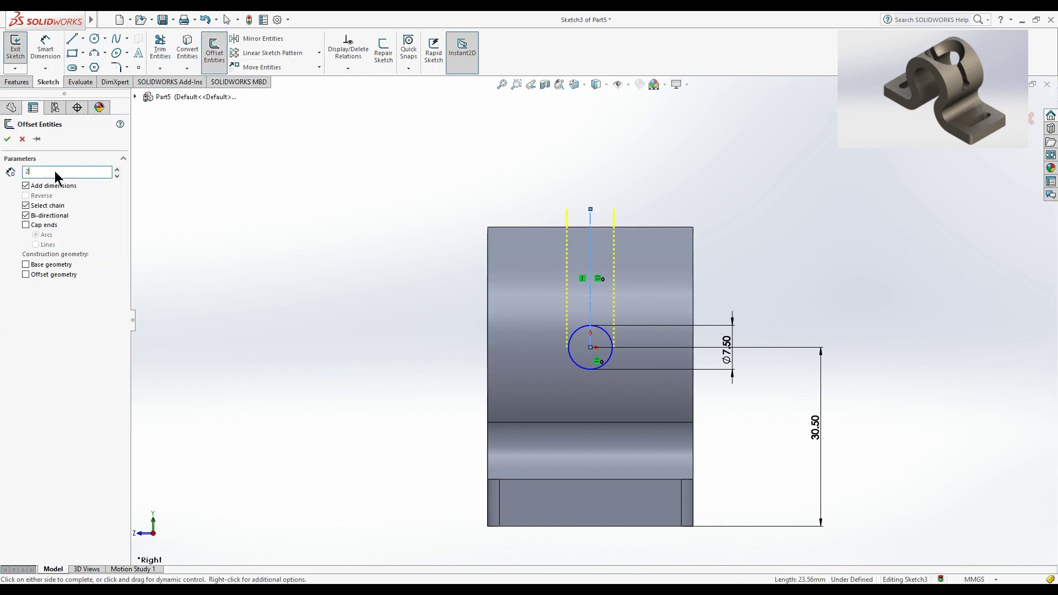
left_click(7, 139)
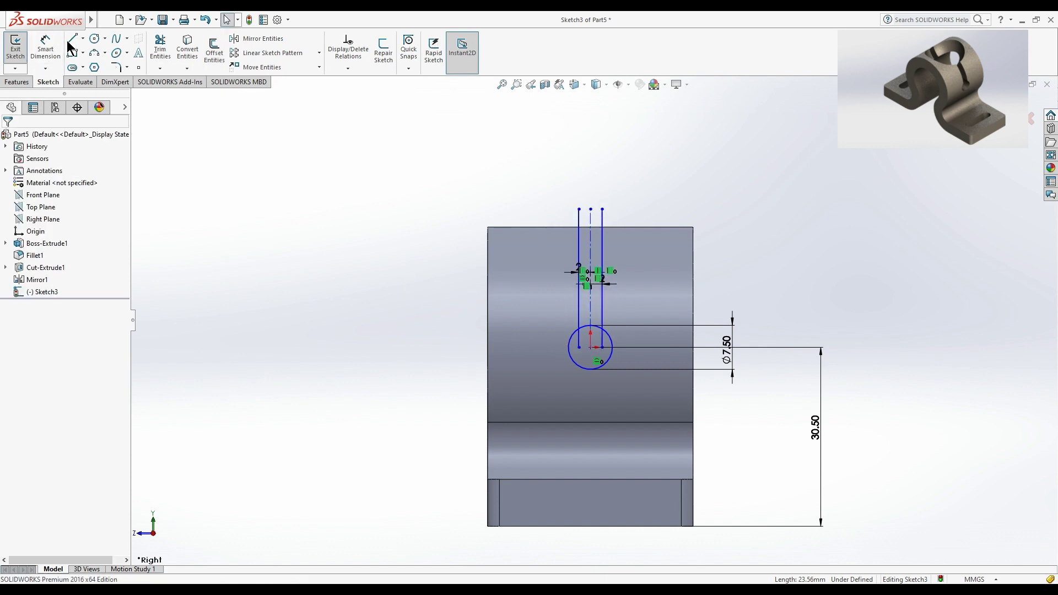
left_click(578, 209)
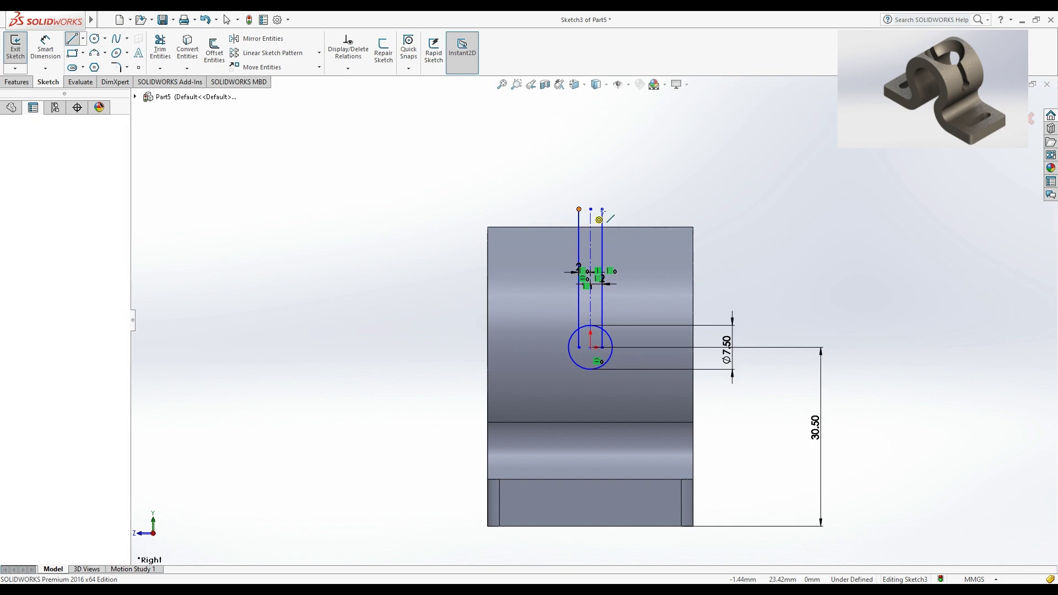
key("Escape")
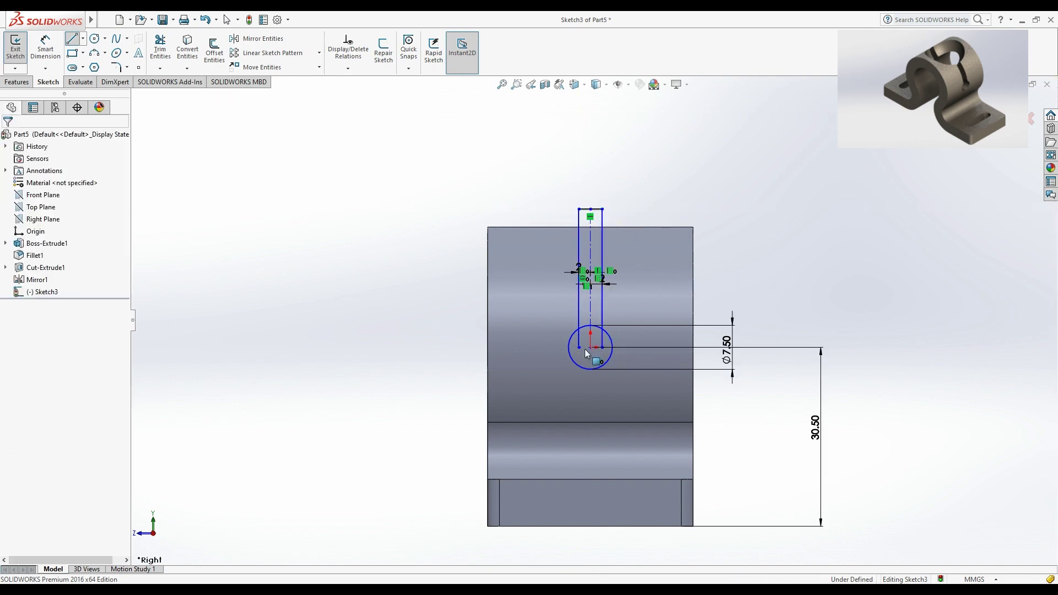
scroll(584, 349, "down", 3)
scroll(584, 349, "down", 2)
Step: Power-trim the offset lines and circle arc into a keyhole outline
left_click(158, 48)
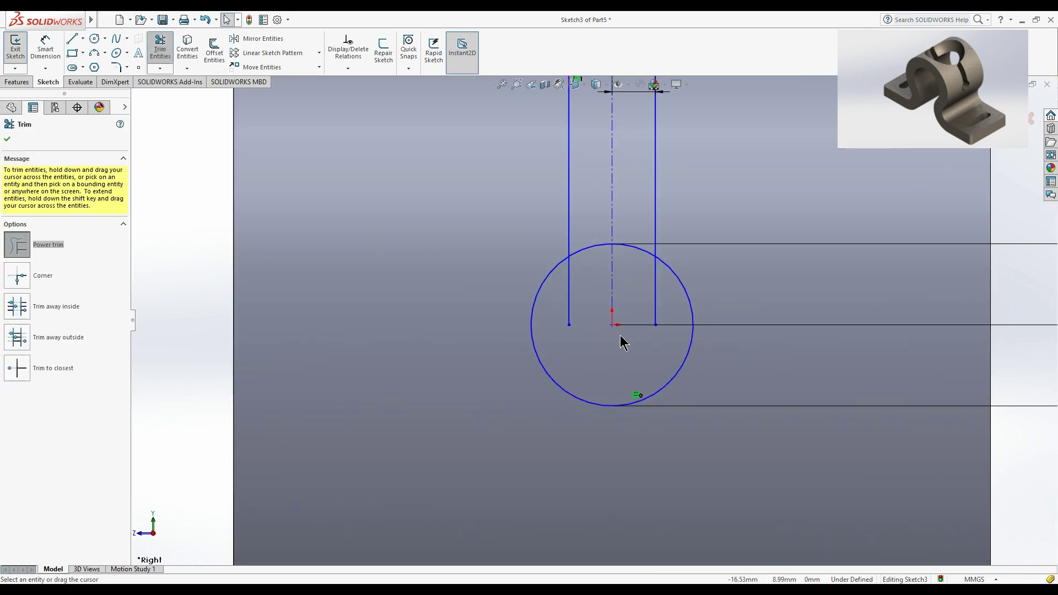
left_click_drag(574, 307, 564, 302)
left_click_drag(660, 300, 632, 231)
key("Escape")
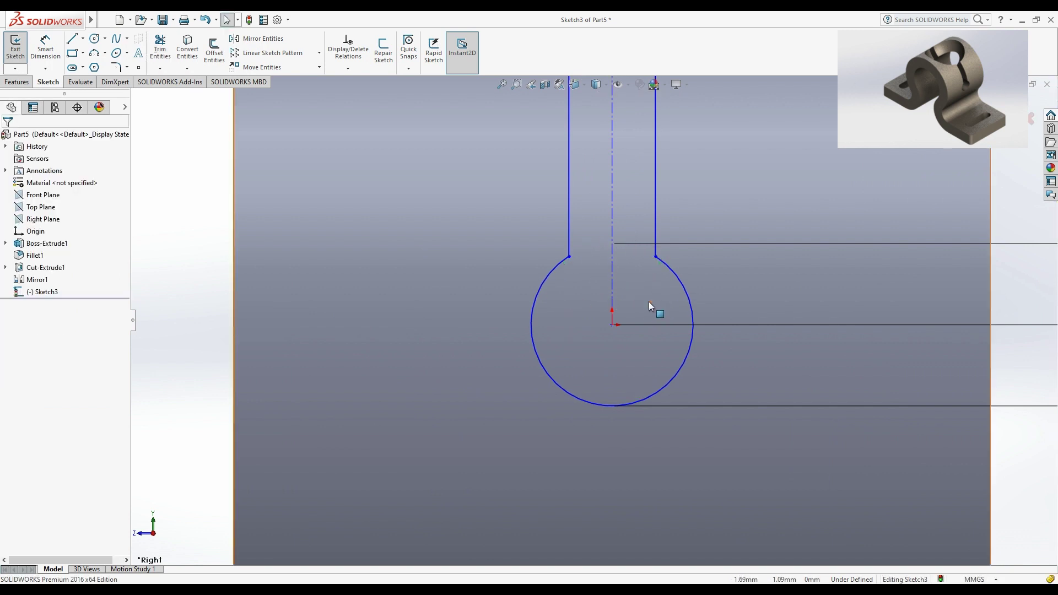
key("f")
left_click(25, 83)
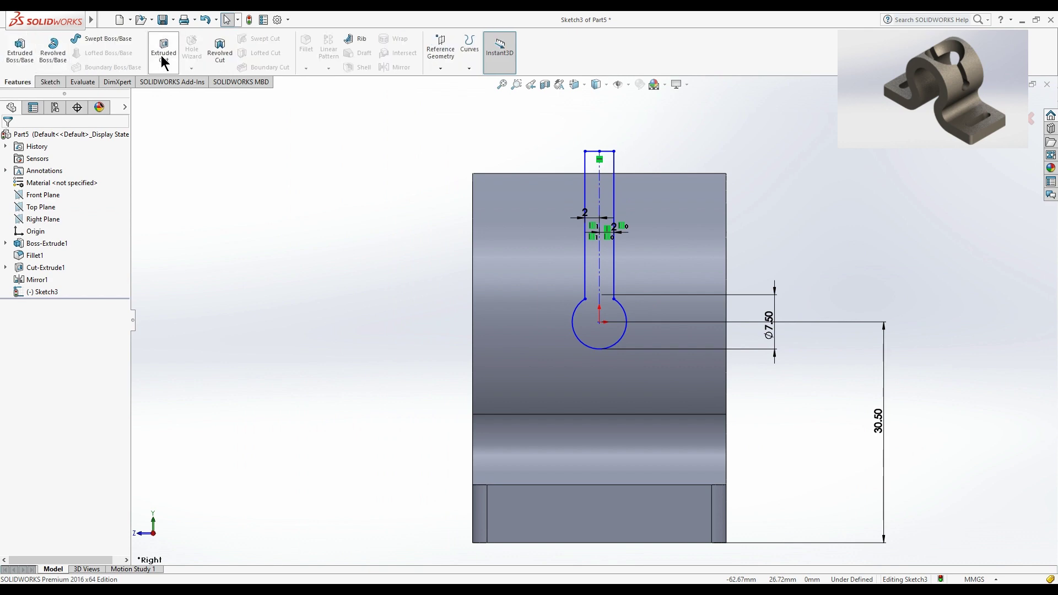
Step: Cut the keyhole sketch Mid Plane 62 mm through the clamp's top, creating Cut-Extrude2
left_click(163, 57)
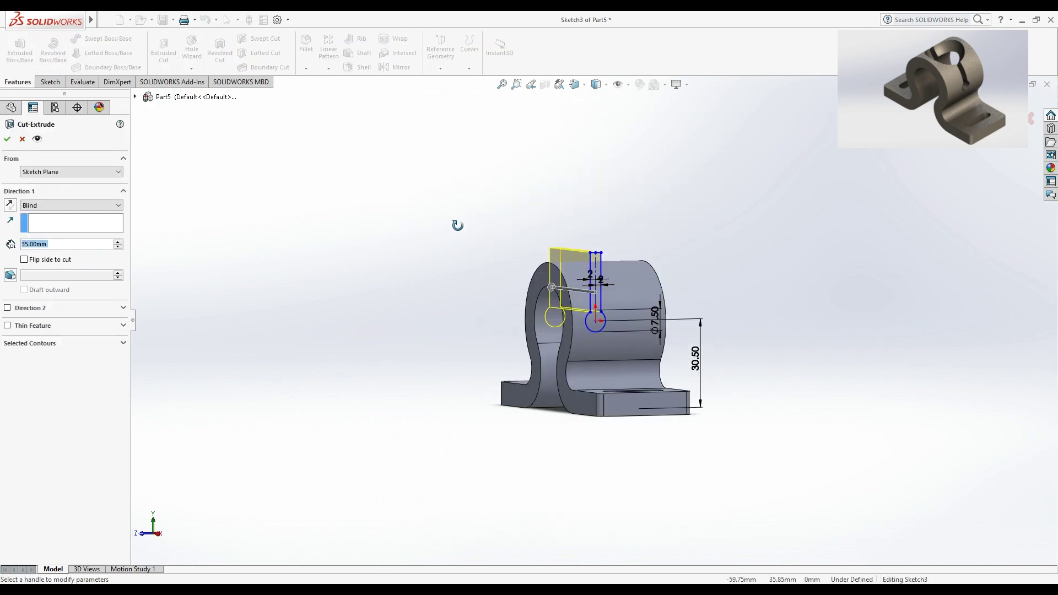
left_click(68, 245)
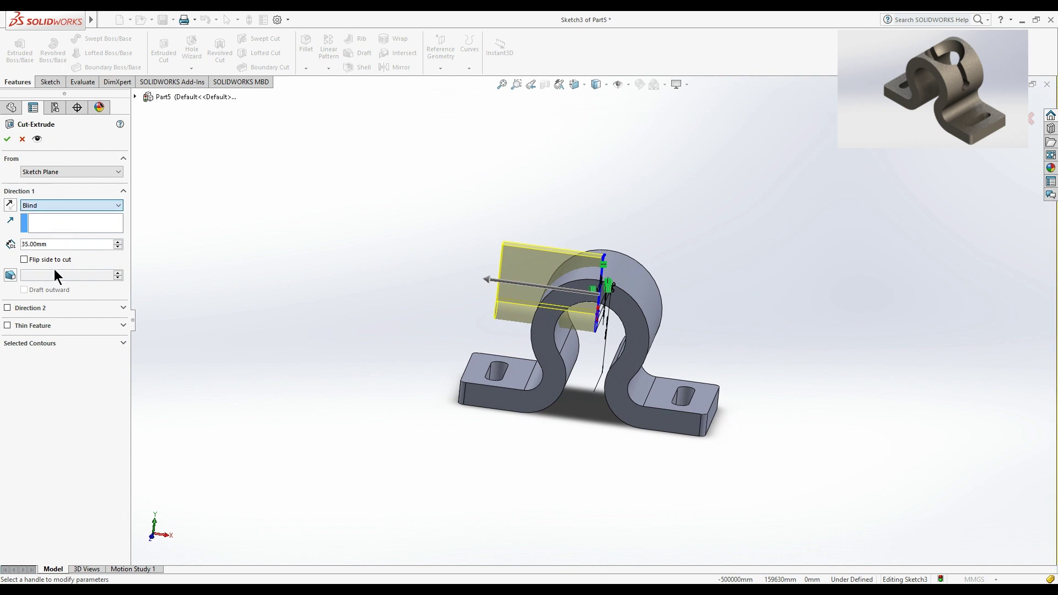
key("m")
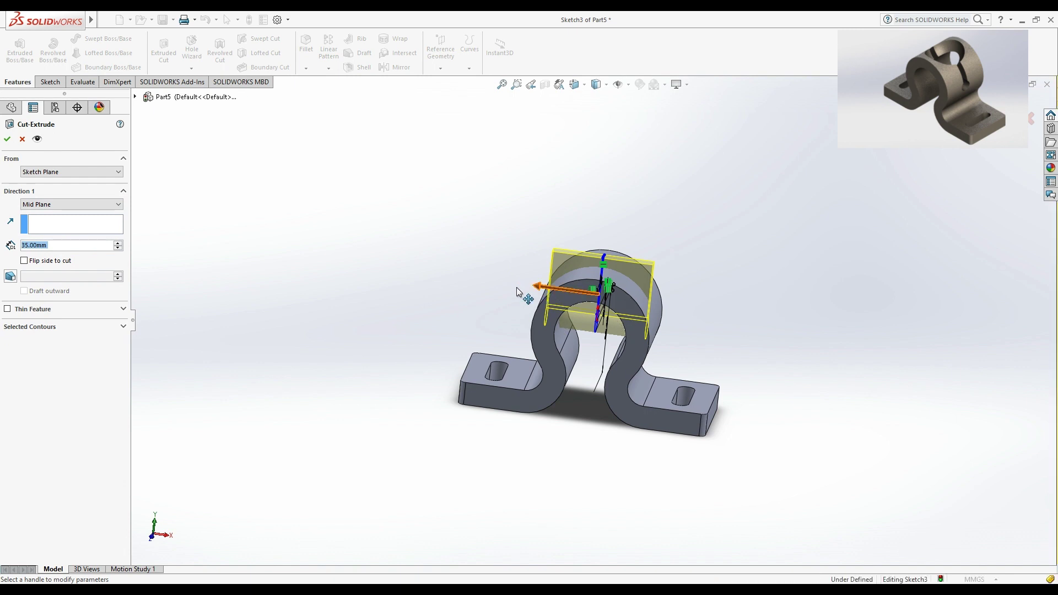
left_click_drag(535, 286, 496, 281)
left_click(6, 139)
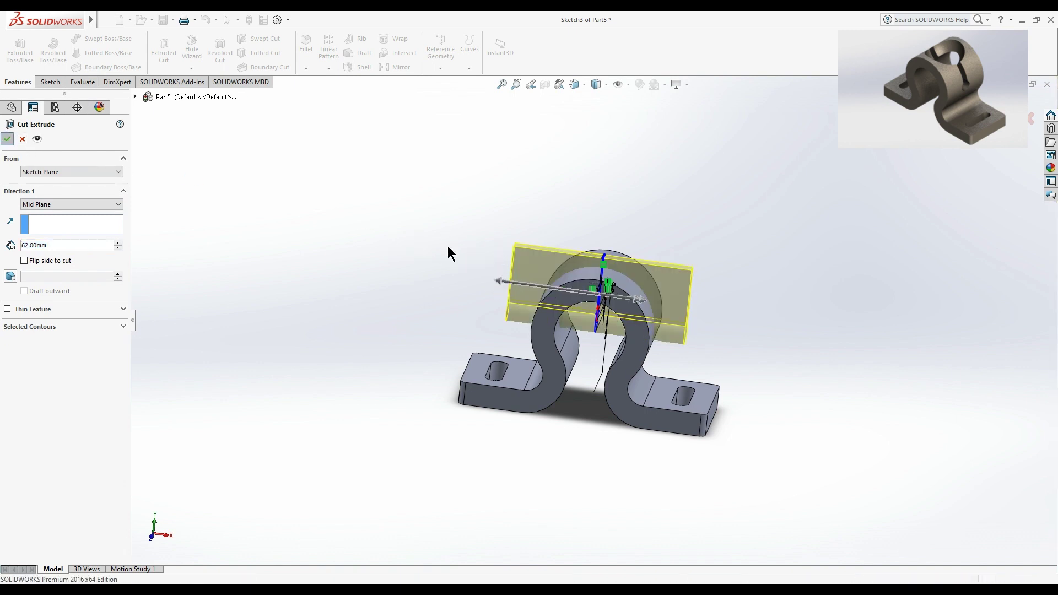
mouse_move(447, 246)
middle_mouse_down()
mouse_move(338, 211)
mouse_move(328, 235)
mouse_move(520, 360)
mouse_move(613, 346)
mouse_move(617, 319)
middle_mouse_up()
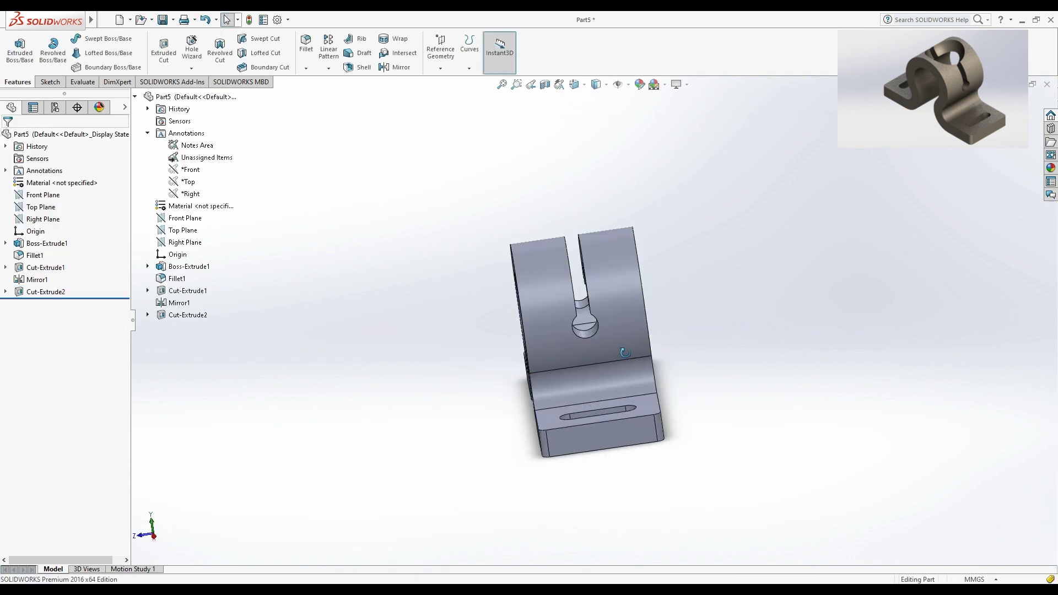
Step: Start a Right Plane sketch viewed Normal To and draw a circle above the keyhole
left_click(187, 245)
left_click(196, 234)
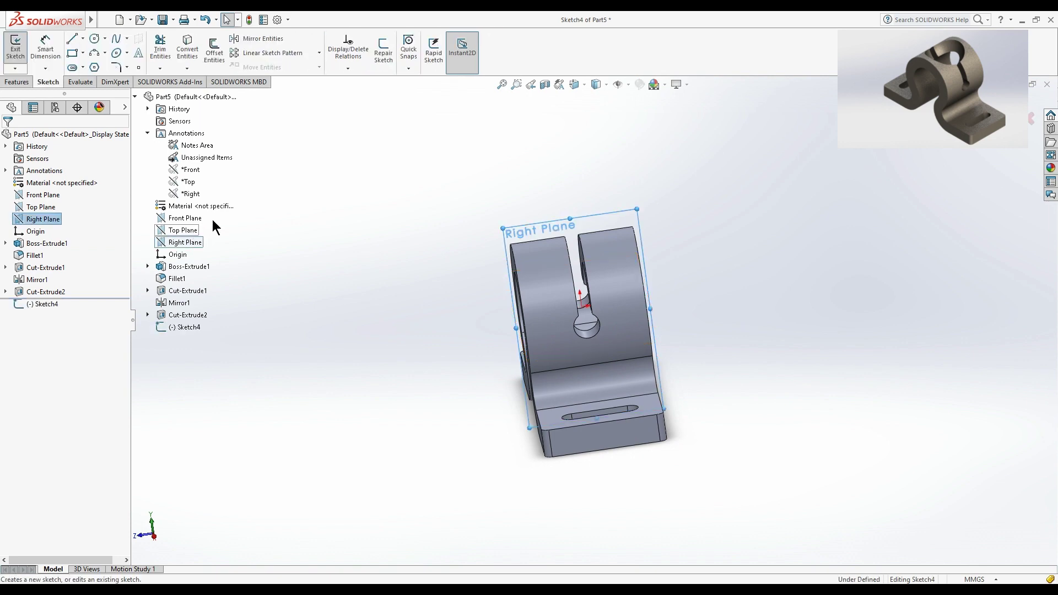
left_click(585, 87)
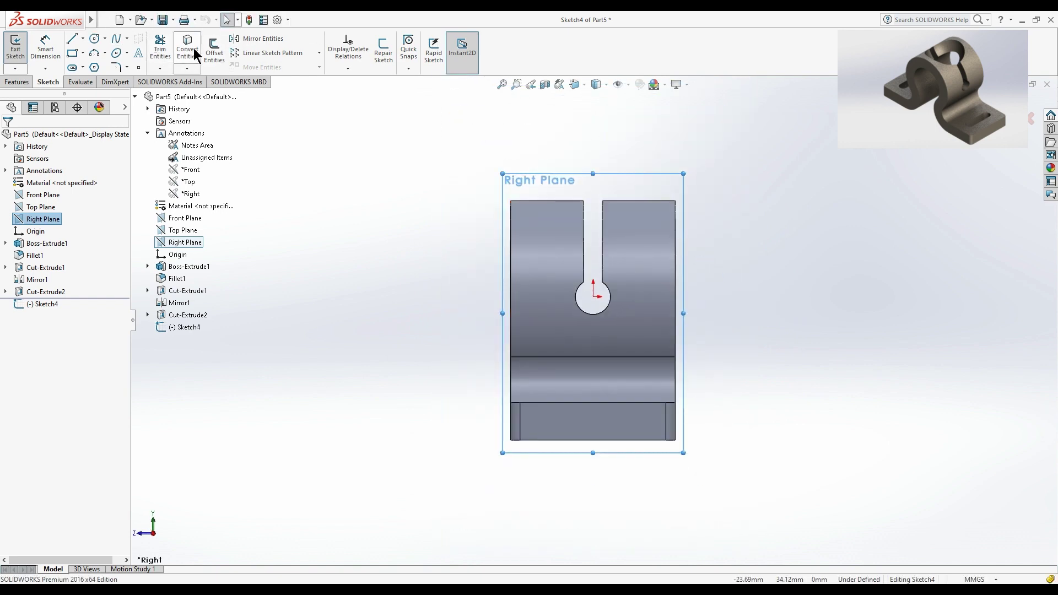
key("c")
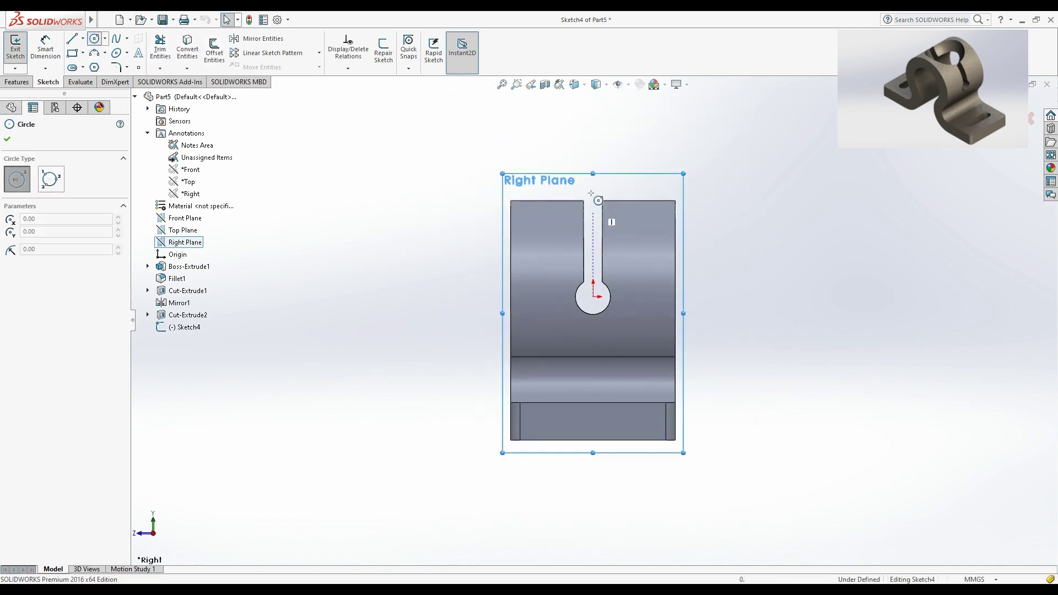
left_click(593, 190)
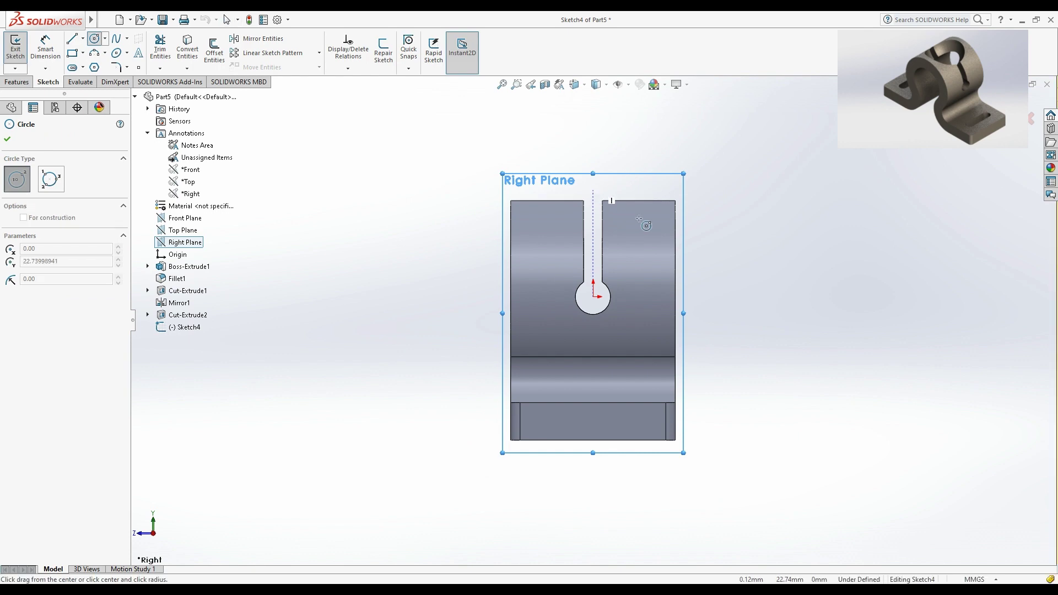
left_click(702, 245)
Step: Dimension the circle's diameter to 28 mm
left_click(45, 47)
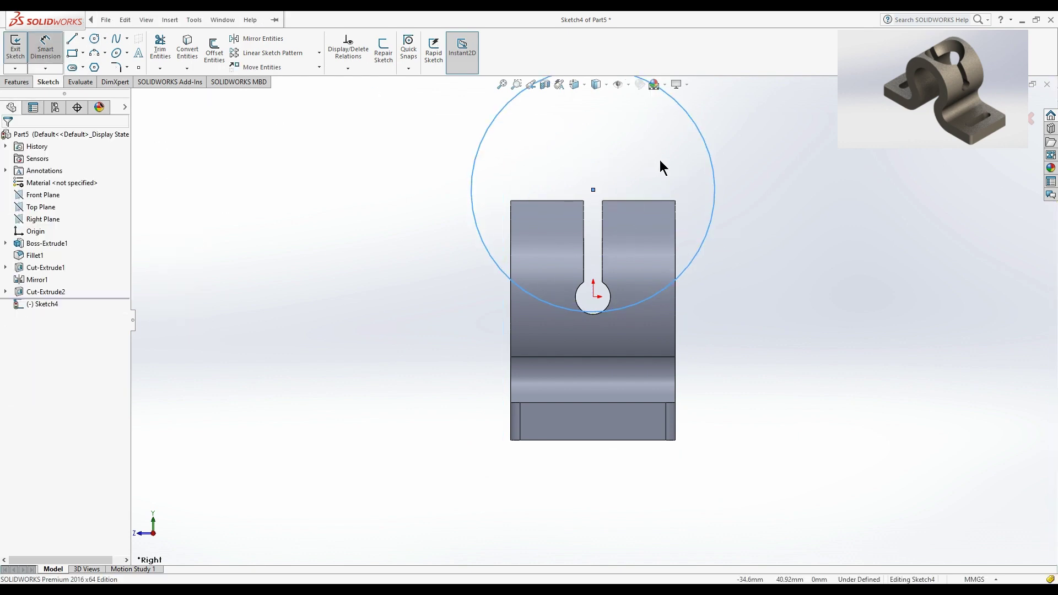
left_click(710, 157)
left_click(786, 167)
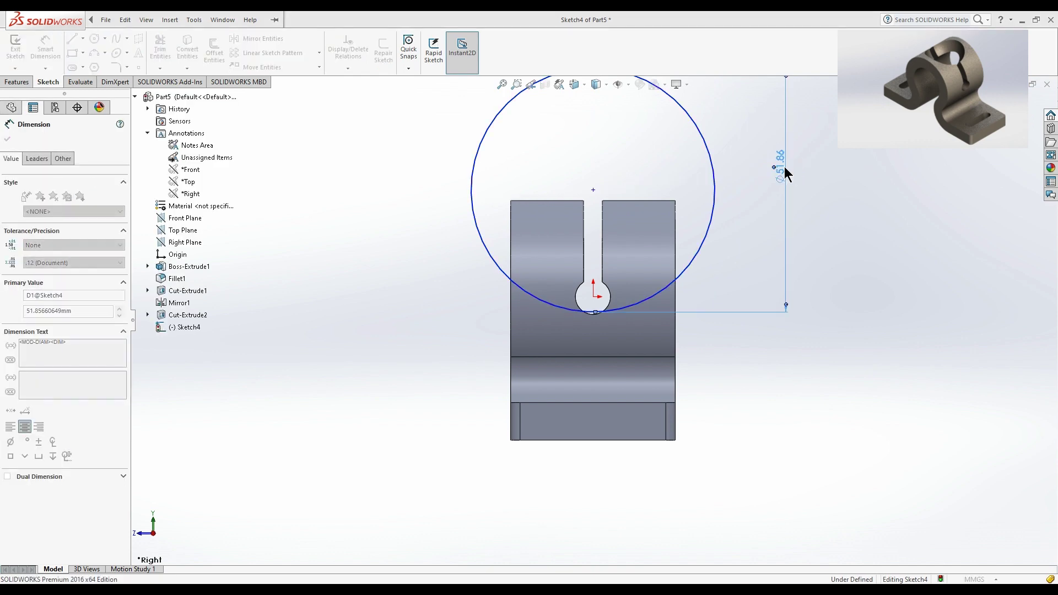
type("28")
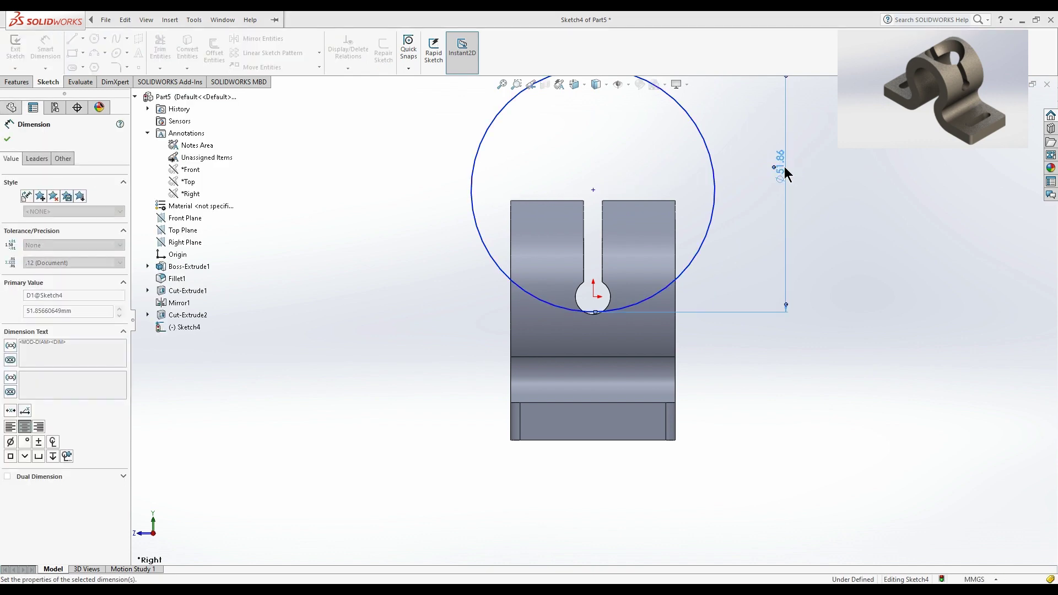
key("Return")
key("Escape")
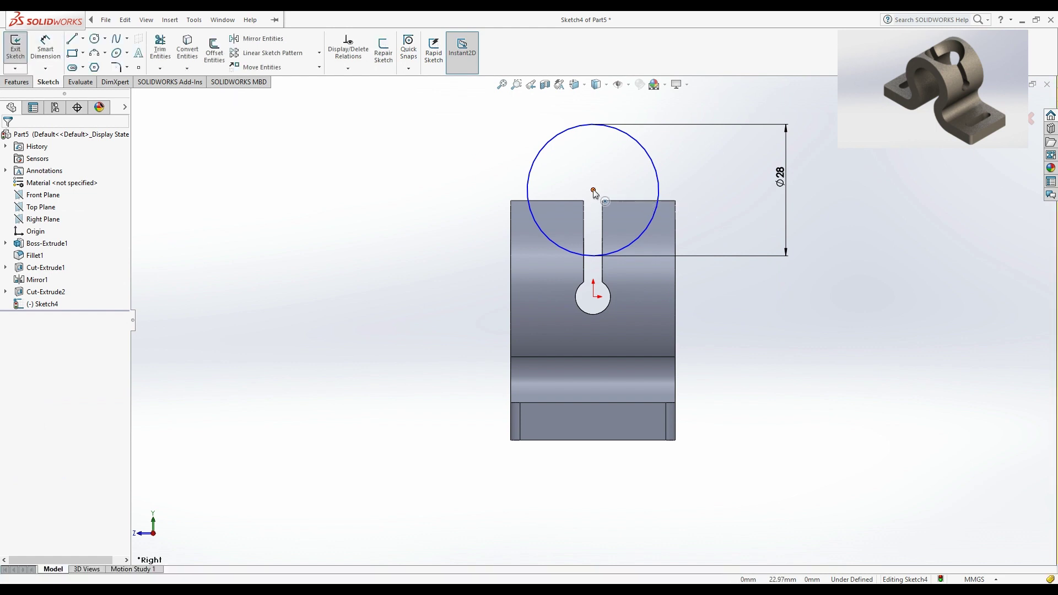
Step: Make the circle centre Coincident with the top edge and Vertical with the origin
left_click(594, 190)
left_click(616, 205, "ctrl")
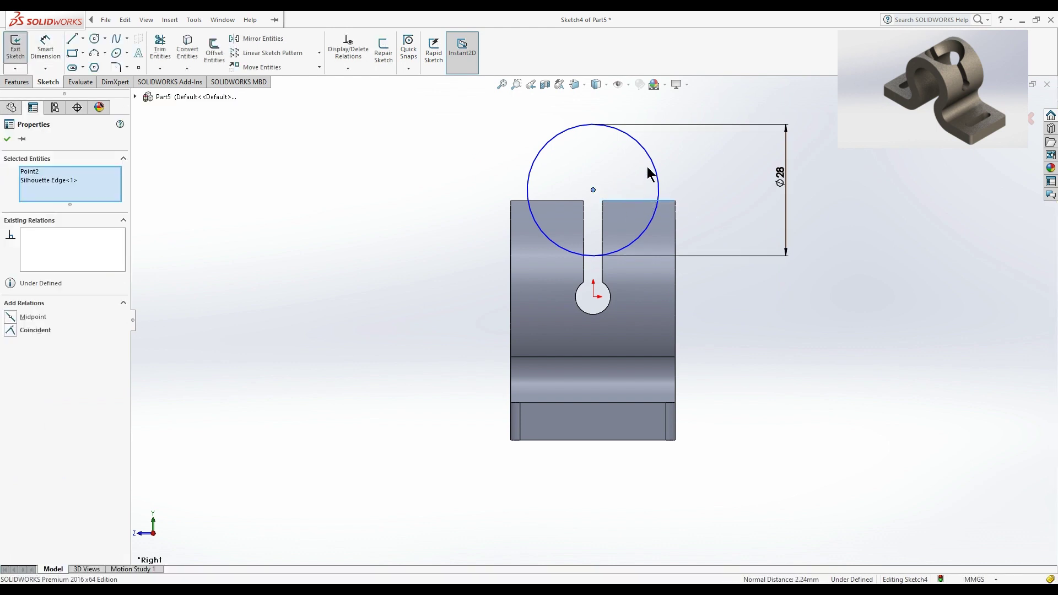
left_click(661, 157)
left_click(948, 237)
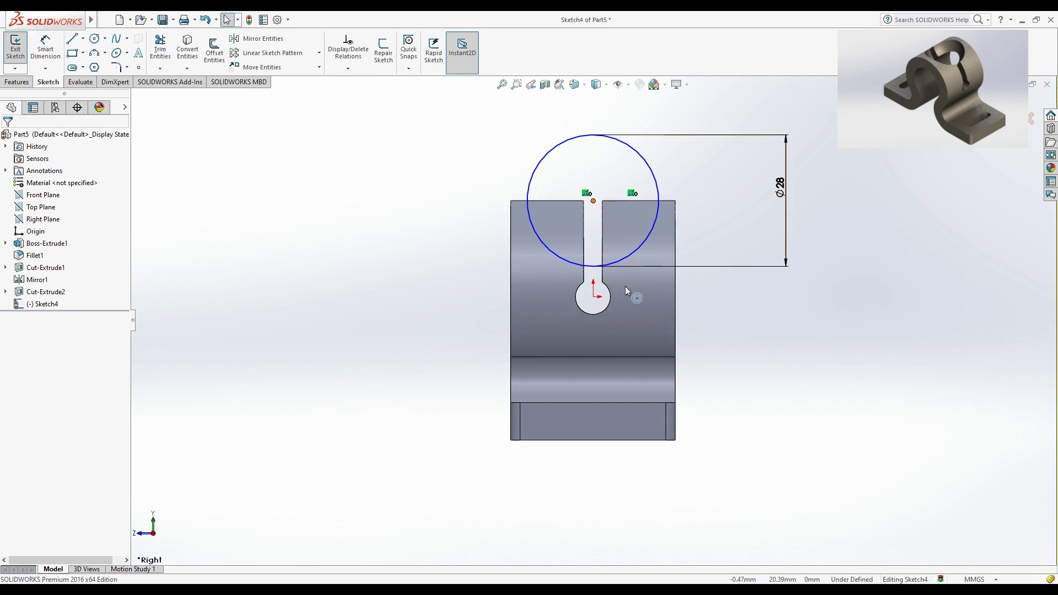
left_click(593, 297)
left_click(593, 201, "ctrl")
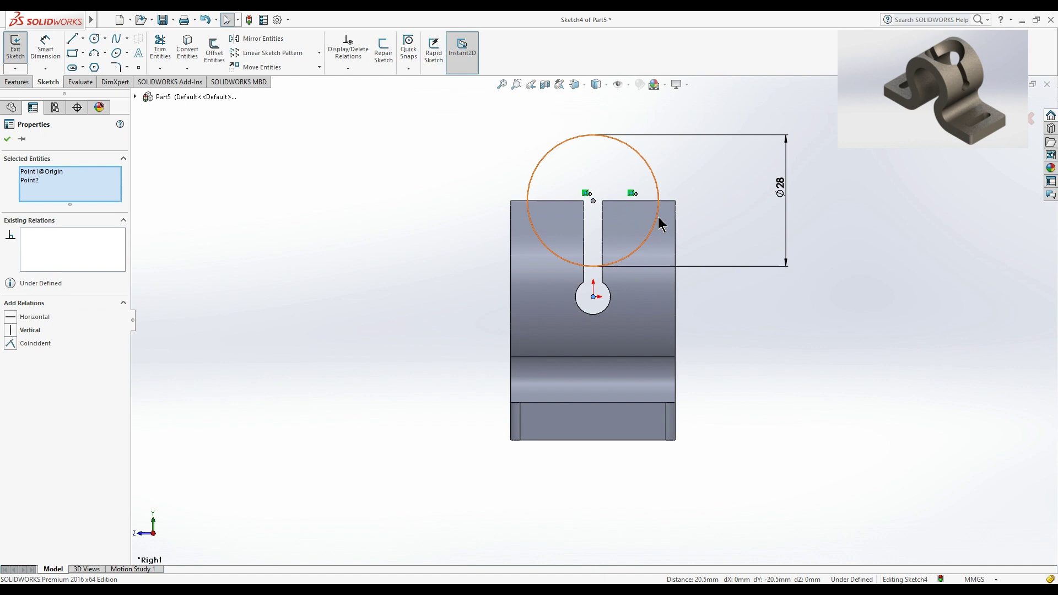
left_click(635, 253)
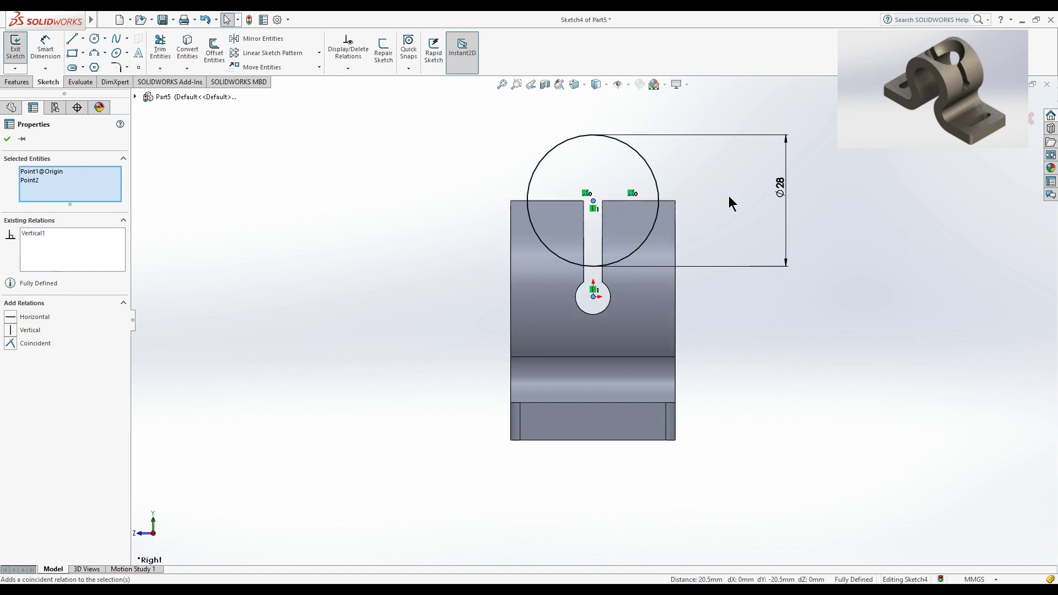
Step: Draw a vertical centerline upward from the origin through the Ø28 circle
left_click(83, 39)
left_click(95, 66)
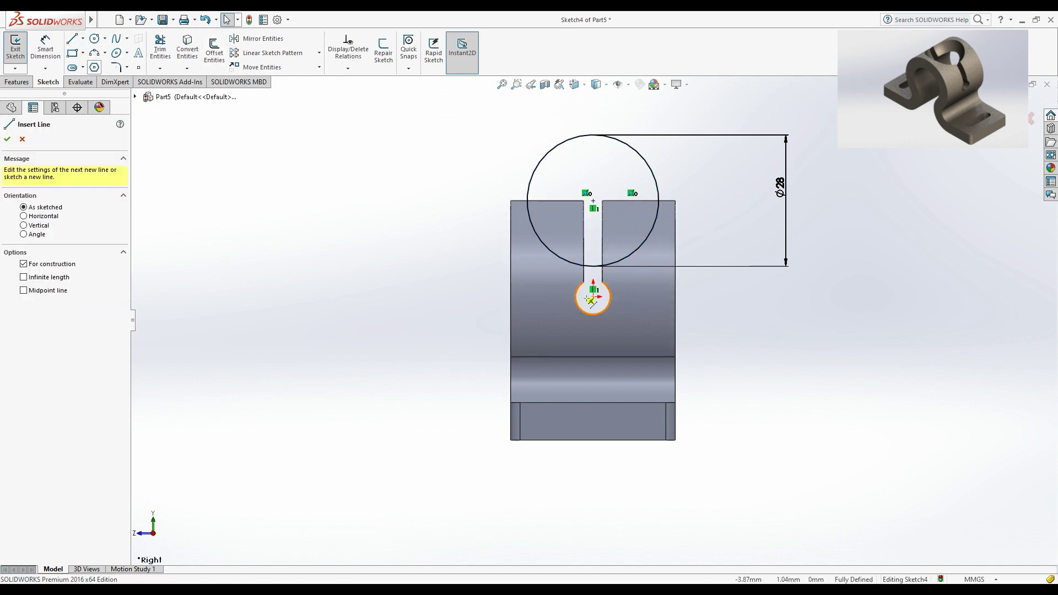
left_click_drag(593, 296, 593, 121)
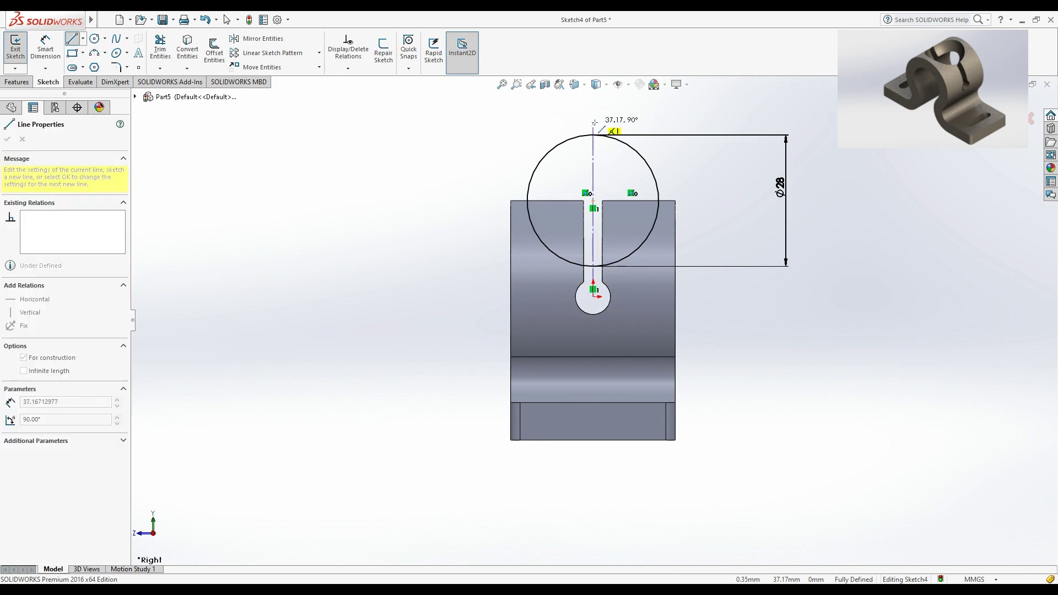
key("Escape")
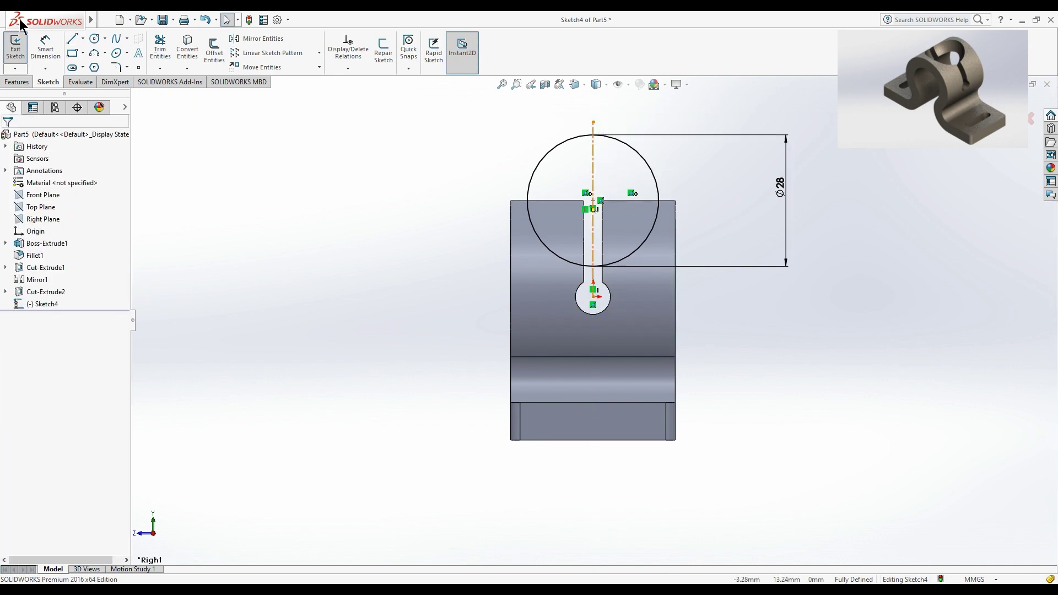
Step: Trim away the circle's right half, leaving a semicircle against the centerline
left_click(160, 49)
left_click_drag(648, 128, 634, 178)
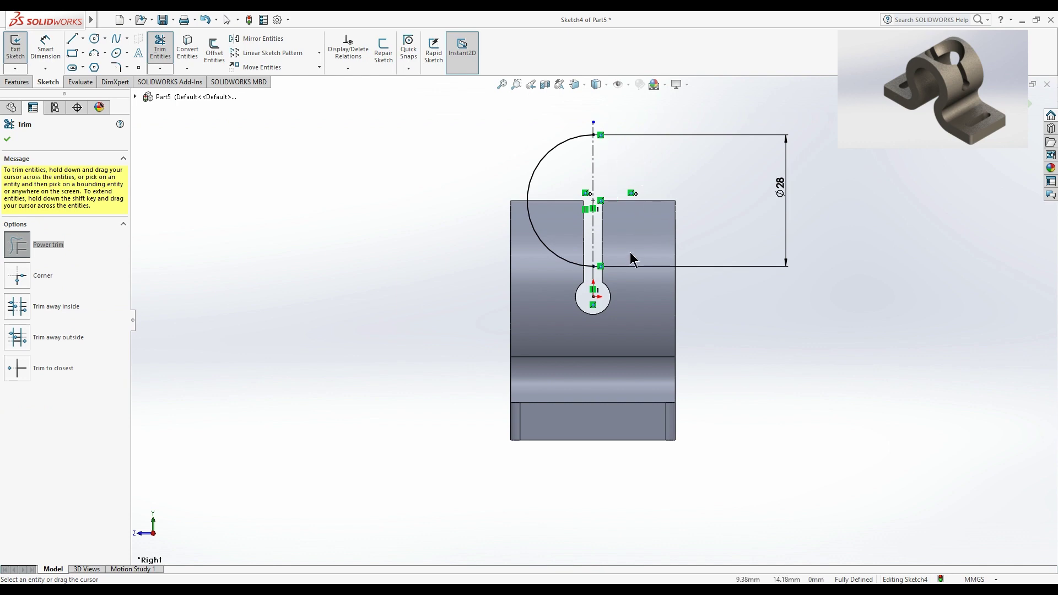
left_click(8, 139)
left_click(17, 81)
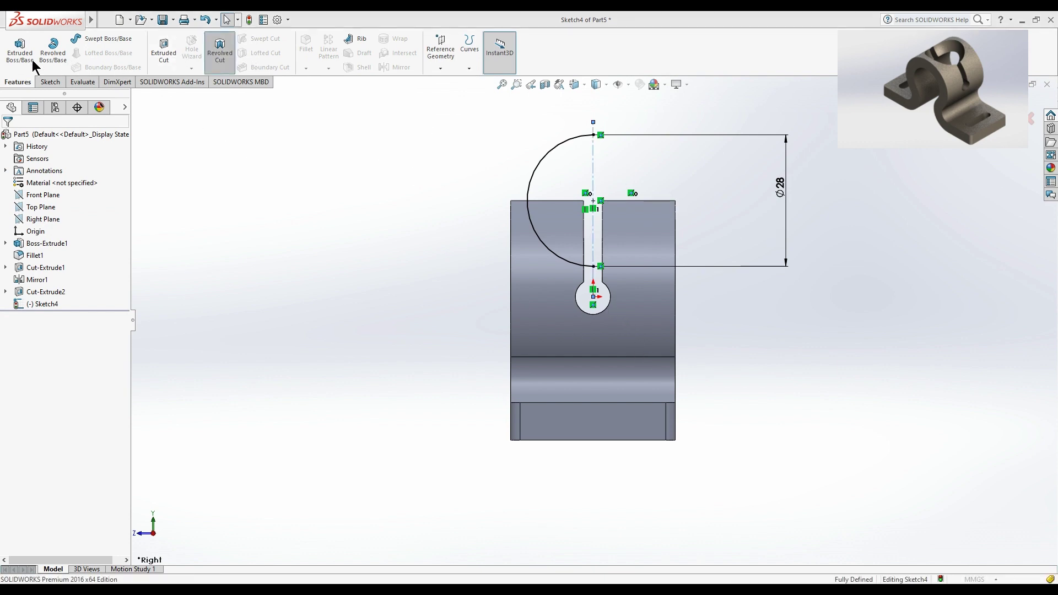
Step: Create Cut-Revolve1, revolving the semicircle 360° about centerline Line2 into a spherical pocket
left_click(57, 80)
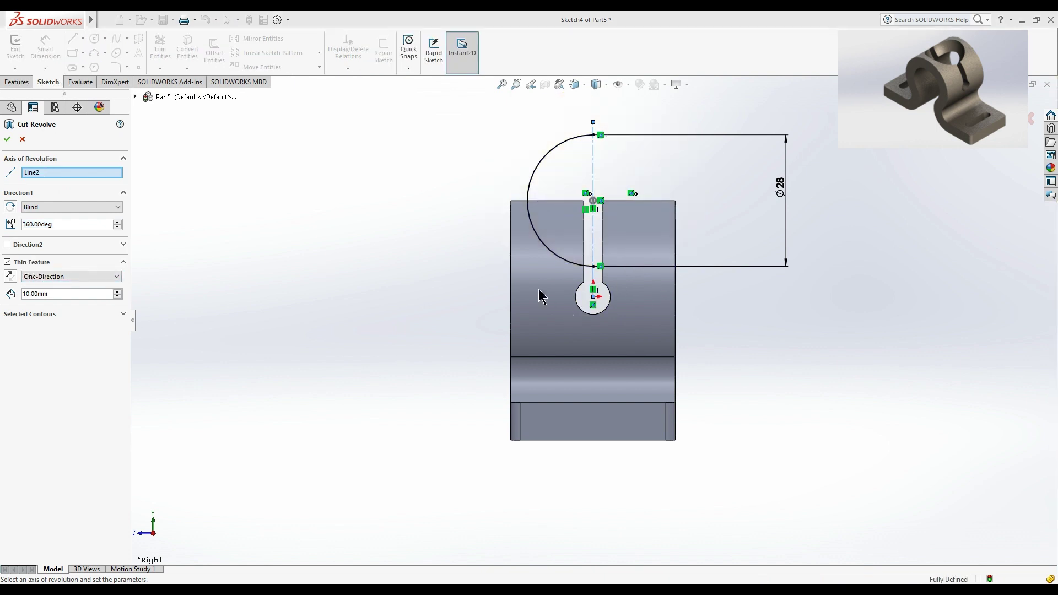
middle_click_drag(788, 235, 689, 287)
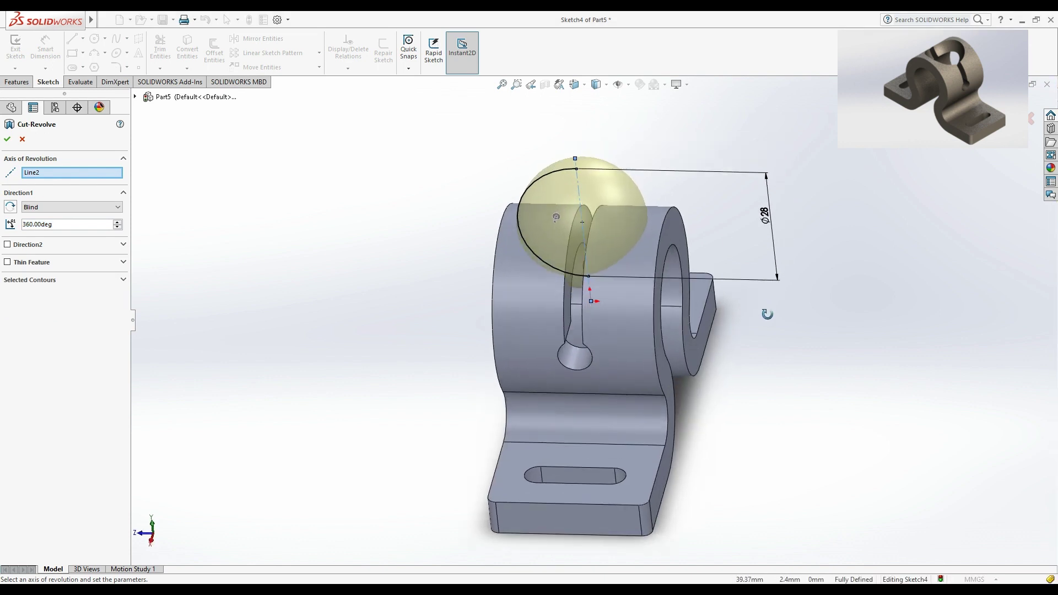
left_click(7, 139)
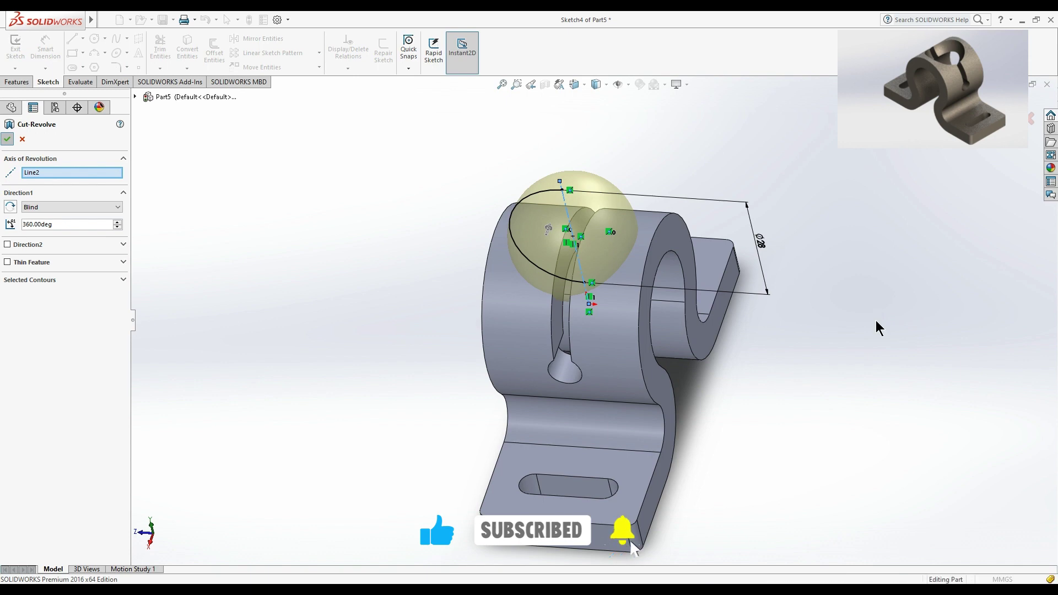
mouse_move(829, 315)
middle_mouse_down()
mouse_move(845, 309)
mouse_move(736, 320)
mouse_move(777, 296)
mouse_move(766, 307)
mouse_move(725, 304)
mouse_move(772, 296)
mouse_move(761, 362)
mouse_move(730, 328)
mouse_move(646, 284)
mouse_move(671, 300)
middle_mouse_up()
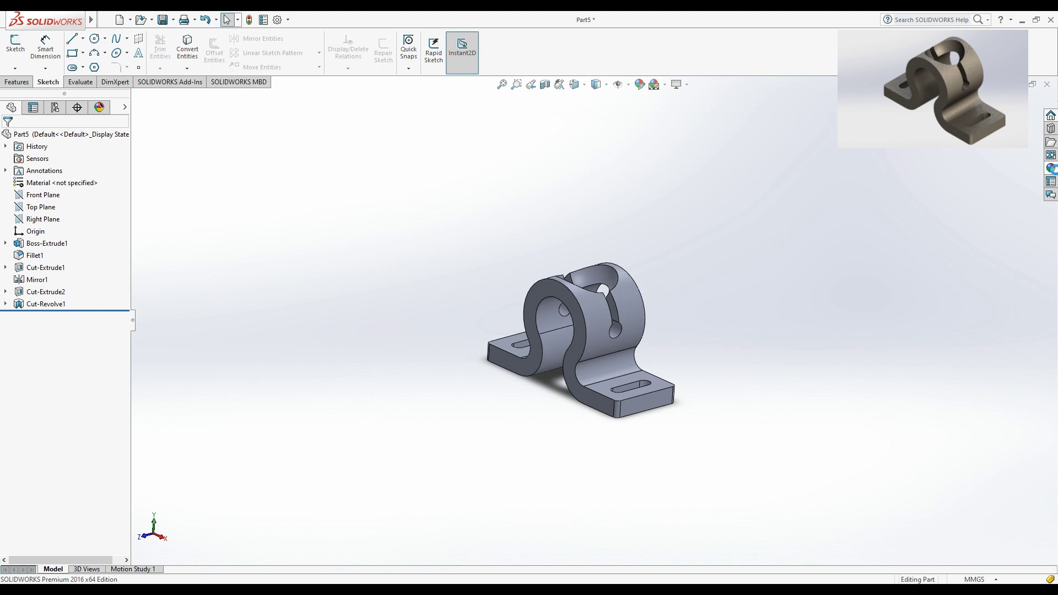
Step: Apply the Metal > Steel 'machined steel' appearance to the entire clamp part
left_click(1053, 177)
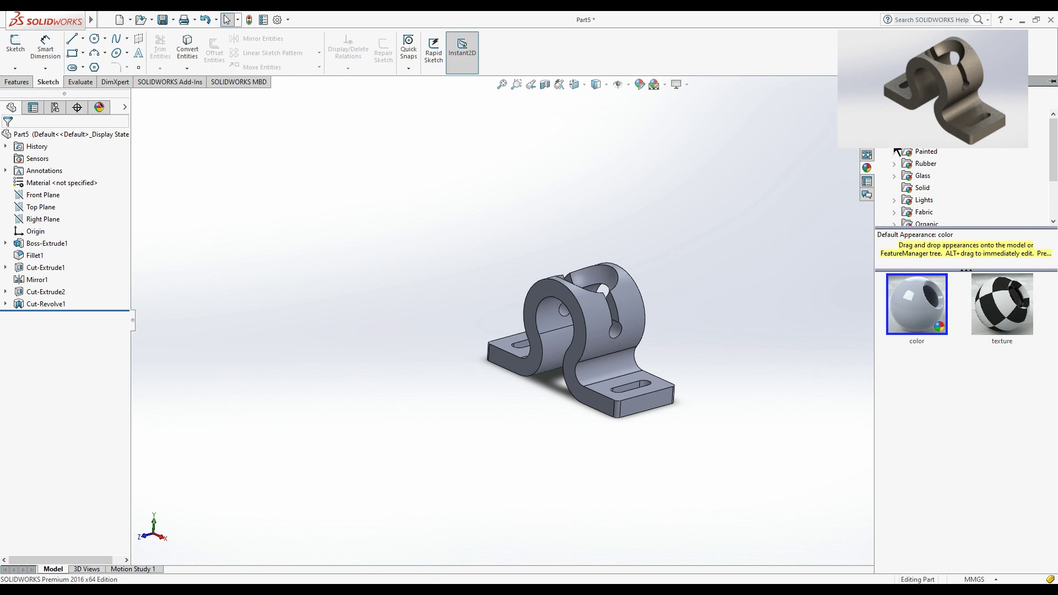
left_click(896, 152)
left_click(935, 175)
left_click(928, 152)
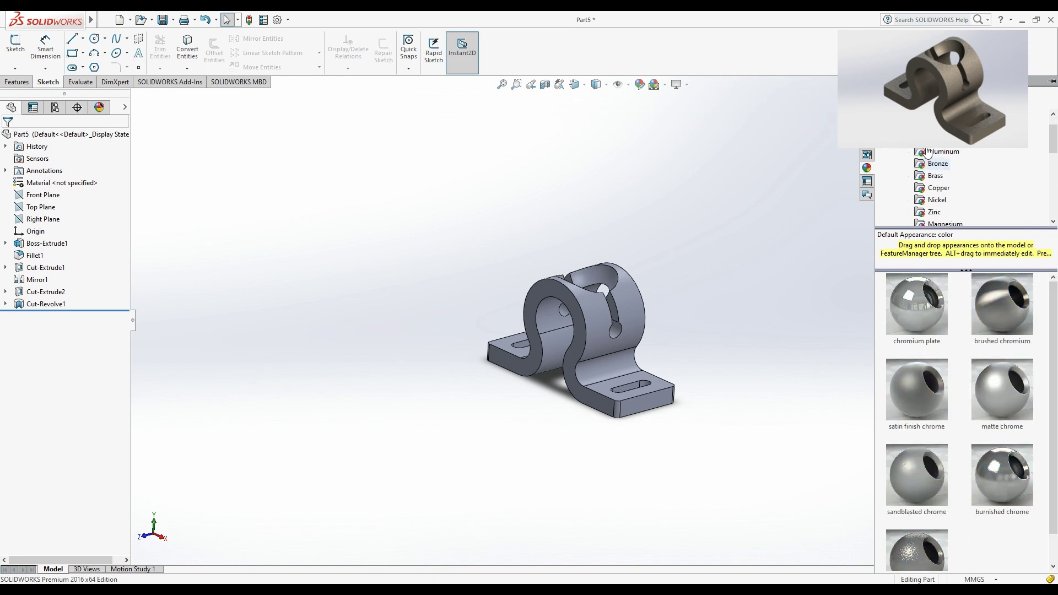
key("Up")
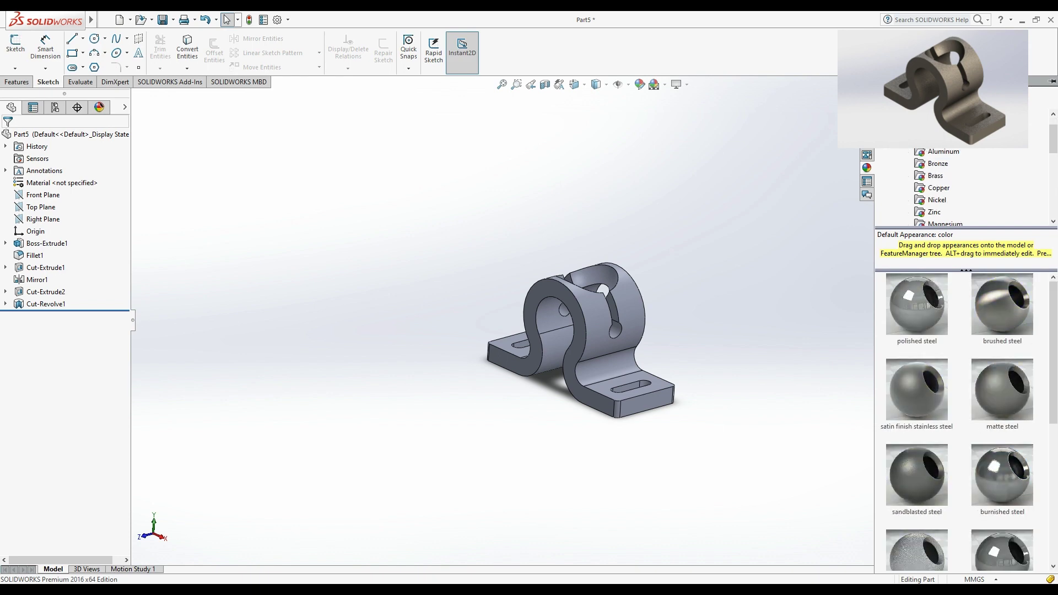
scroll(947, 336, "down", 5)
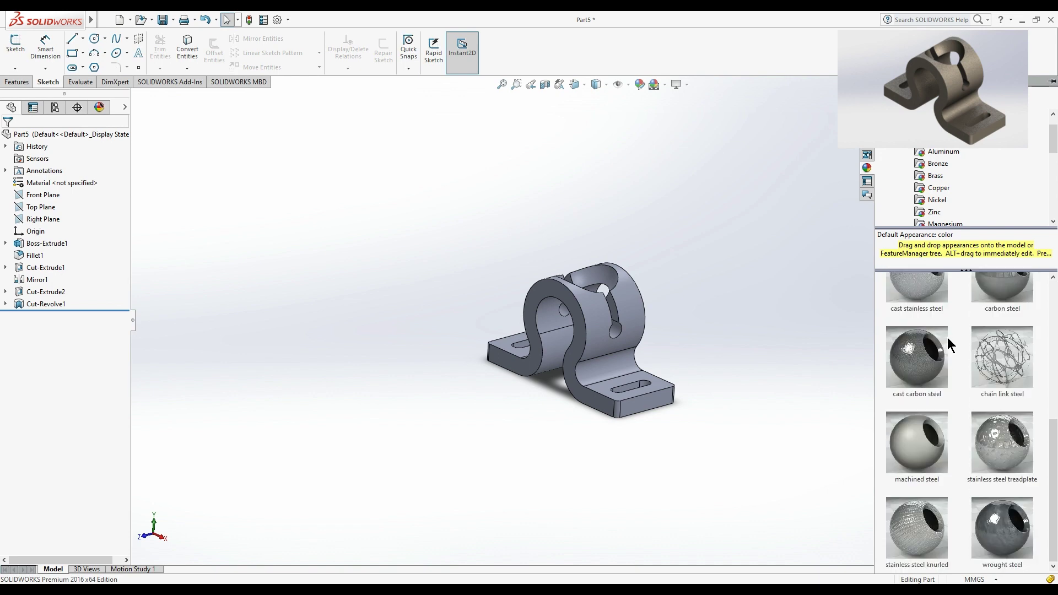
double_click(933, 436)
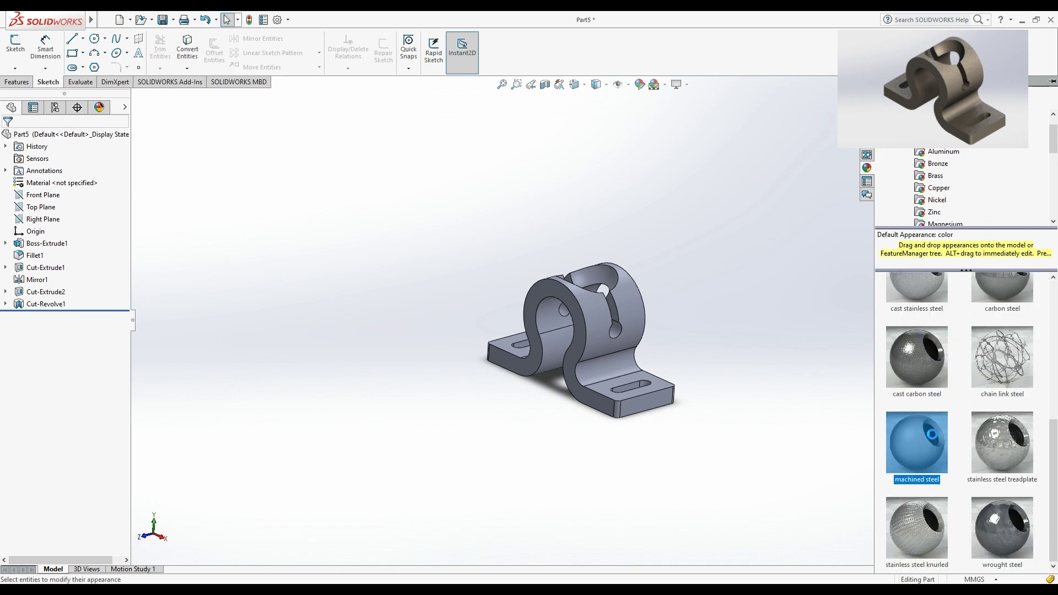
scroll(570, 296, "down", 1)
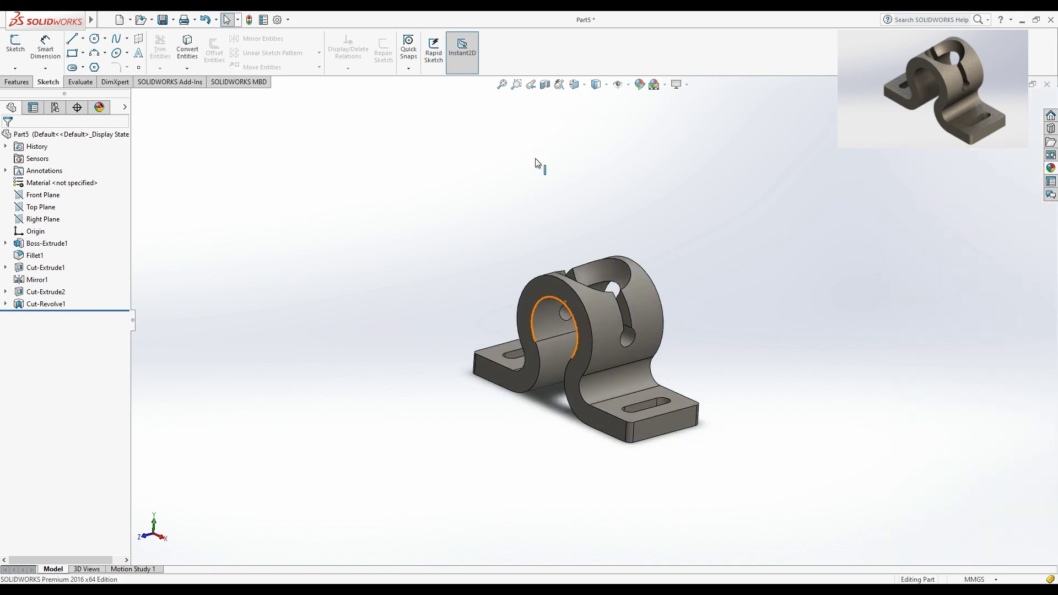
Step: Switch to the Isometric view (Ctrl+7) to display the finished clamp
left_click(580, 84)
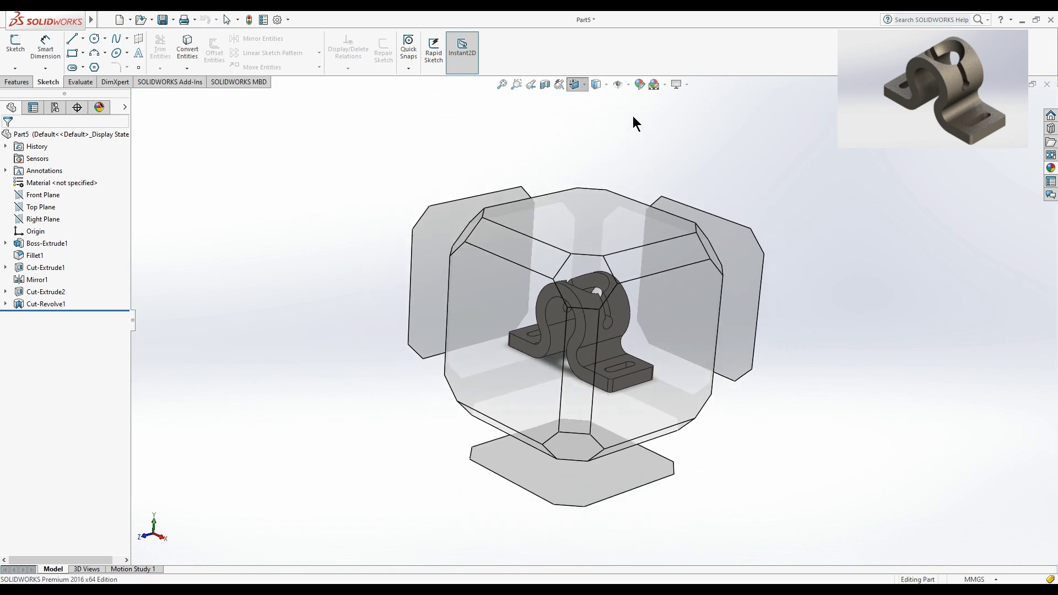
key("ctrl+7")
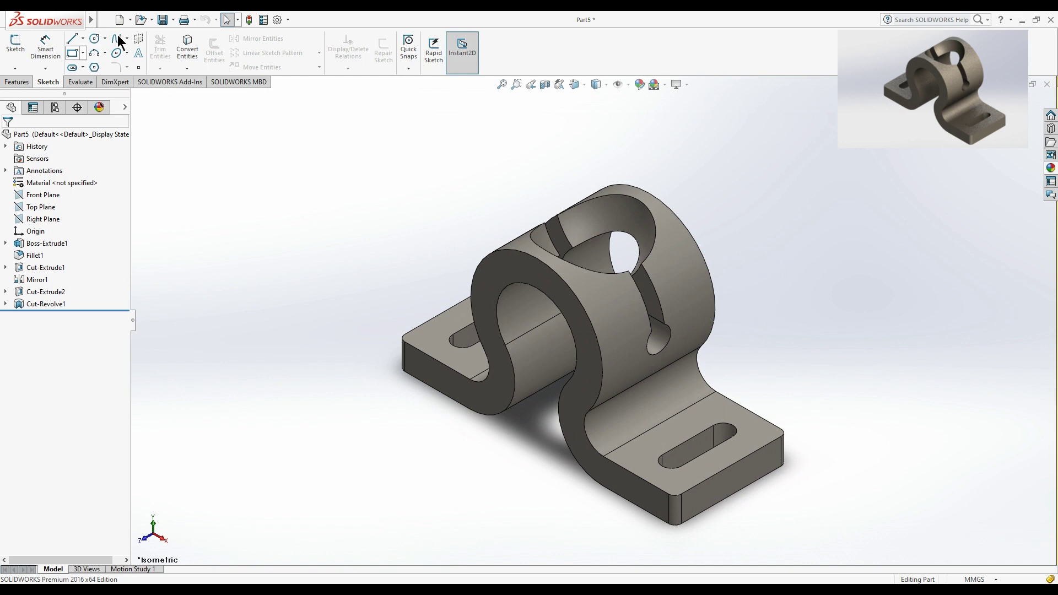